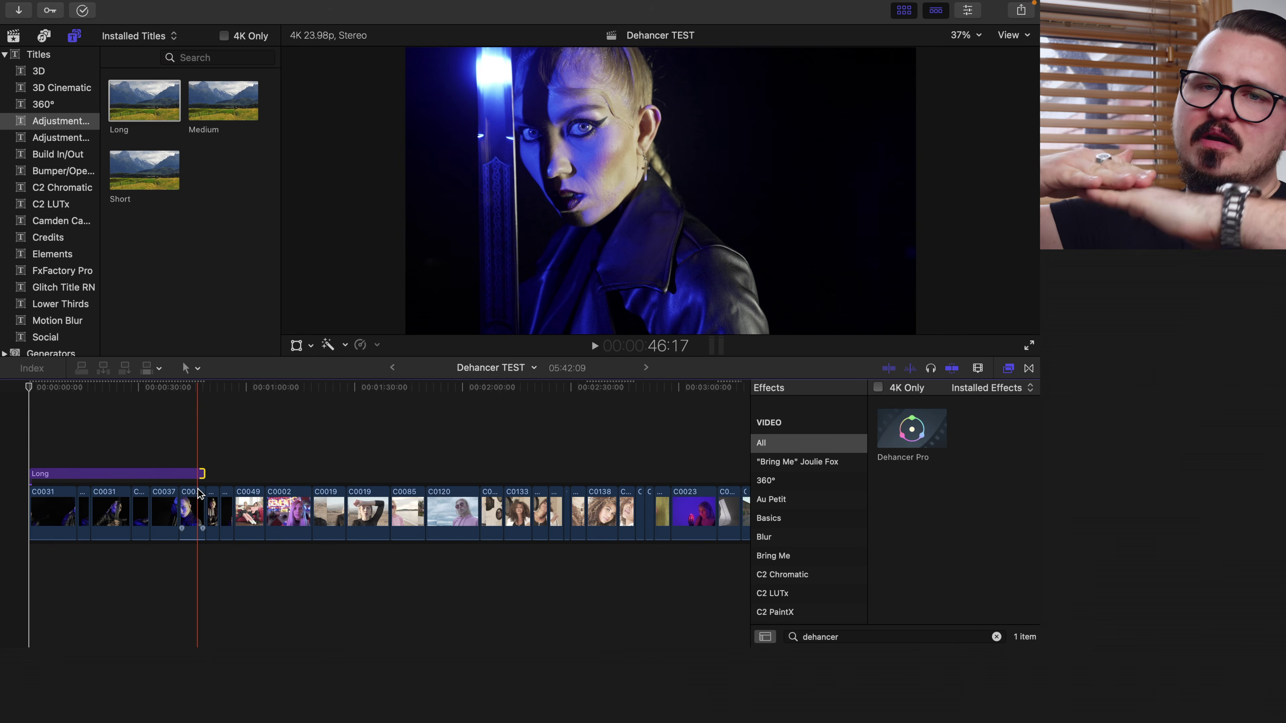
Adjust the length of the Long adjustment layer over the opening clips and apply the Dehancer Pro effect to it
drag(199, 493, 232, 437)
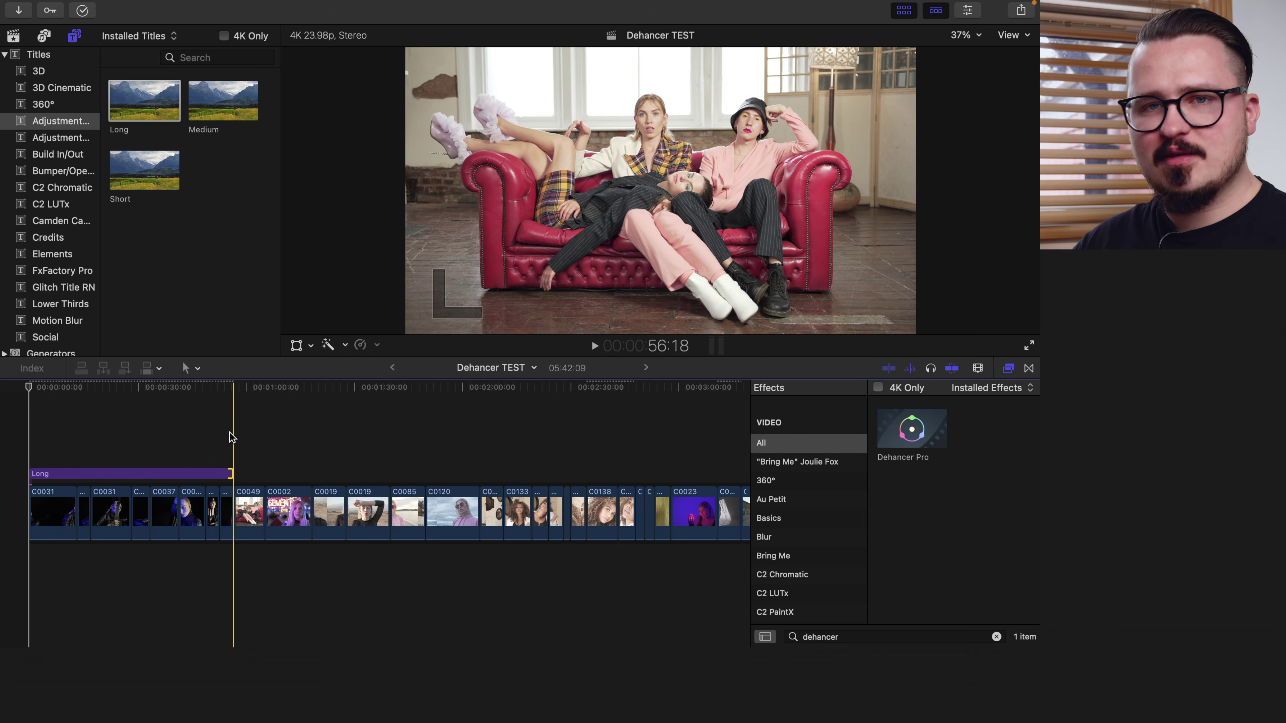
drag(911, 430, 128, 472)
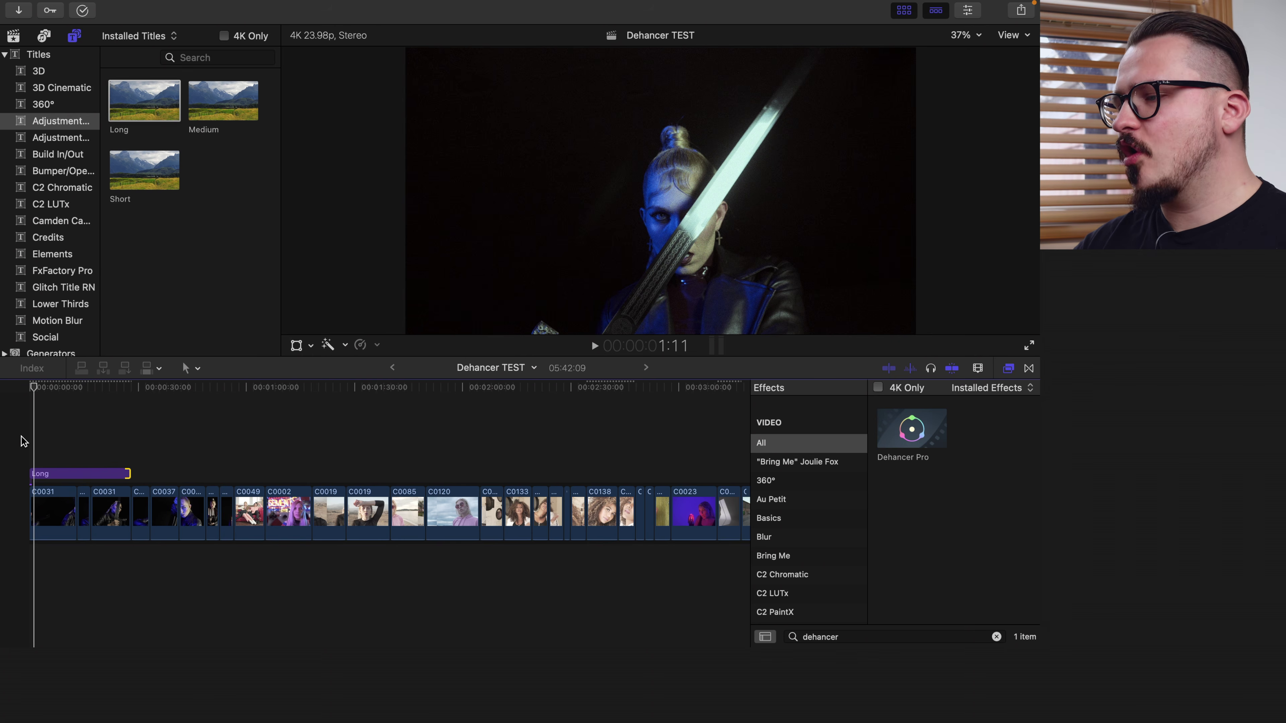
Open the media import window and select the Testing Footage folder inside Dechancer Review
mouse_move(6, 3)
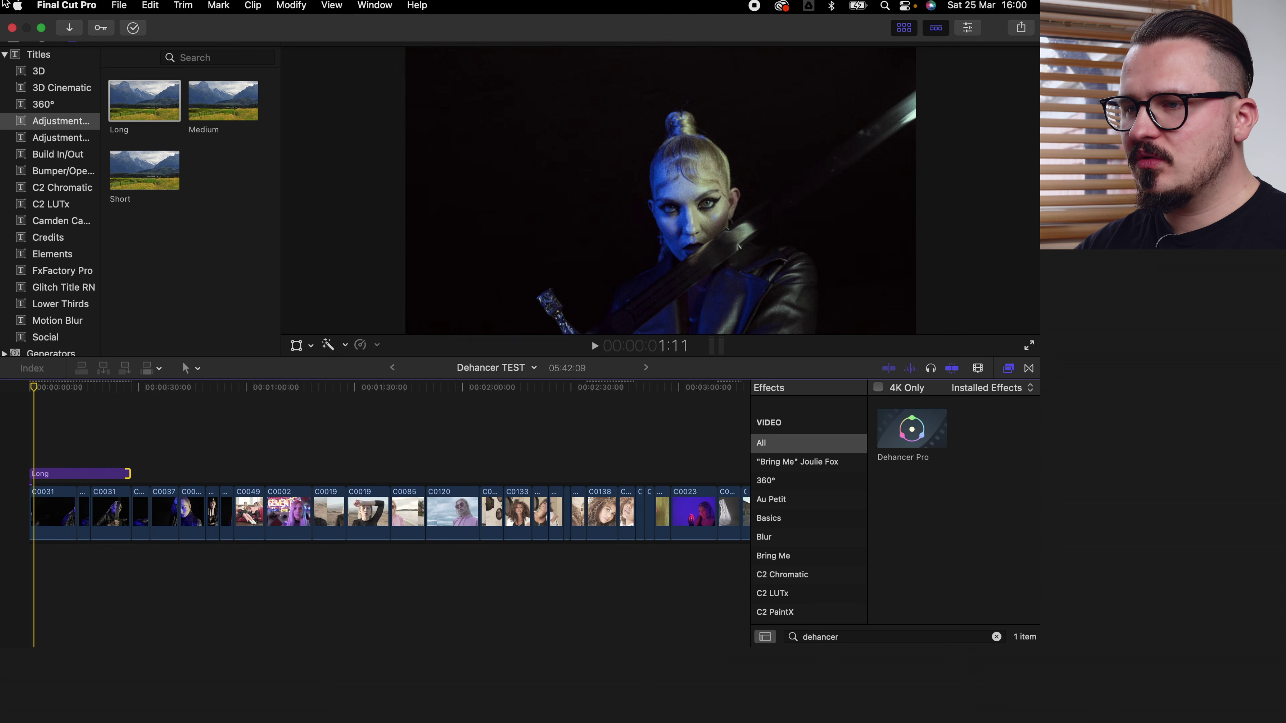
click(119, 6)
mouse_move(198, 106)
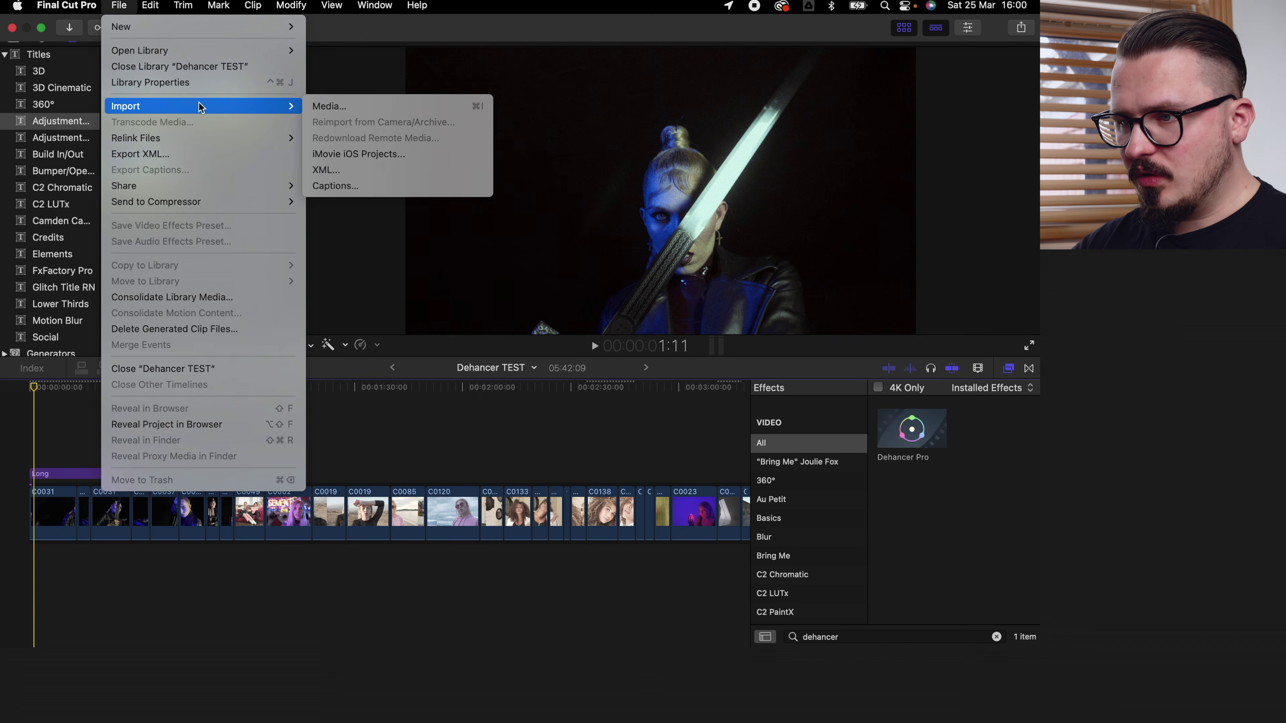
click(312, 113)
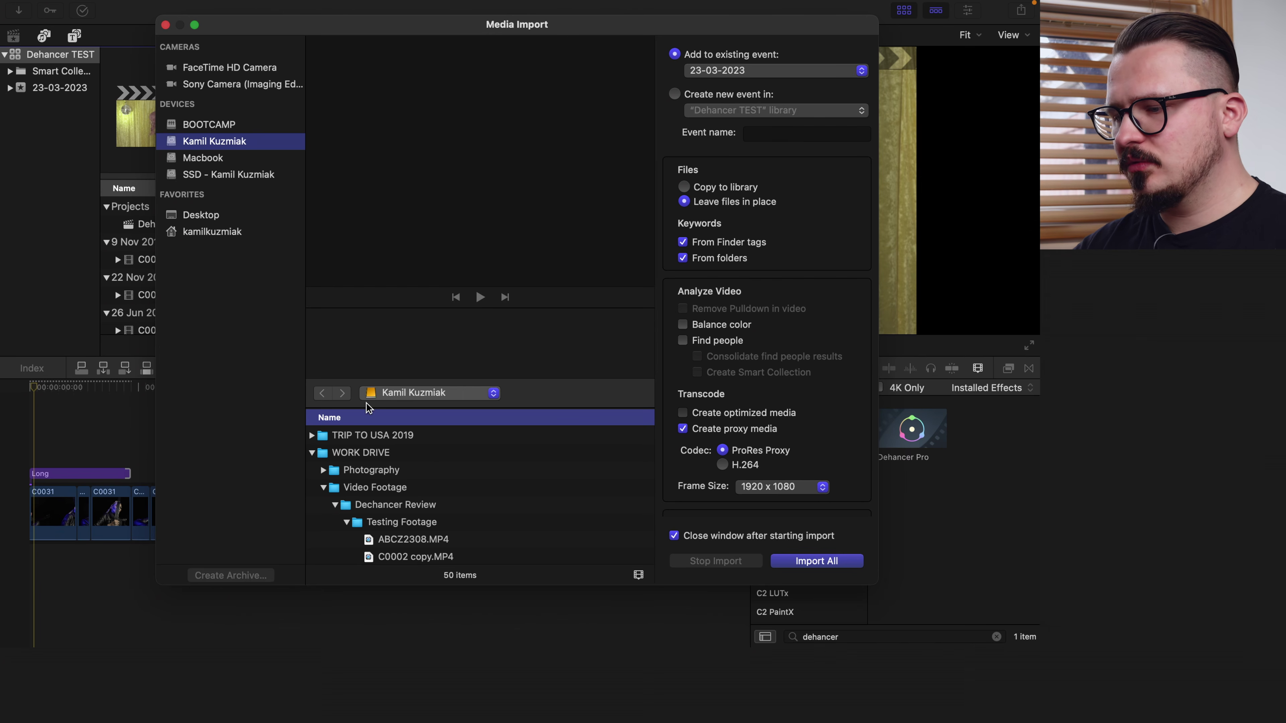
scroll(393, 431, down, 3)
click(399, 449)
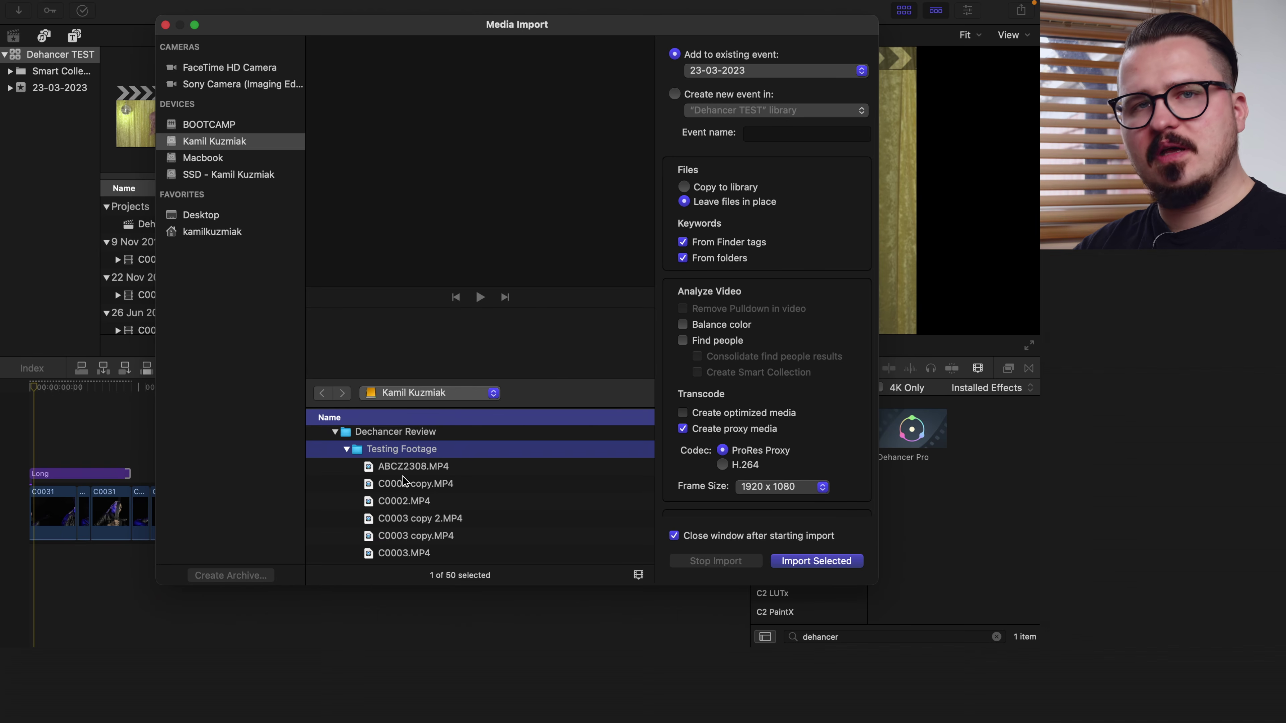
Review the import options and import the selected folder with files left in place and 1920 x 1080 ProRes Proxy media
scroll(681, 202, down, 2)
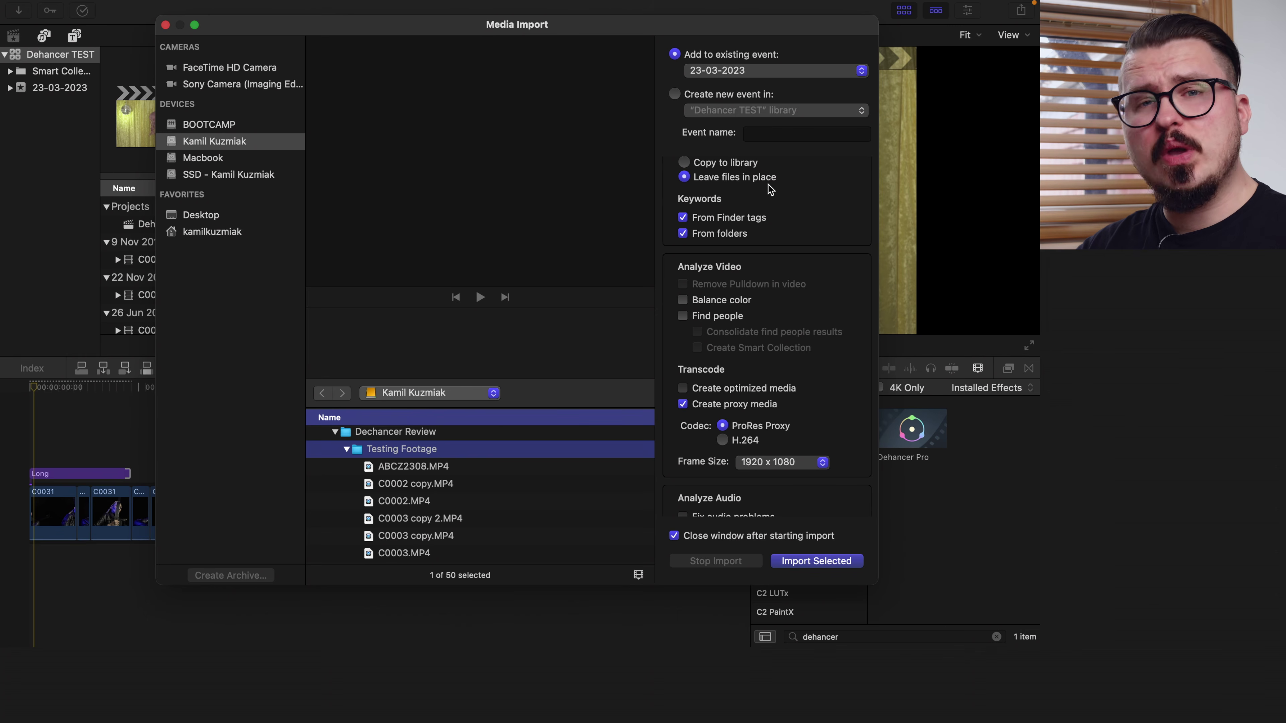
scroll(769, 188, down, 3)
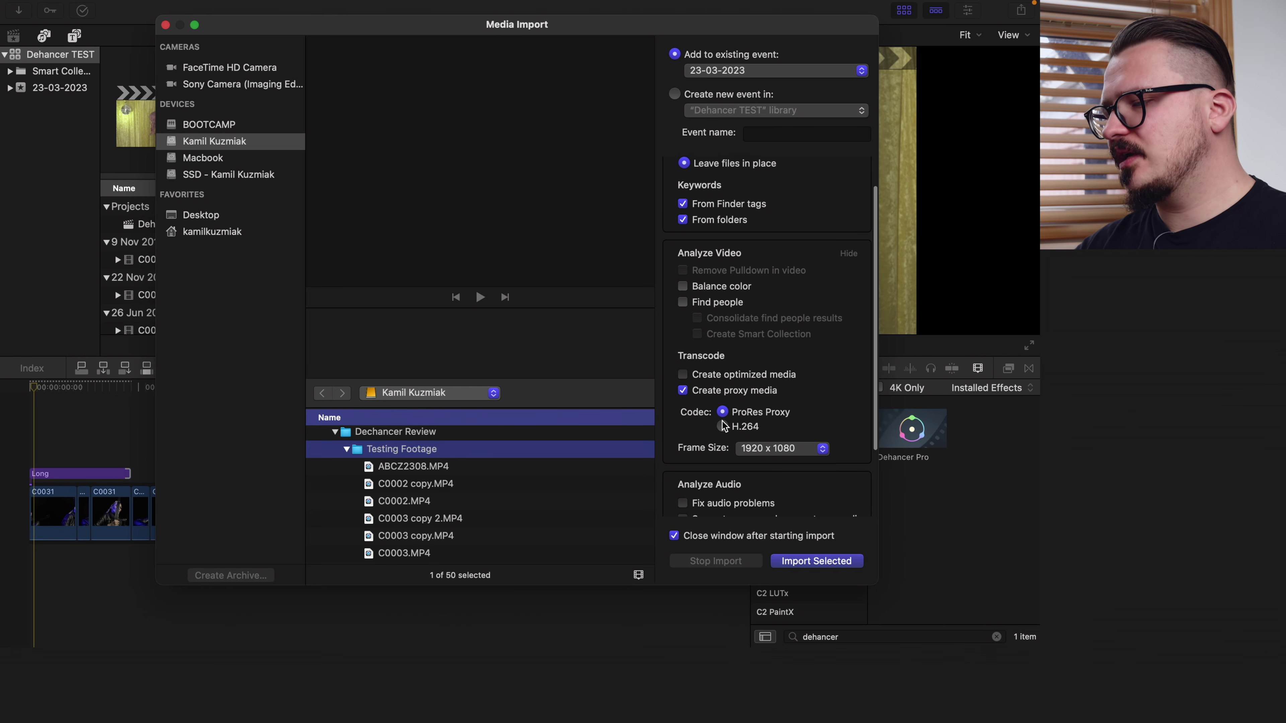
scroll(744, 334, up, 5)
scroll(744, 339, down, 5)
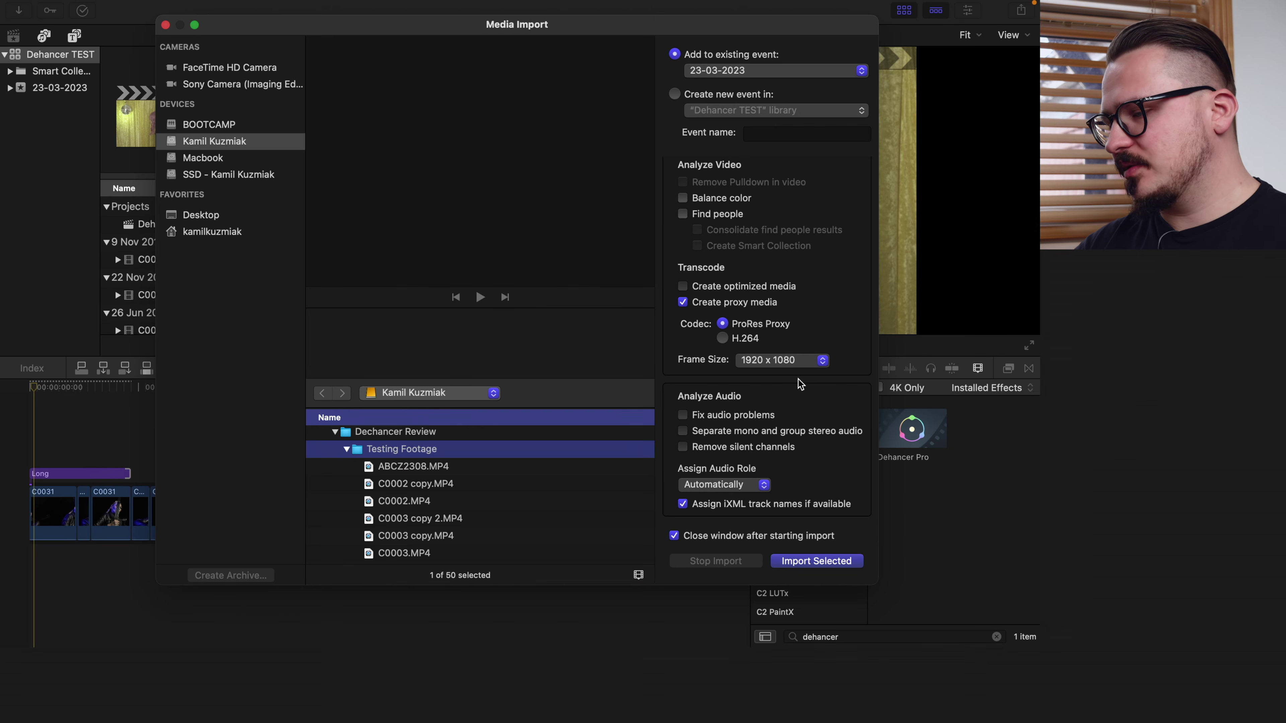
click(816, 561)
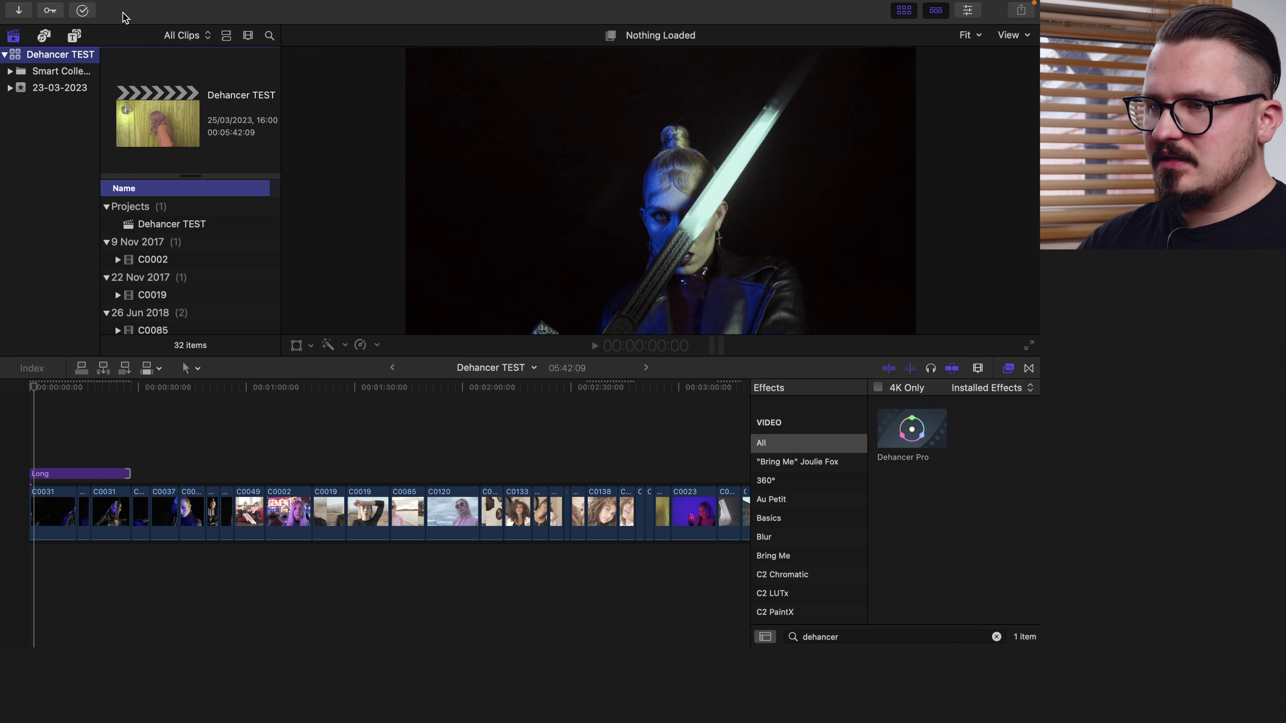
Check the status of the background tasks and close their window
click(83, 10)
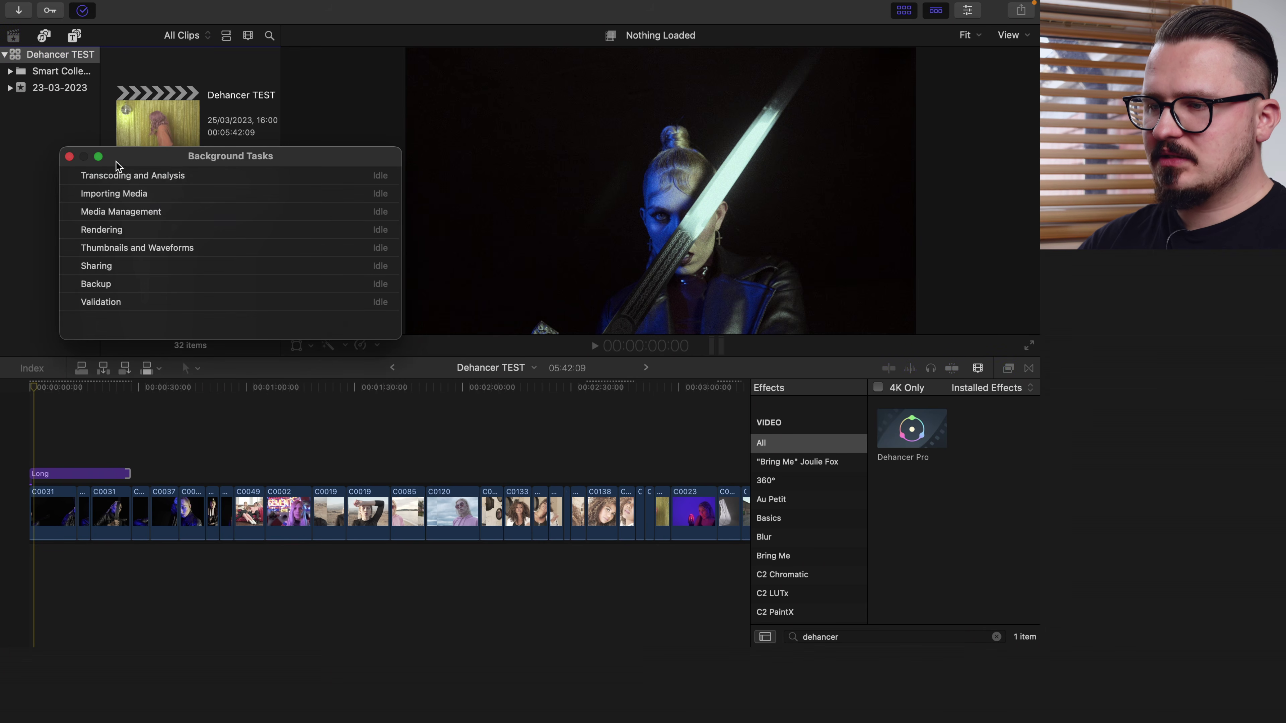
click(267, 437)
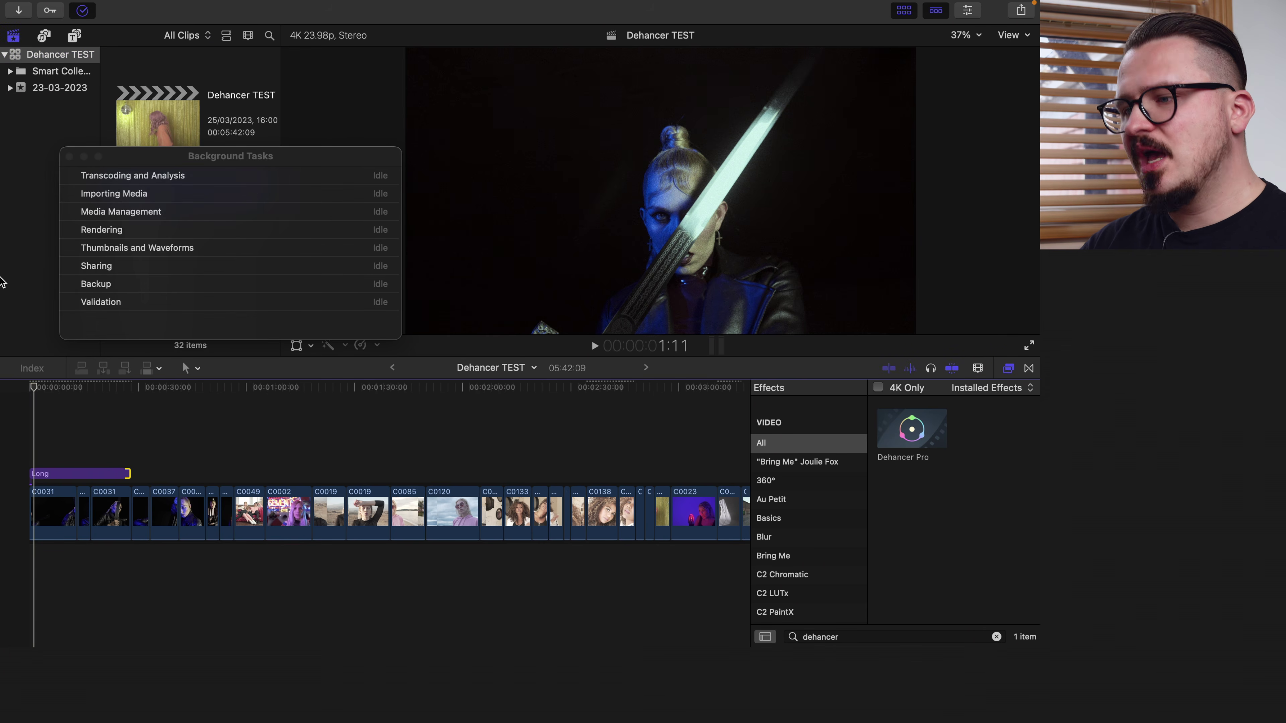
click(90, 401)
click(69, 156)
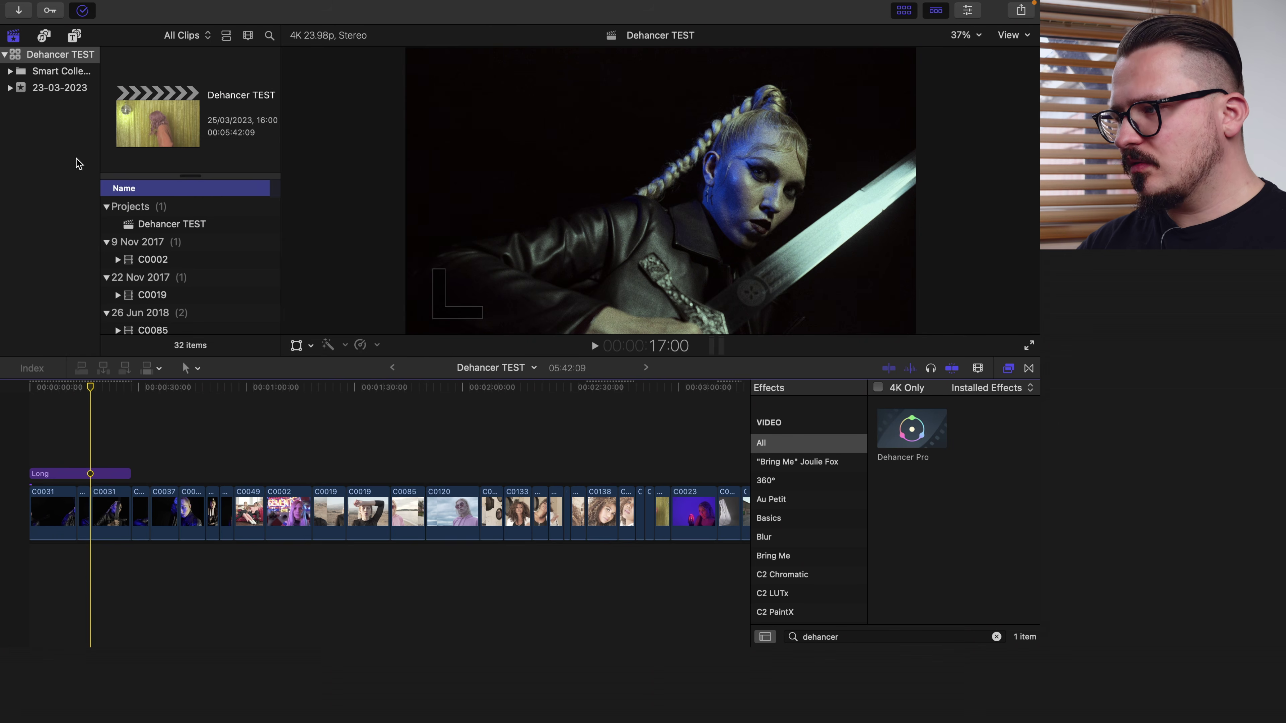
Set the viewer's media playback to Proxy Only and play the timeline from about 7 seconds to 10 seconds
click(56, 400)
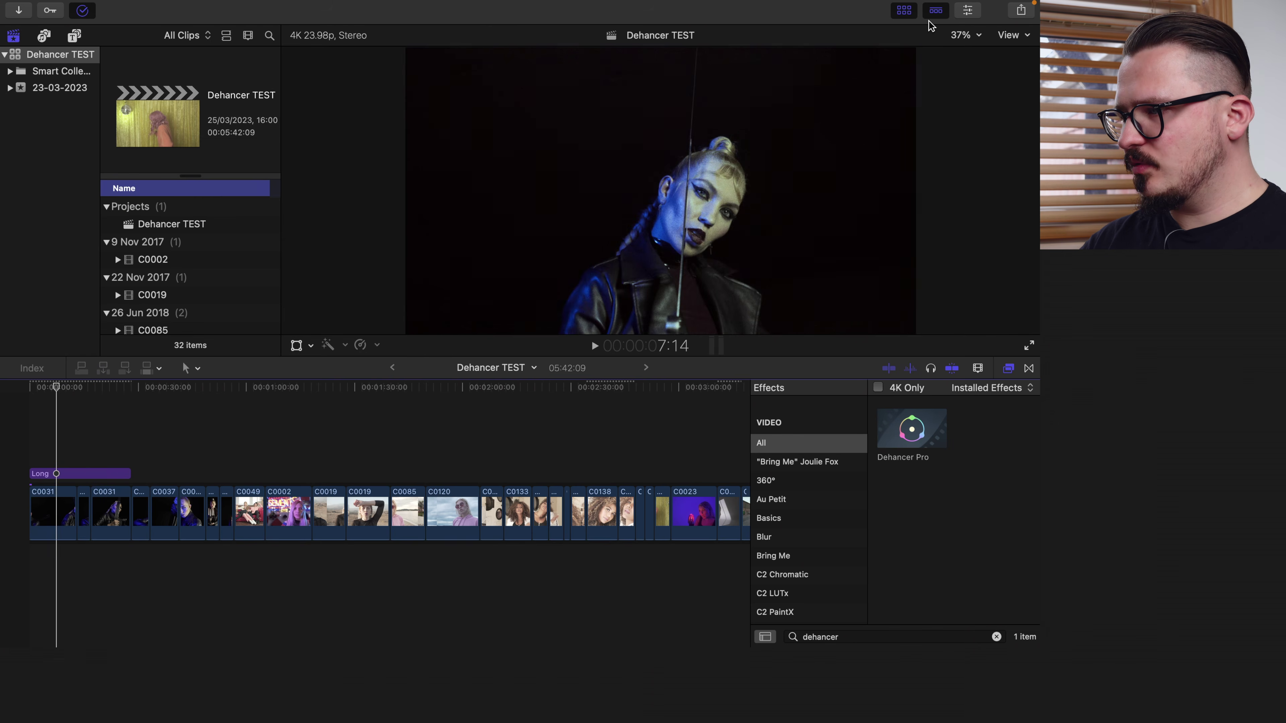
click(1000, 42)
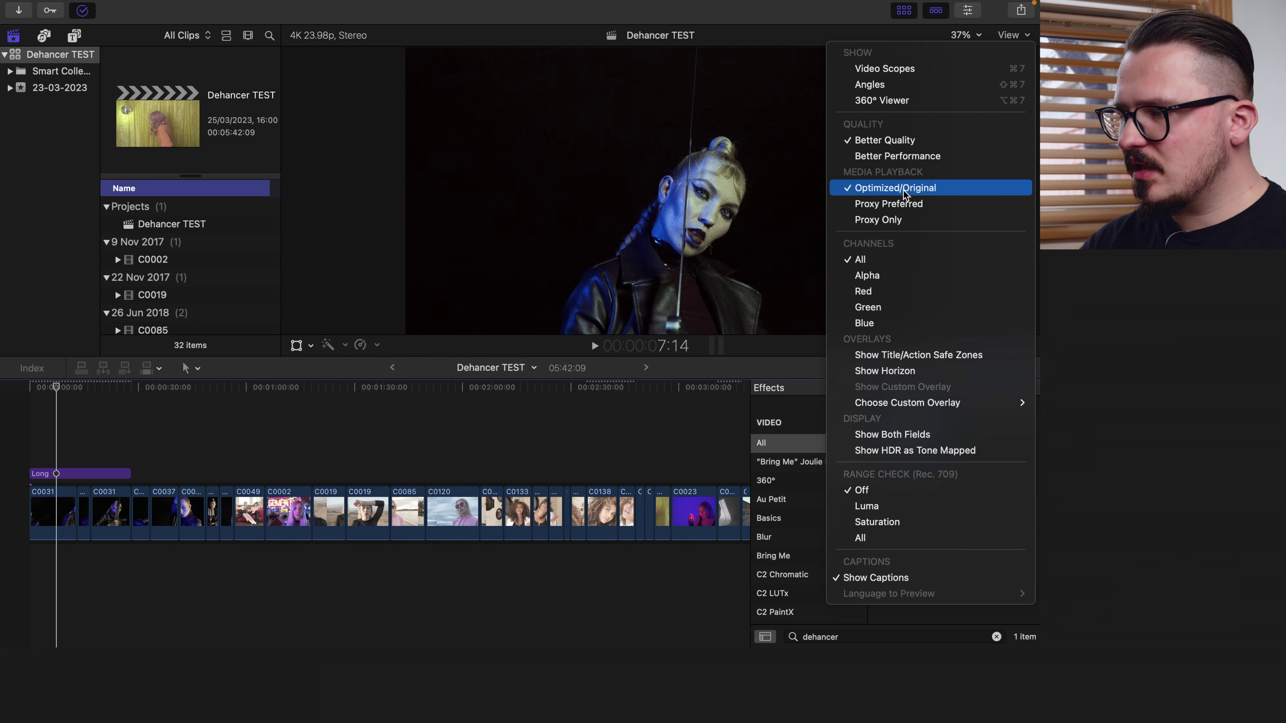
click(898, 220)
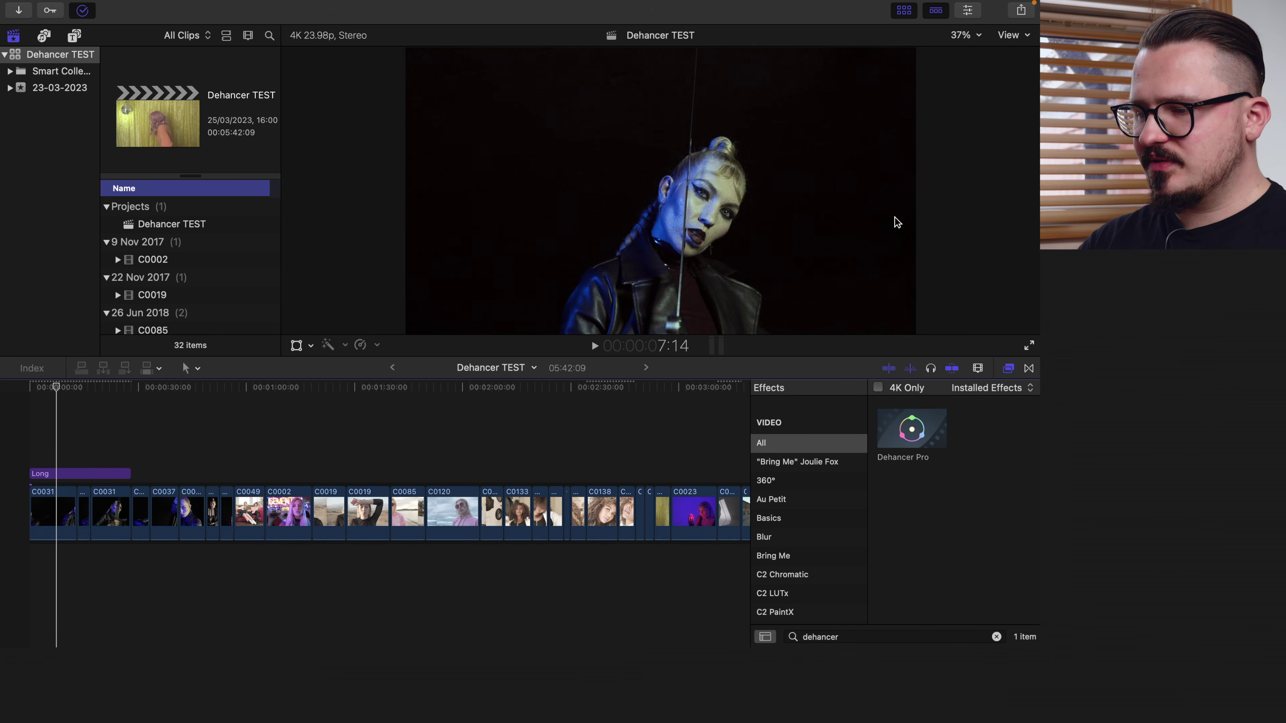
click(156, 436)
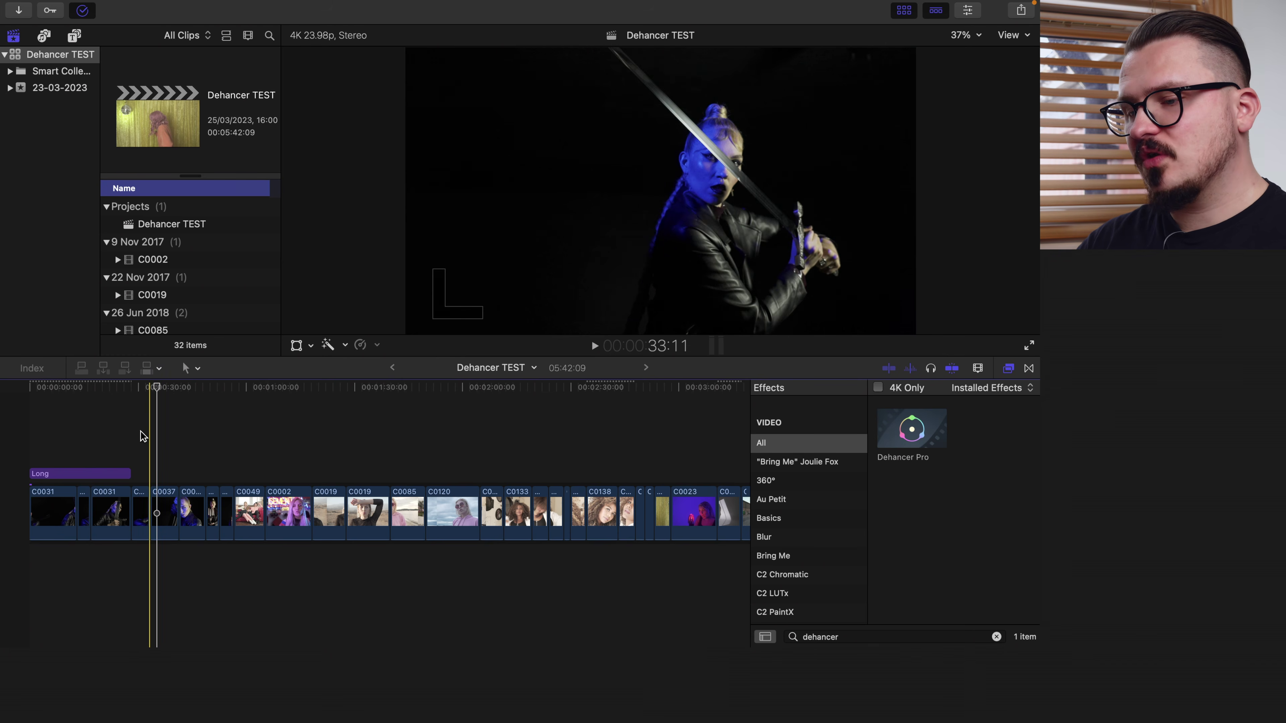
click(52, 436)
key(space)
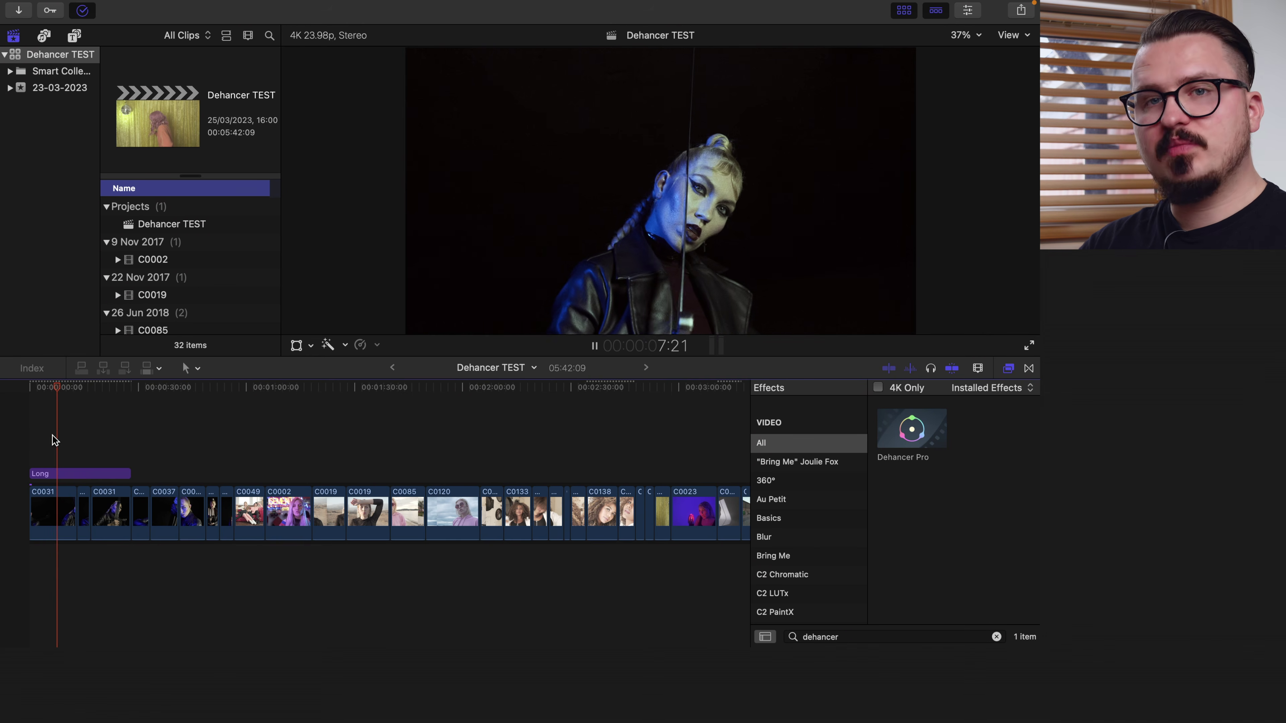
key(space)
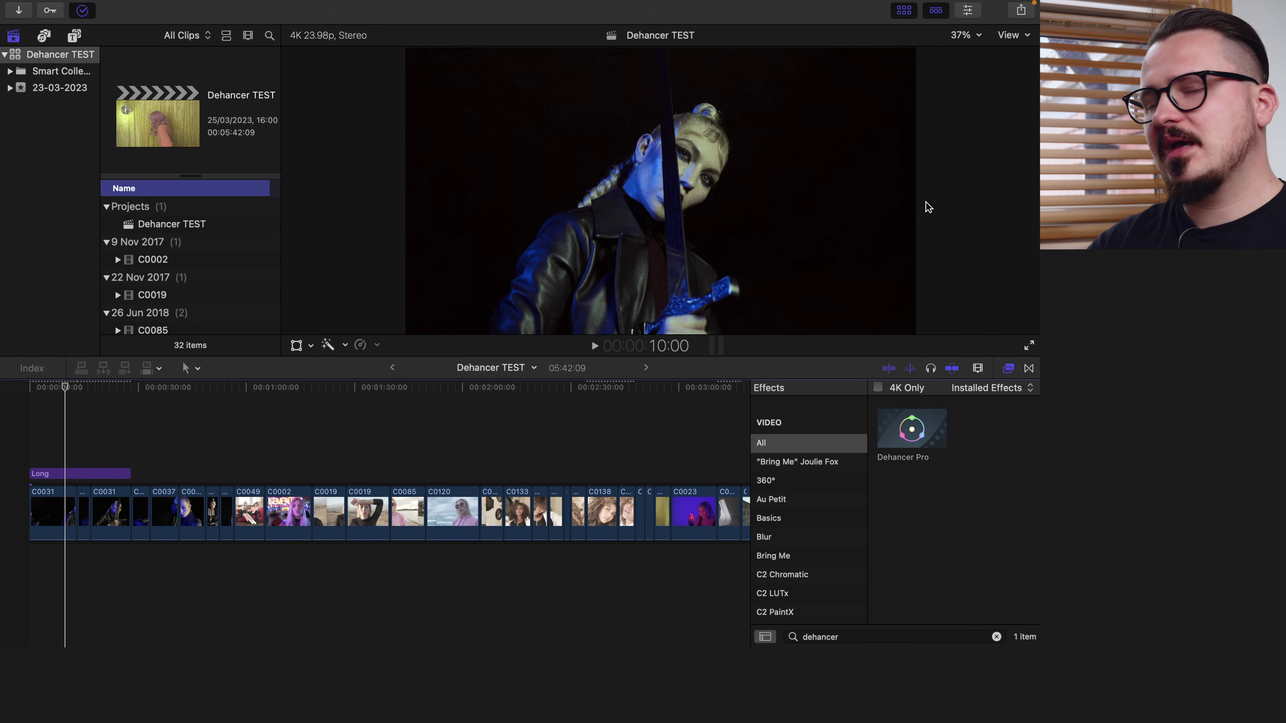
Set the viewer's media playback back to Optimized/Original
click(1013, 34)
click(928, 192)
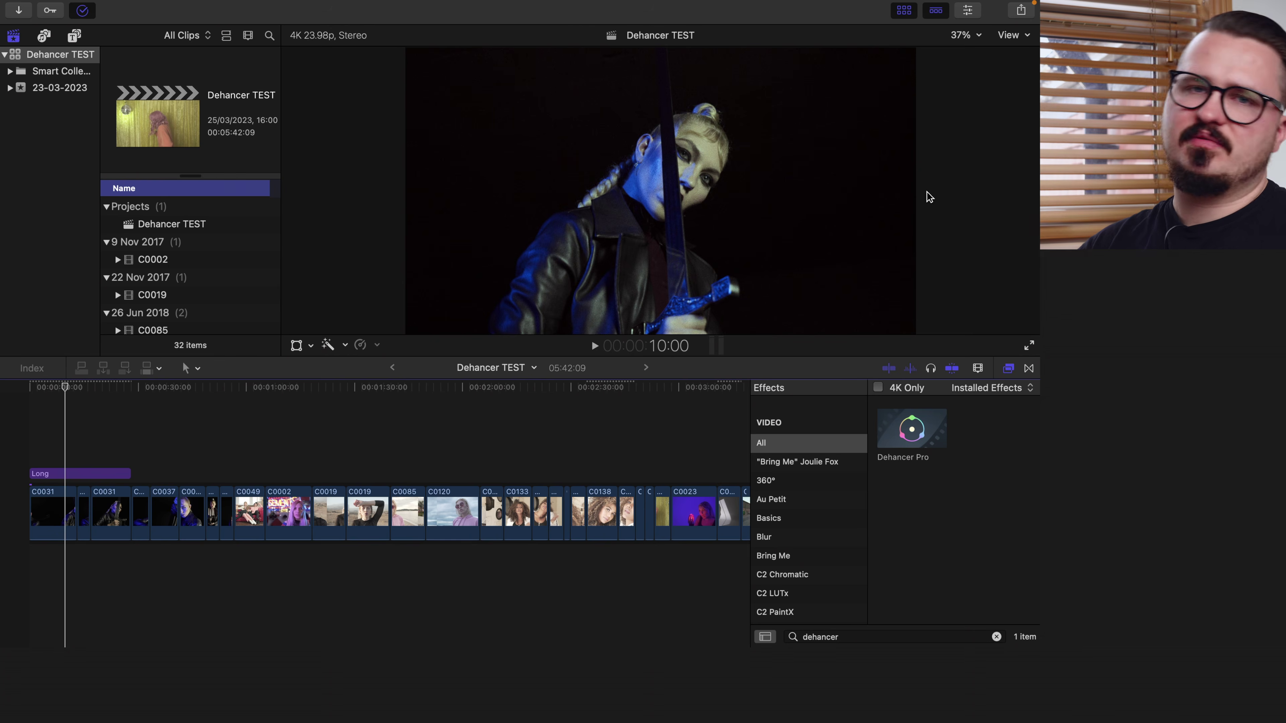
click(1019, 38)
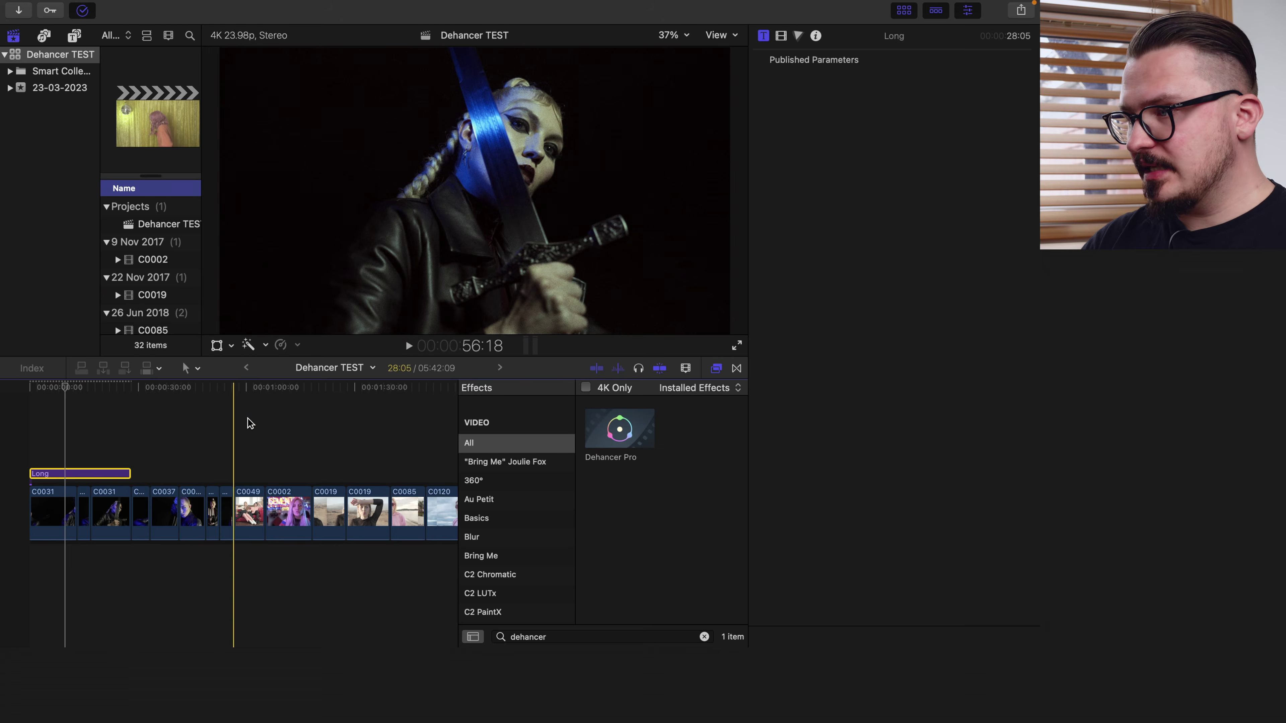
Show the Dehancer Pro parameters of the Long adjustment layer and look through its sections from Input to Options
click(780, 36)
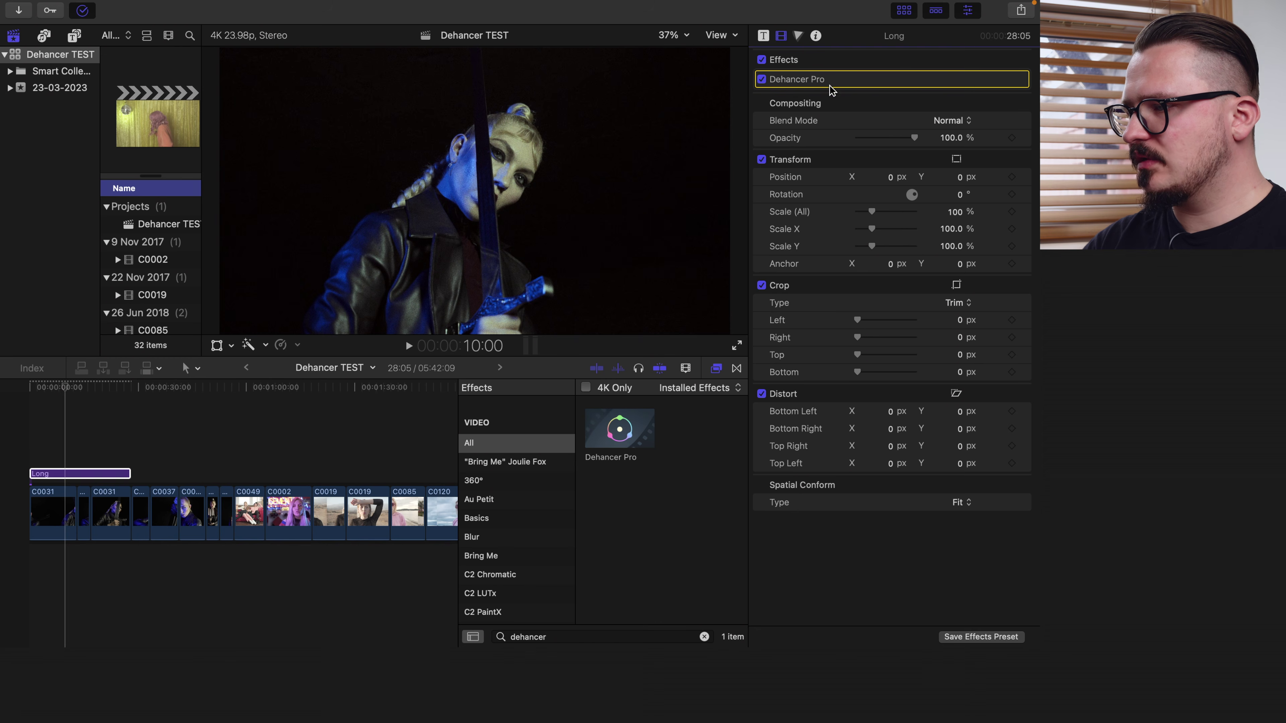
click(1007, 80)
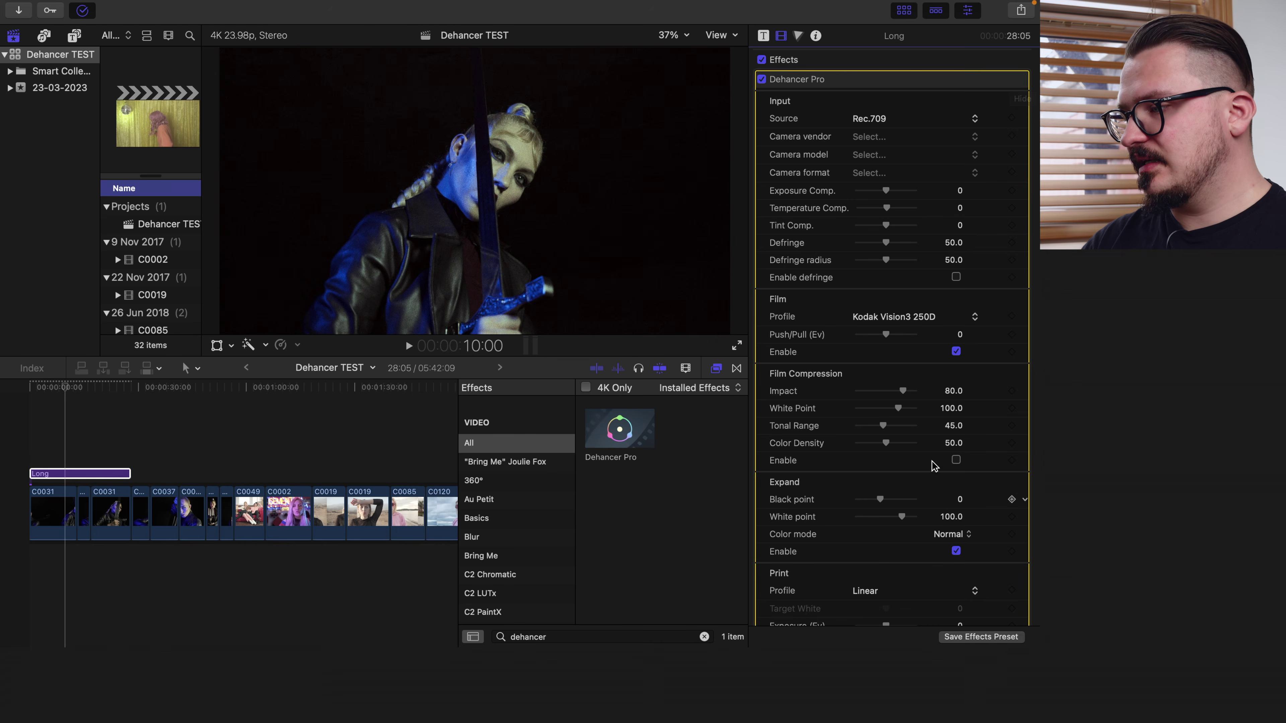
scroll(829, 555, down, 15)
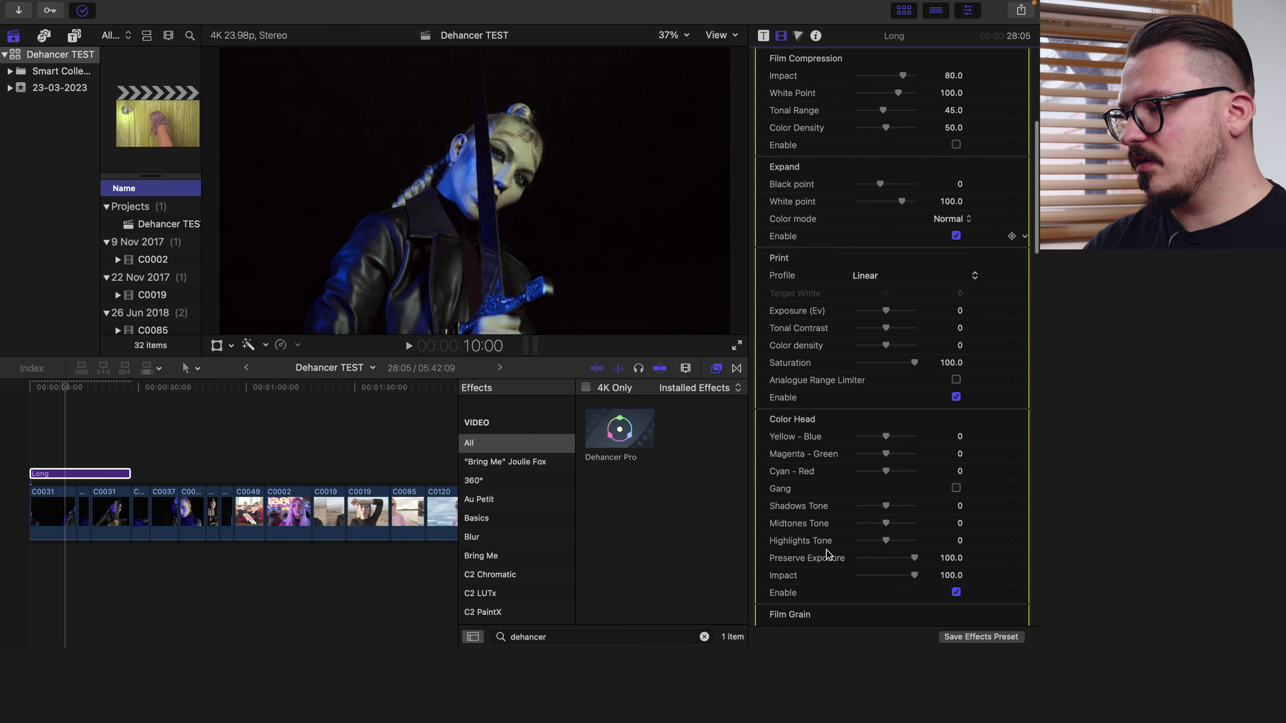
scroll(828, 554, down, 8)
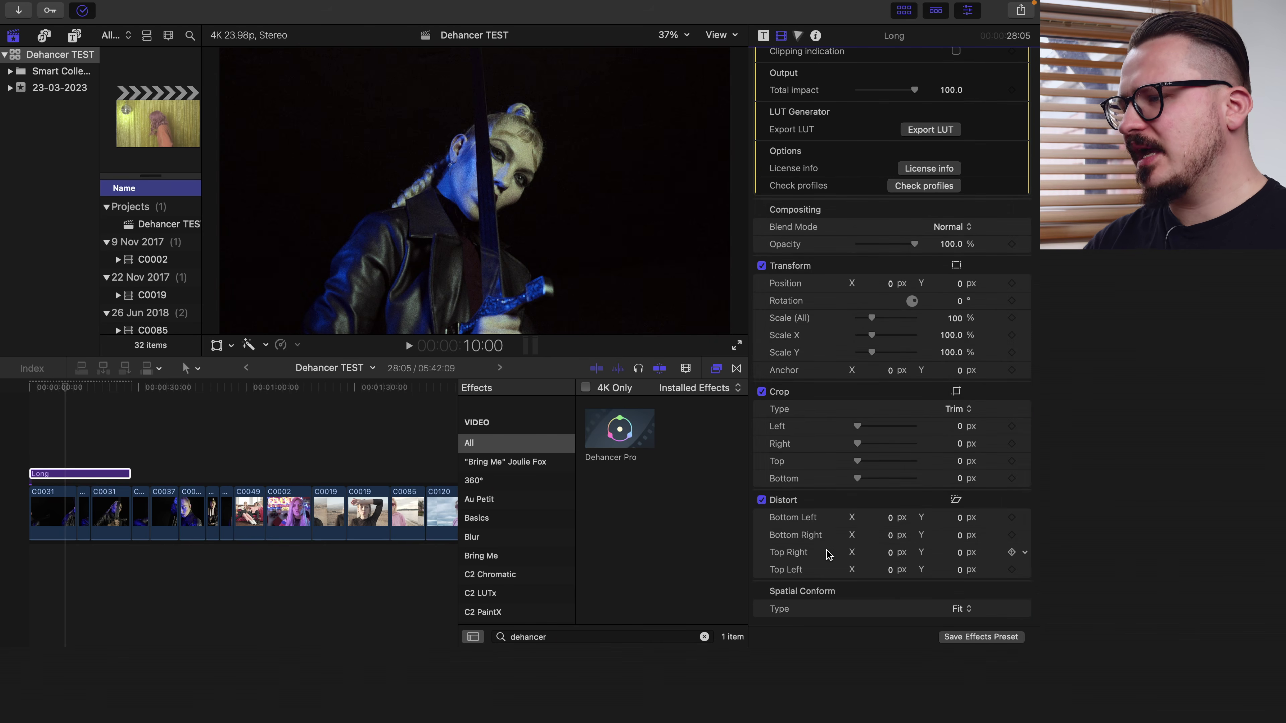
scroll(828, 555, up, 18)
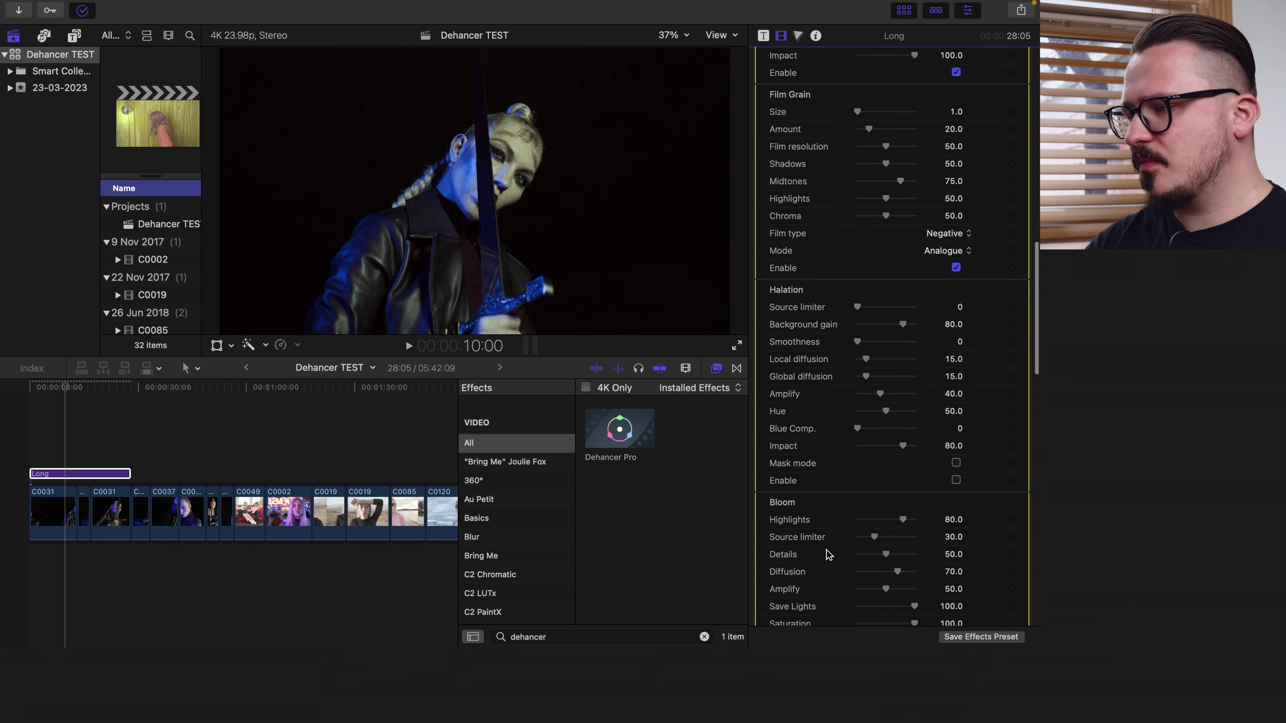
scroll(810, 355, up, 15)
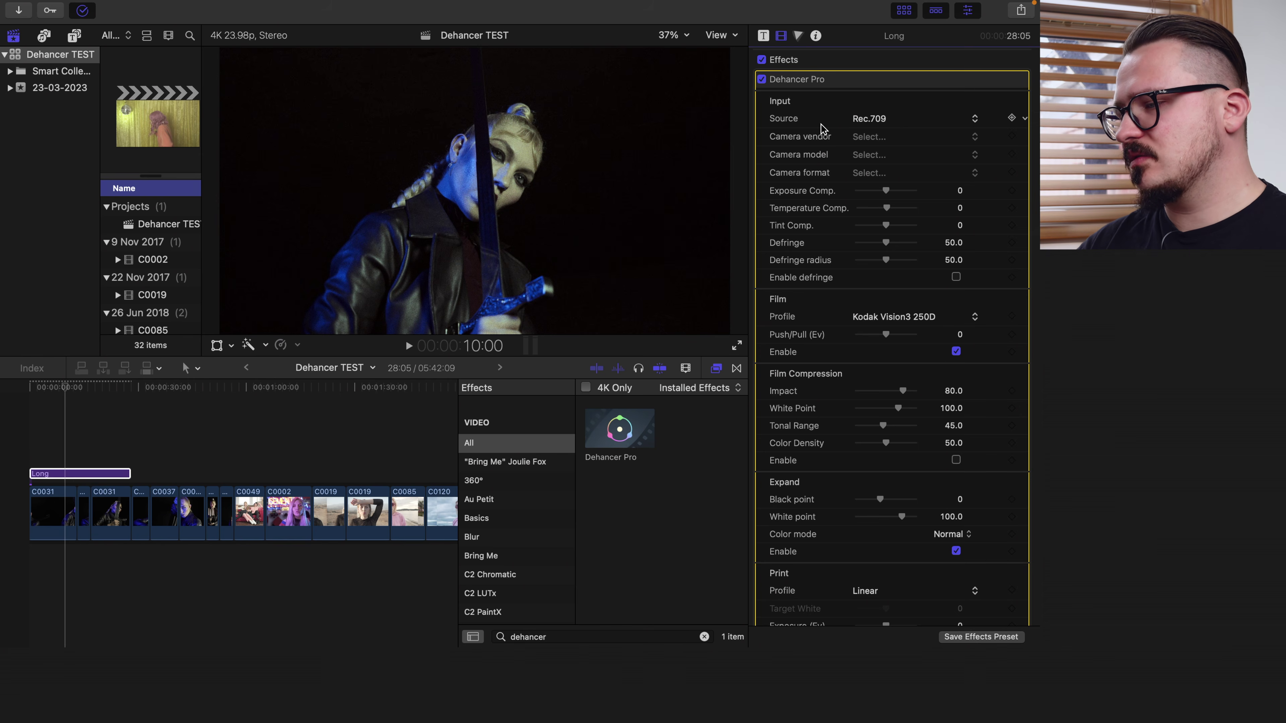
Set the Dehancer Pro input source to Choose Camera
click(868, 118)
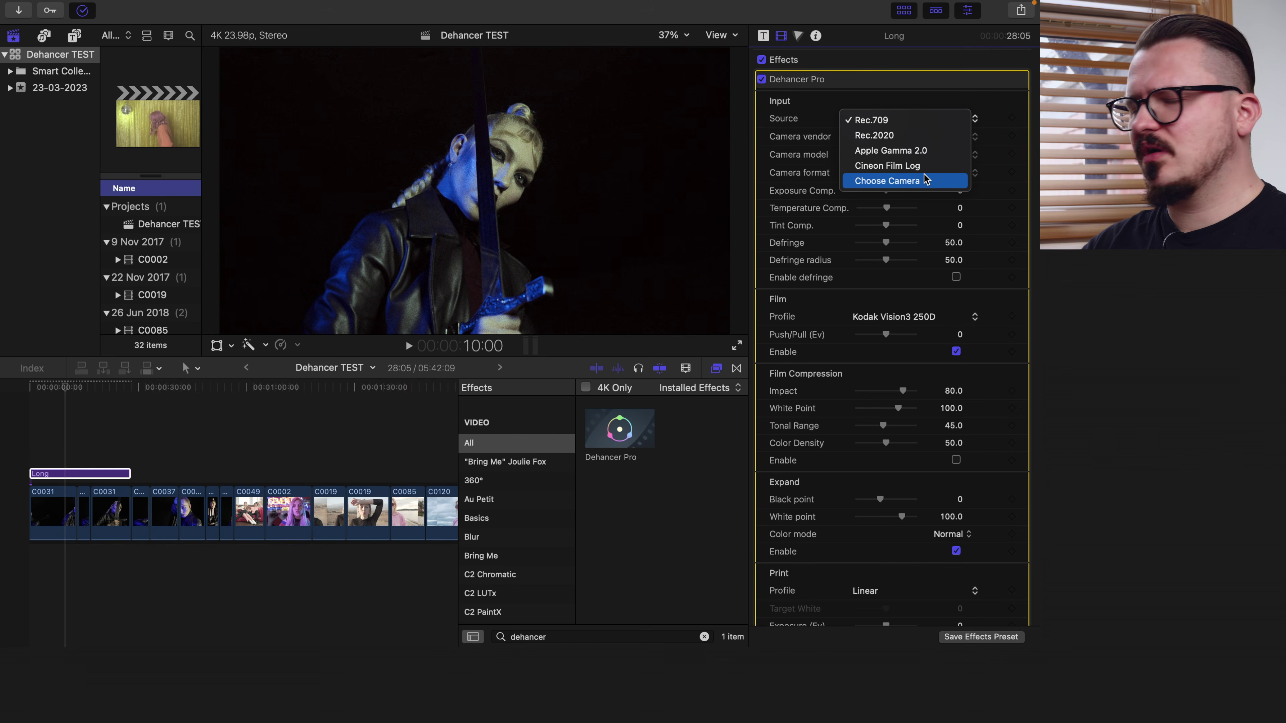
click(918, 120)
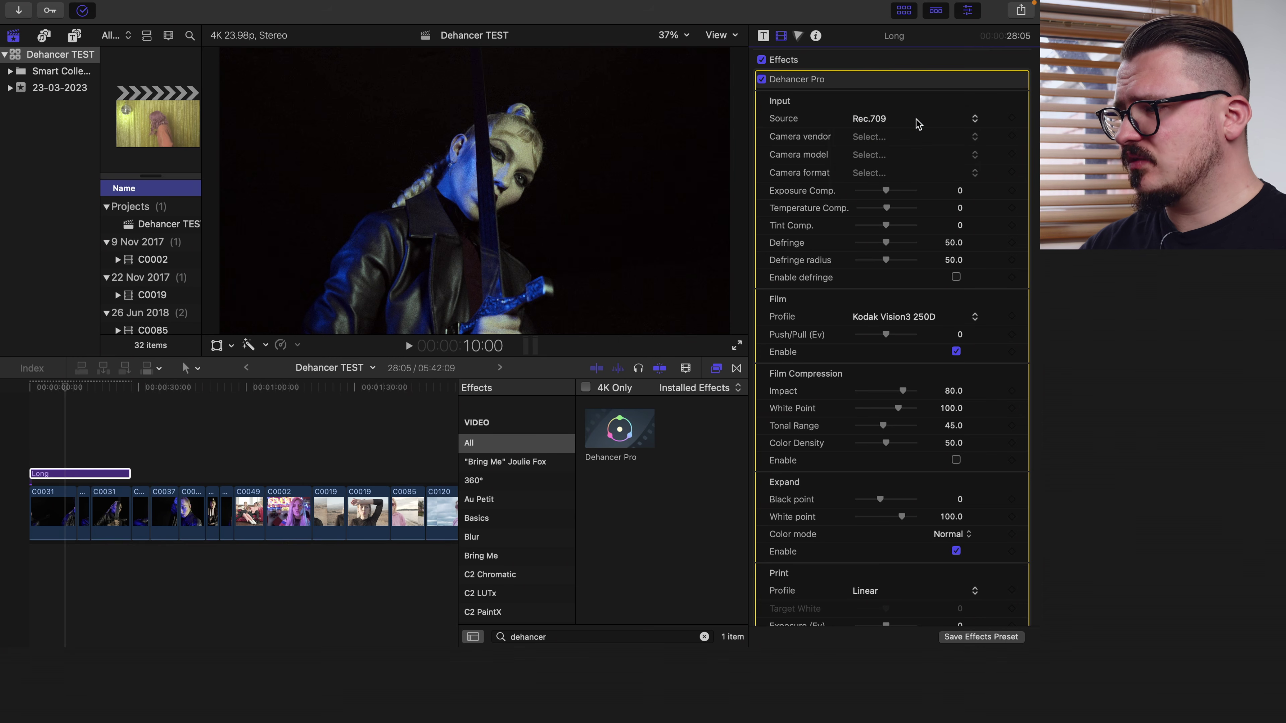
click(899, 126)
click(906, 136)
click(902, 133)
click(900, 136)
Set the input camera to Sony Alpha 7S III with format S-Log3 S-Gamut3 ISO 640, and collapse the Dehancer Pro parameters
click(900, 137)
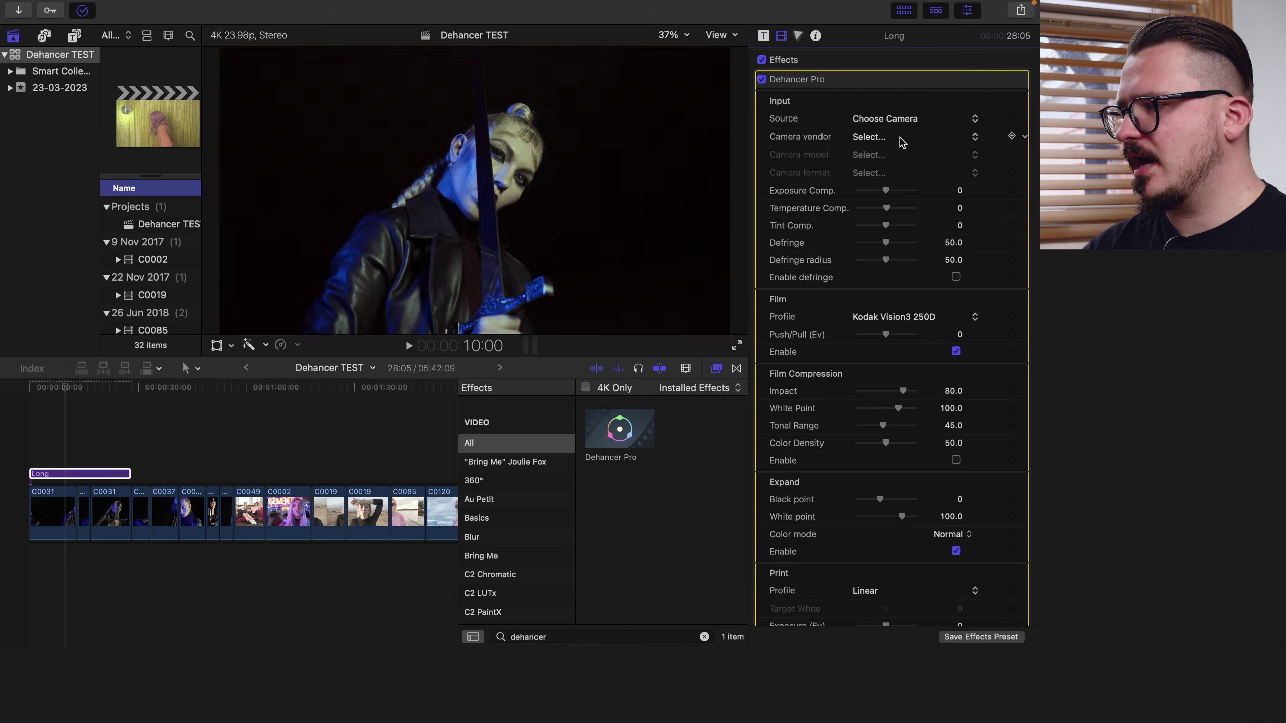
click(870, 311)
click(891, 154)
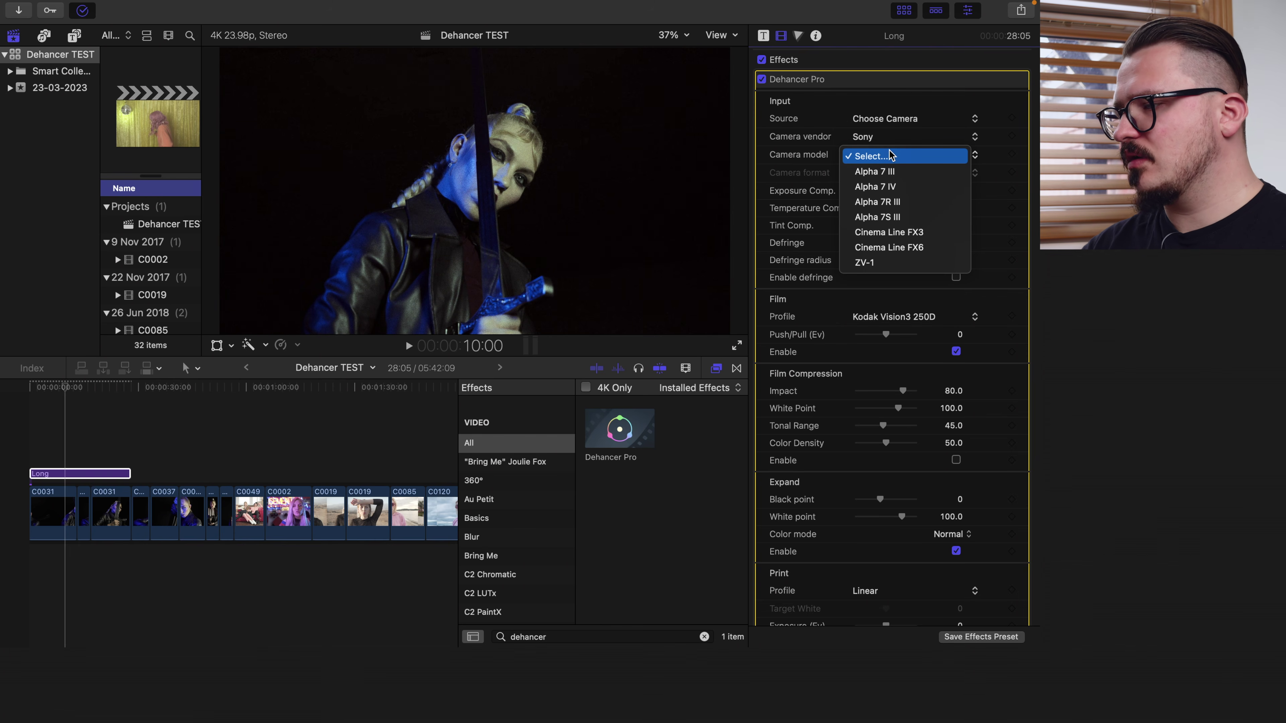
click(906, 218)
click(910, 174)
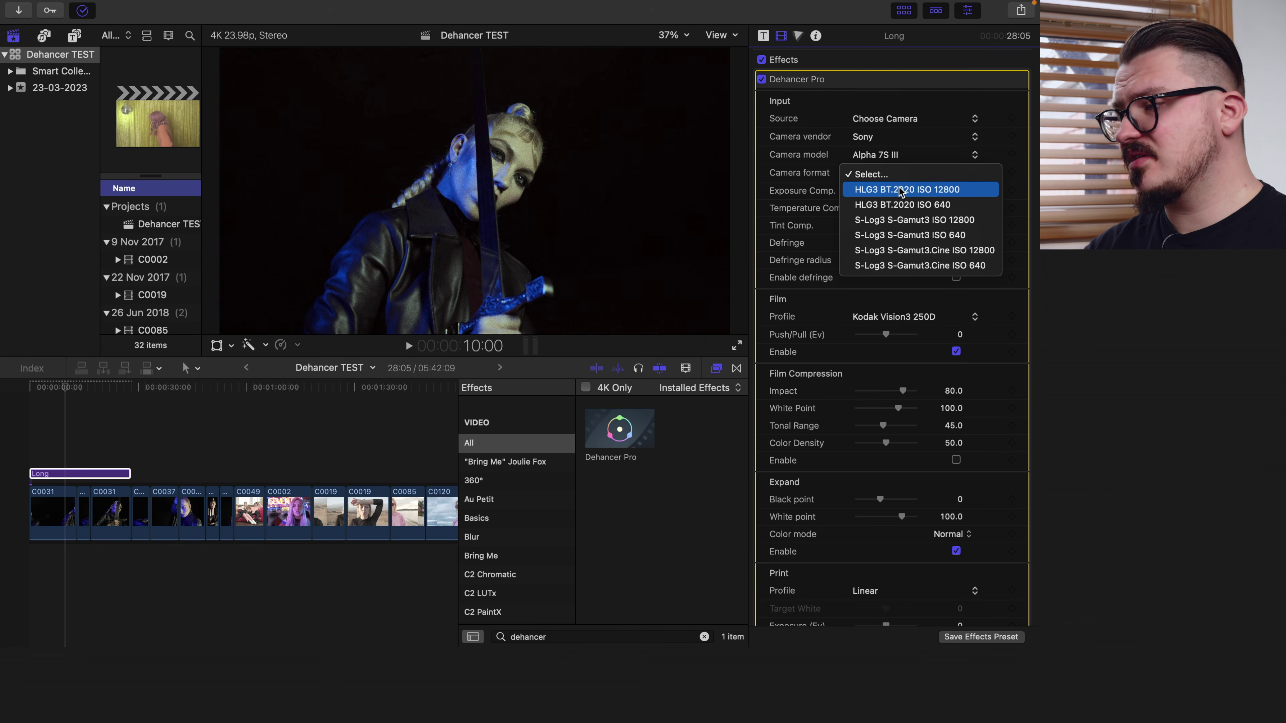
click(929, 233)
click(1008, 81)
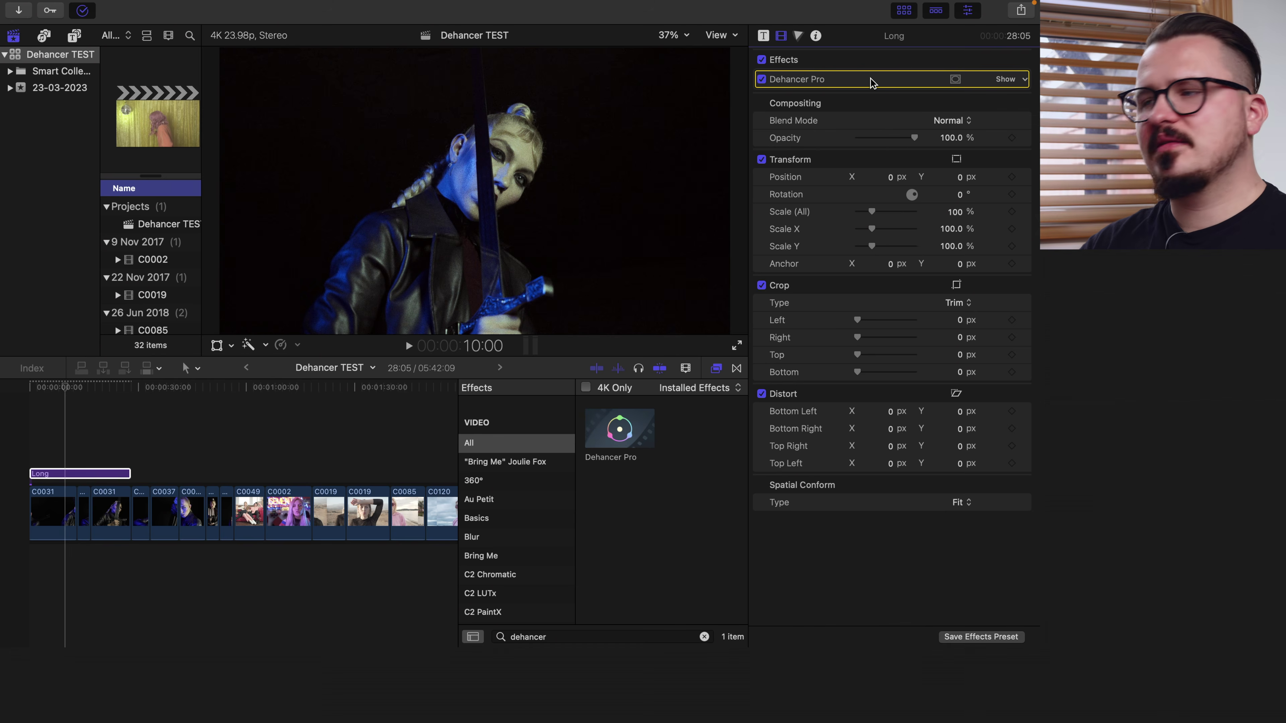
Shape the Luma color curve of the Long adjustment layer by lowering the shadows and raising the highlights, and return to its effects list
click(798, 35)
drag(833, 234, 830, 245)
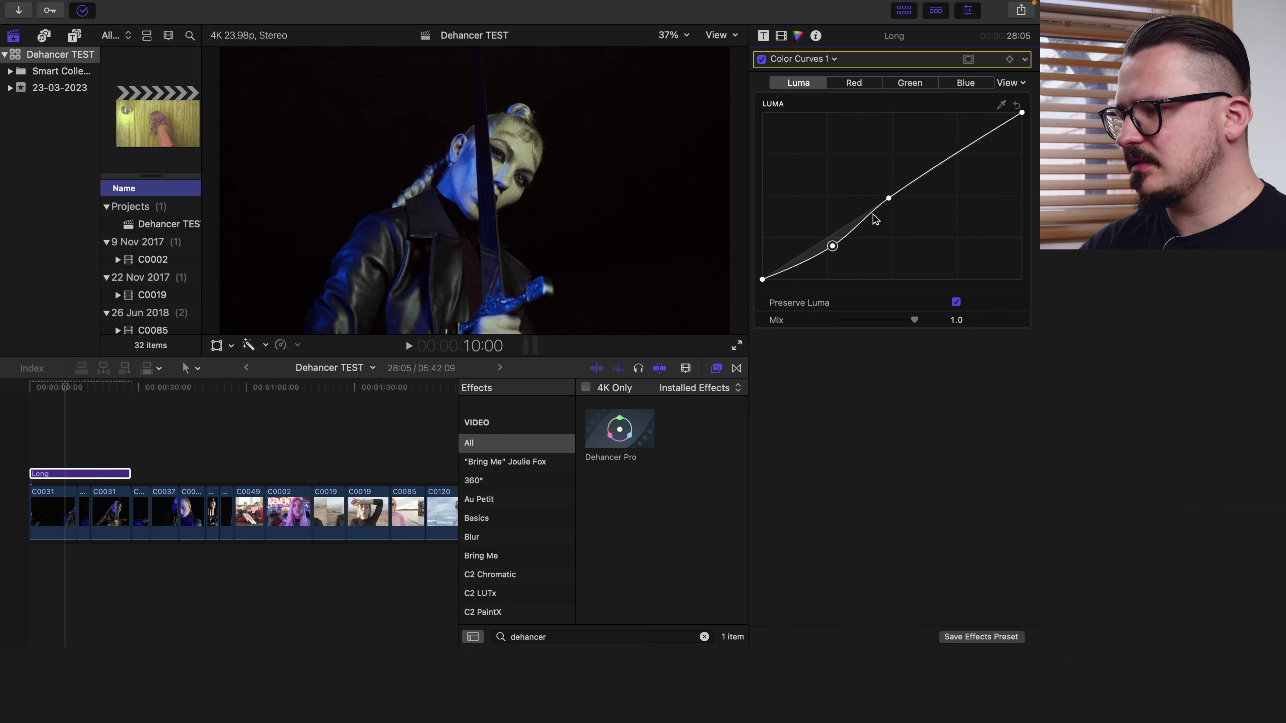
click(949, 158)
drag(950, 159, 945, 149)
click(780, 36)
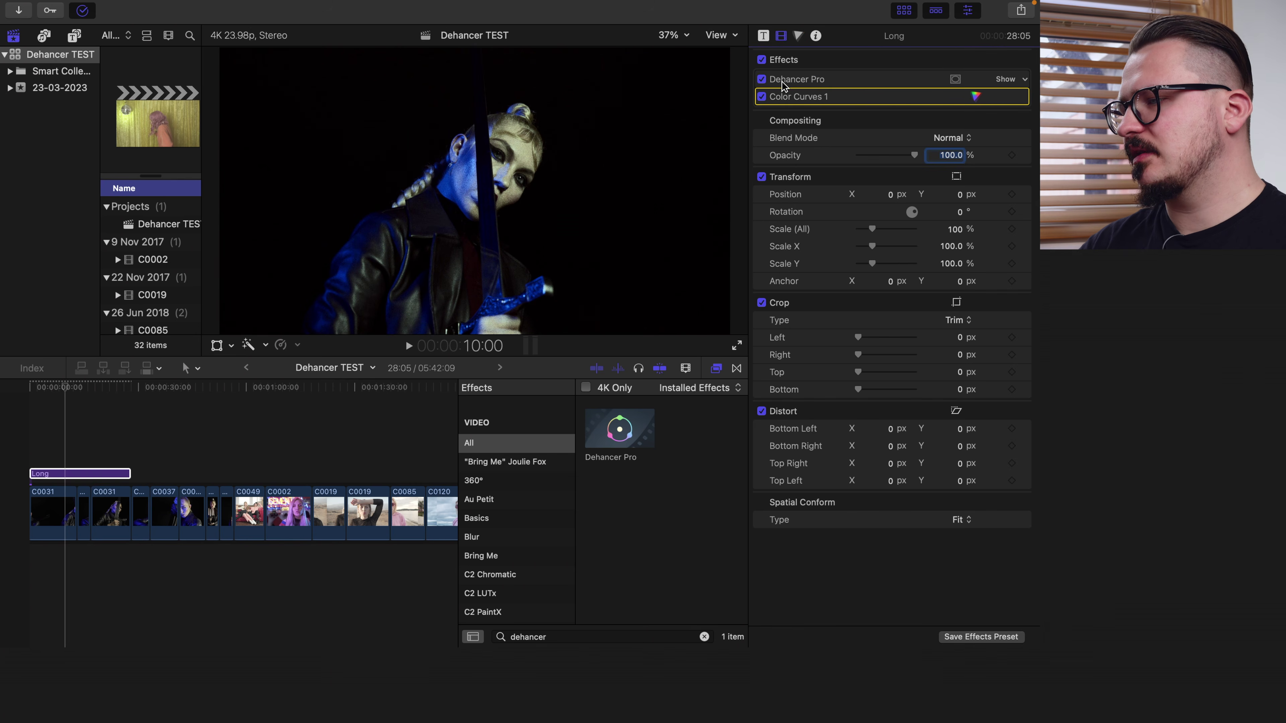
Reorder Dehancer Pro and Color Curves 1 on the Long layer, and set the Dehancer film profile to Kodak Pro Image 100
drag(863, 82, 862, 105)
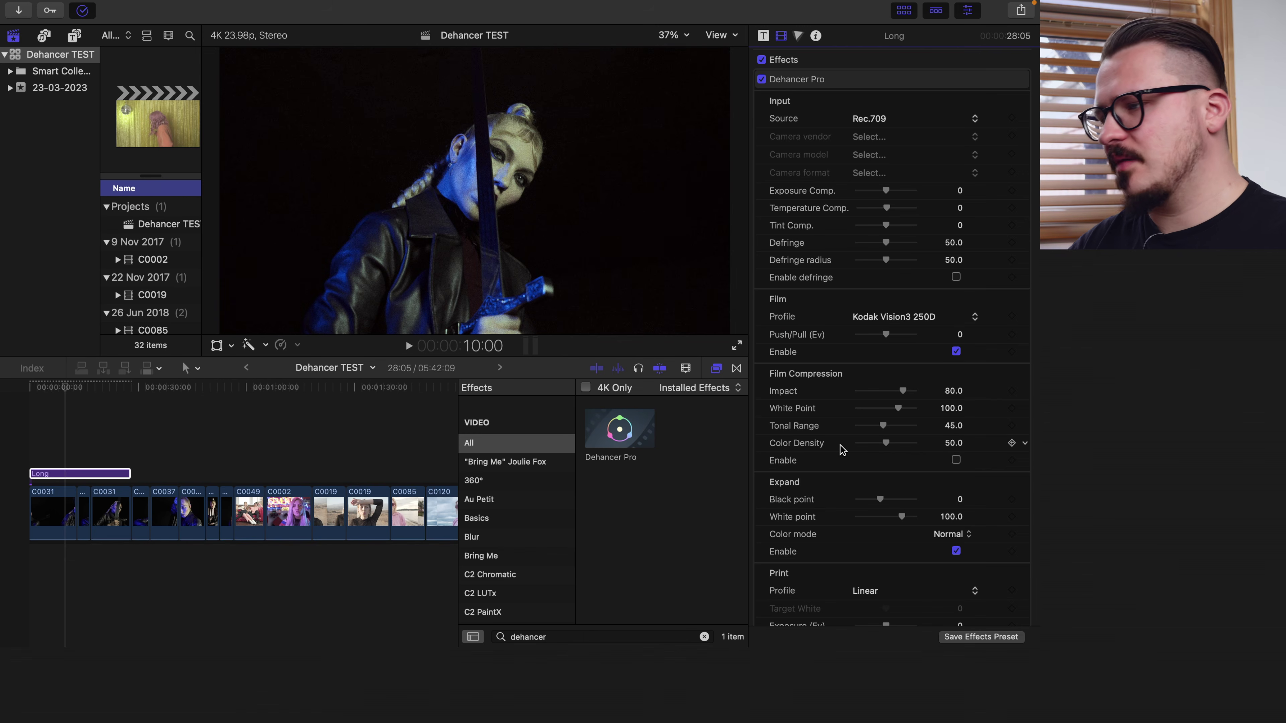
scroll(842, 450, down, 5)
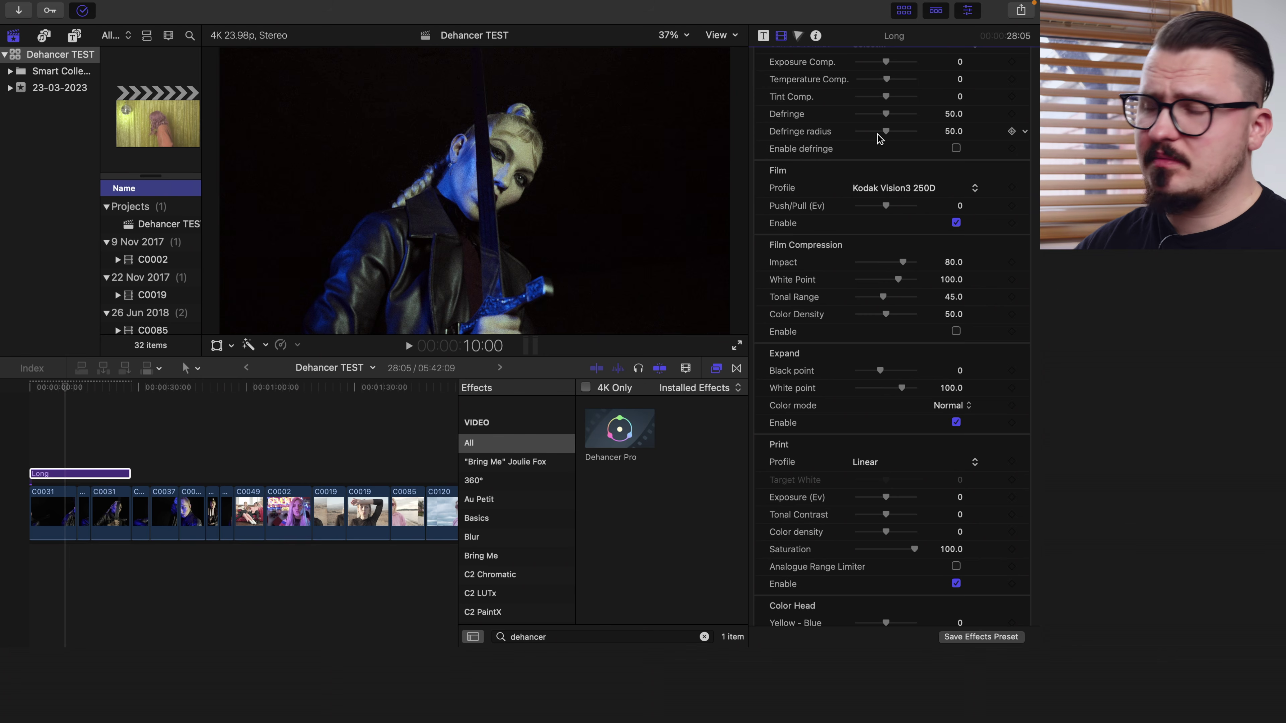
scroll(892, 133, down, 2)
click(905, 132)
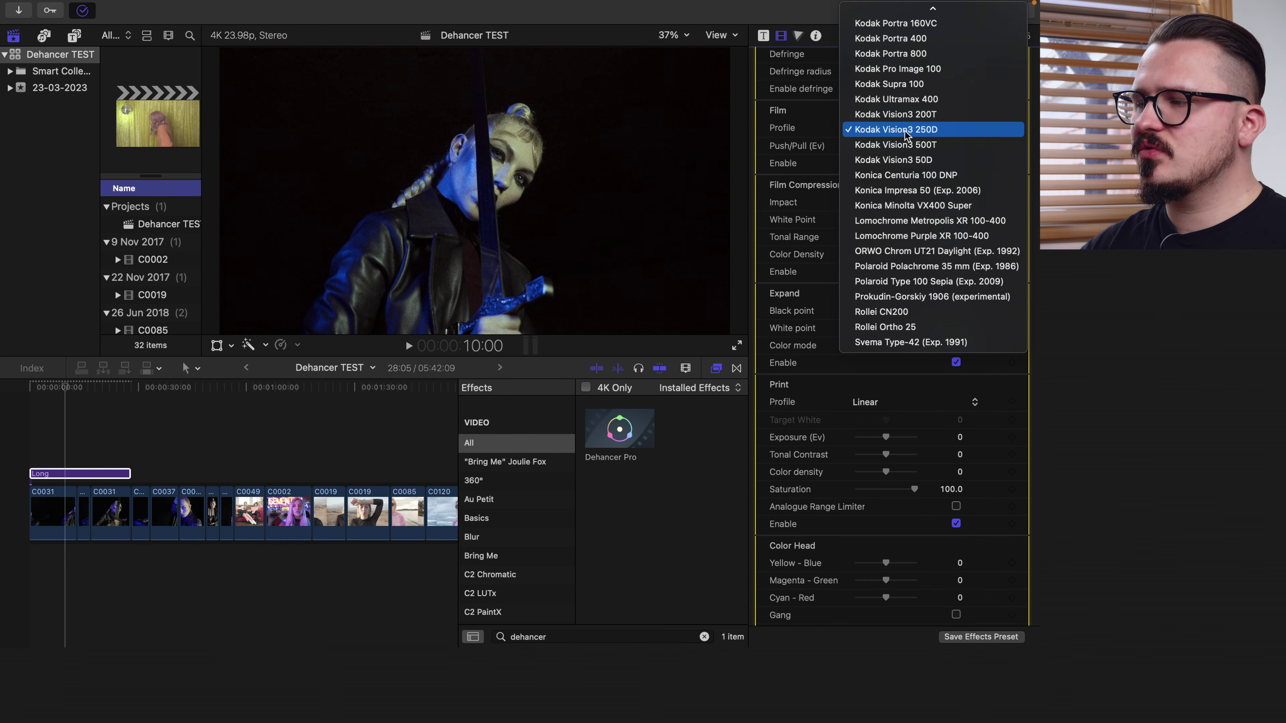
scroll(905, 132, up, 15)
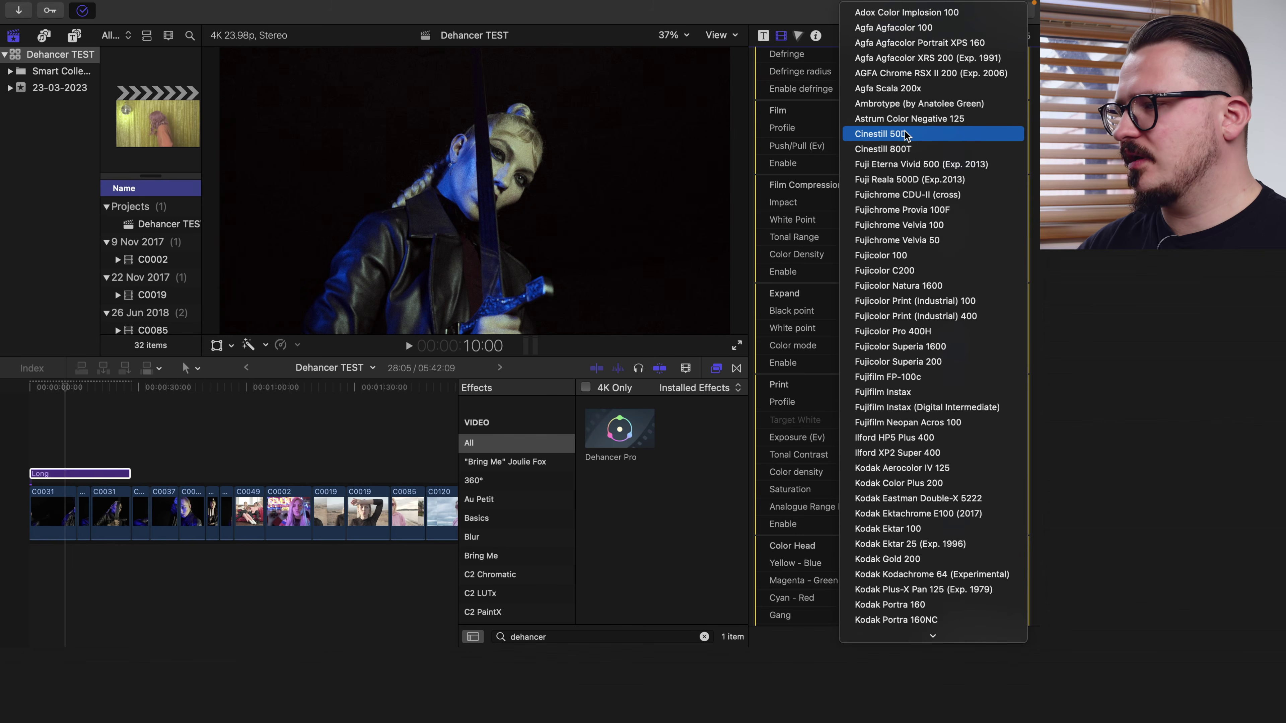
scroll(904, 133, down, 8)
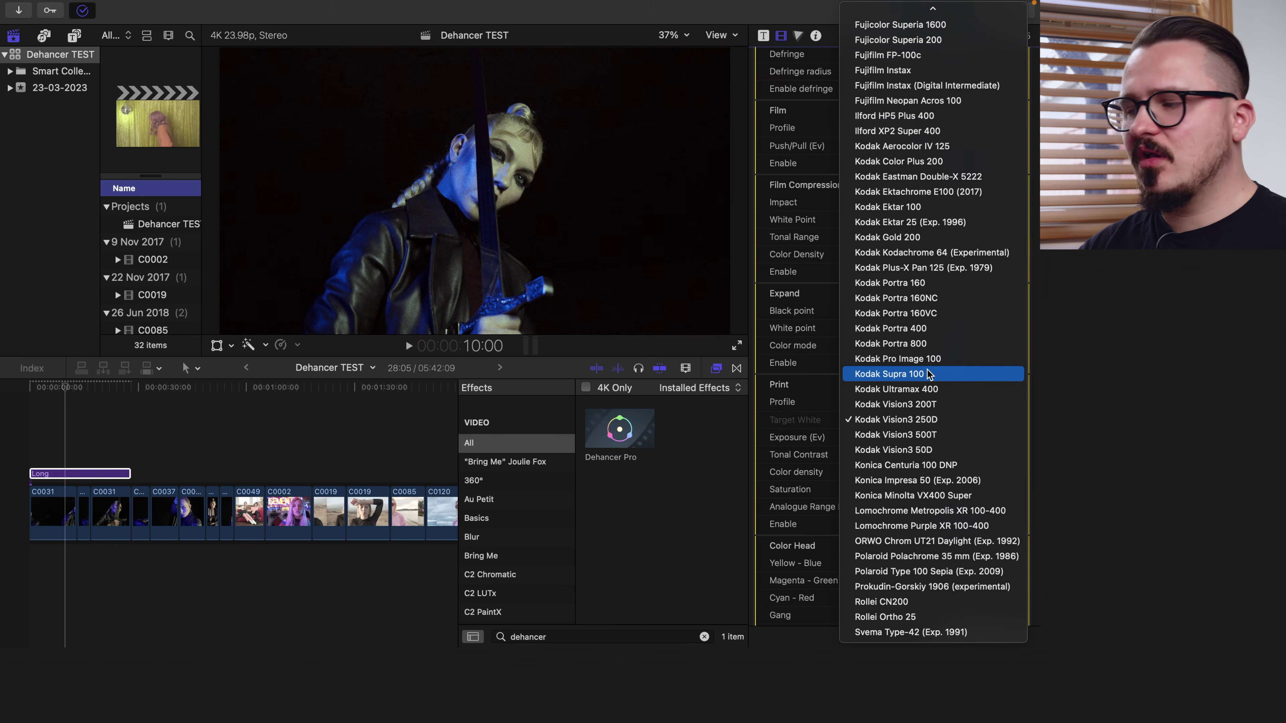
scroll(928, 368, up, 10)
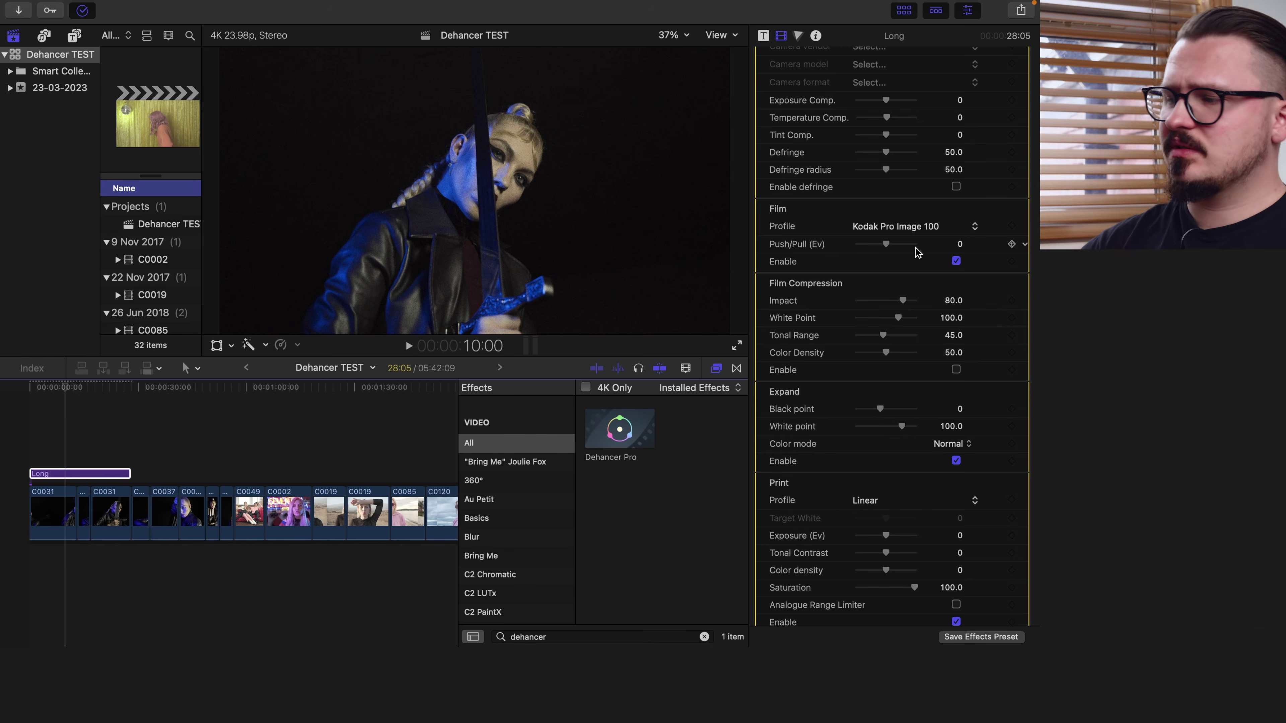
Try a film Push/Pull value of -2.0 EV and switch the Film section off and on to compare the image
drag(896, 245, 857, 245)
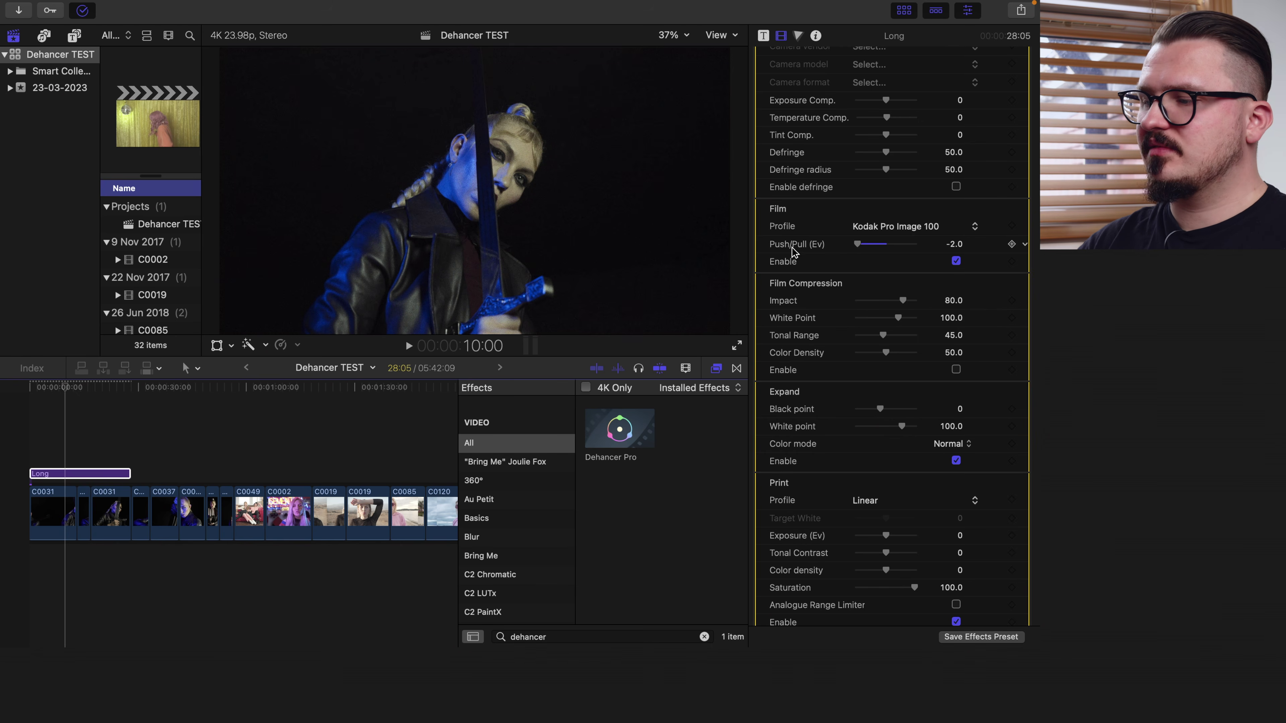
click(955, 261)
click(956, 261)
click(956, 262)
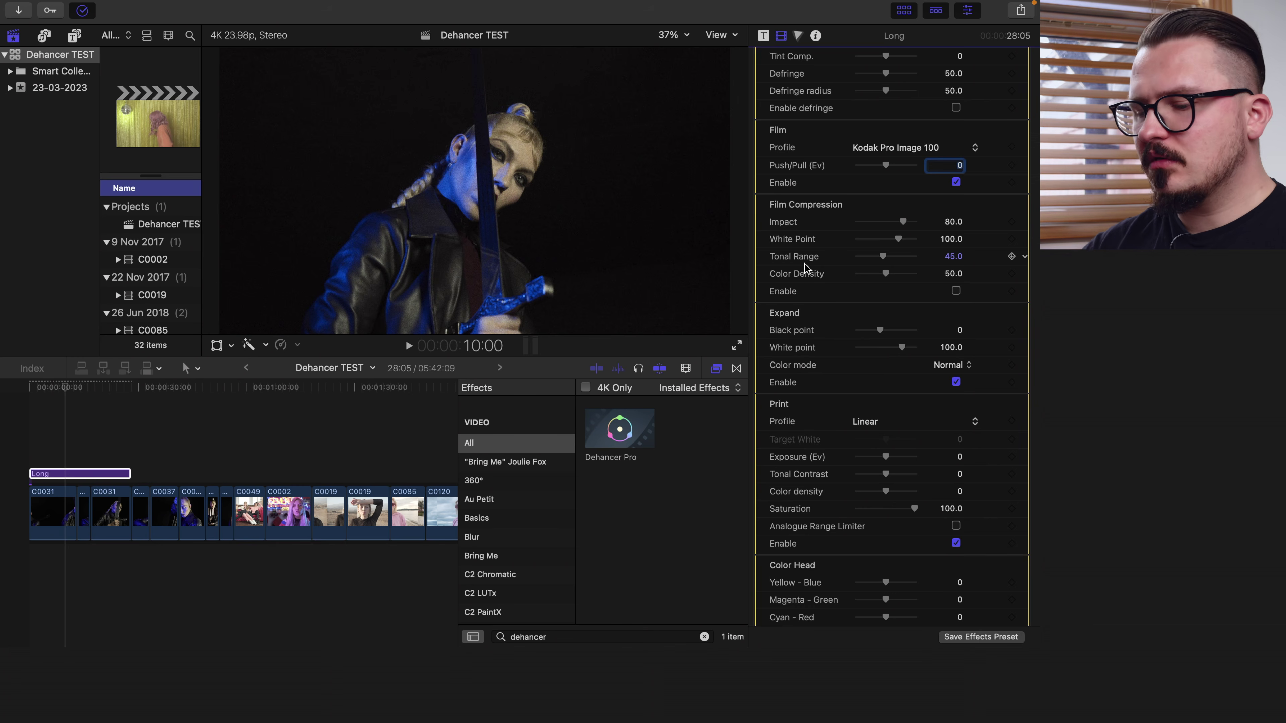
Enable Film Compression, and try lowering the Expand black point before undoing that change
click(956, 291)
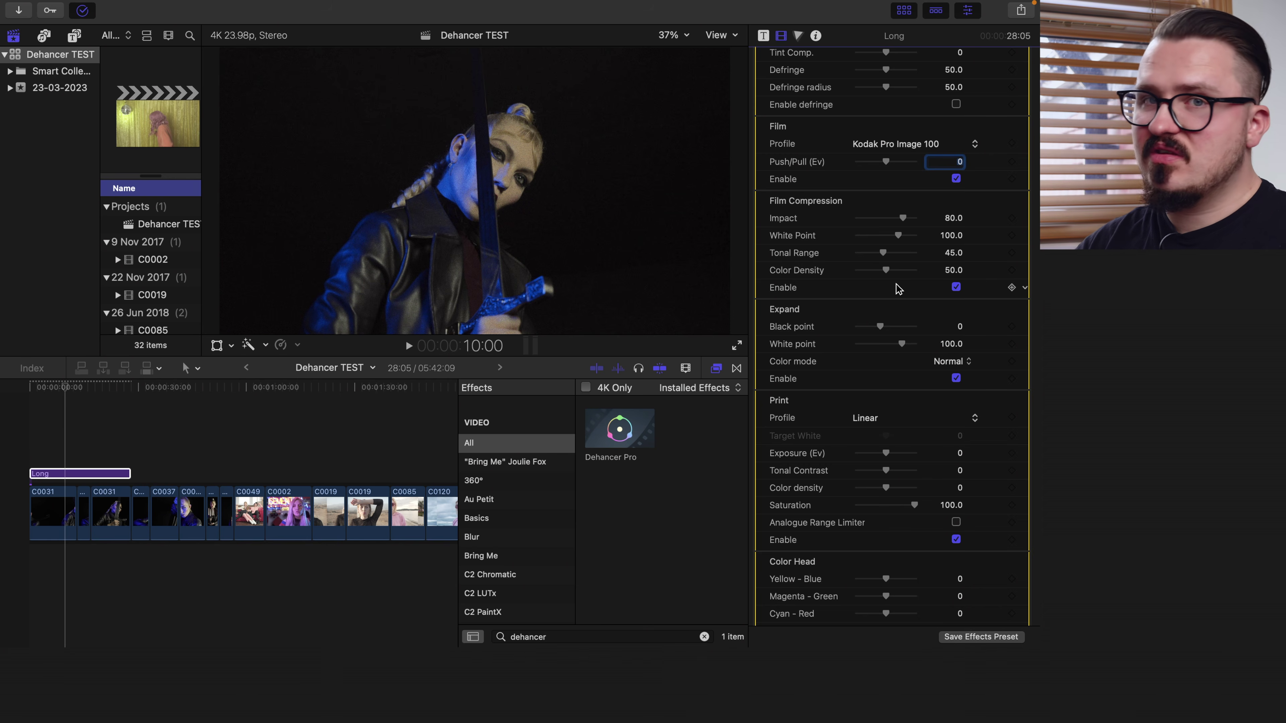
scroll(899, 288, down, 6)
mouse_move(884, 169)
mouse_down()
mouse_move(897, 169)
mouse_move(864, 169)
mouse_up()
key(super+z)
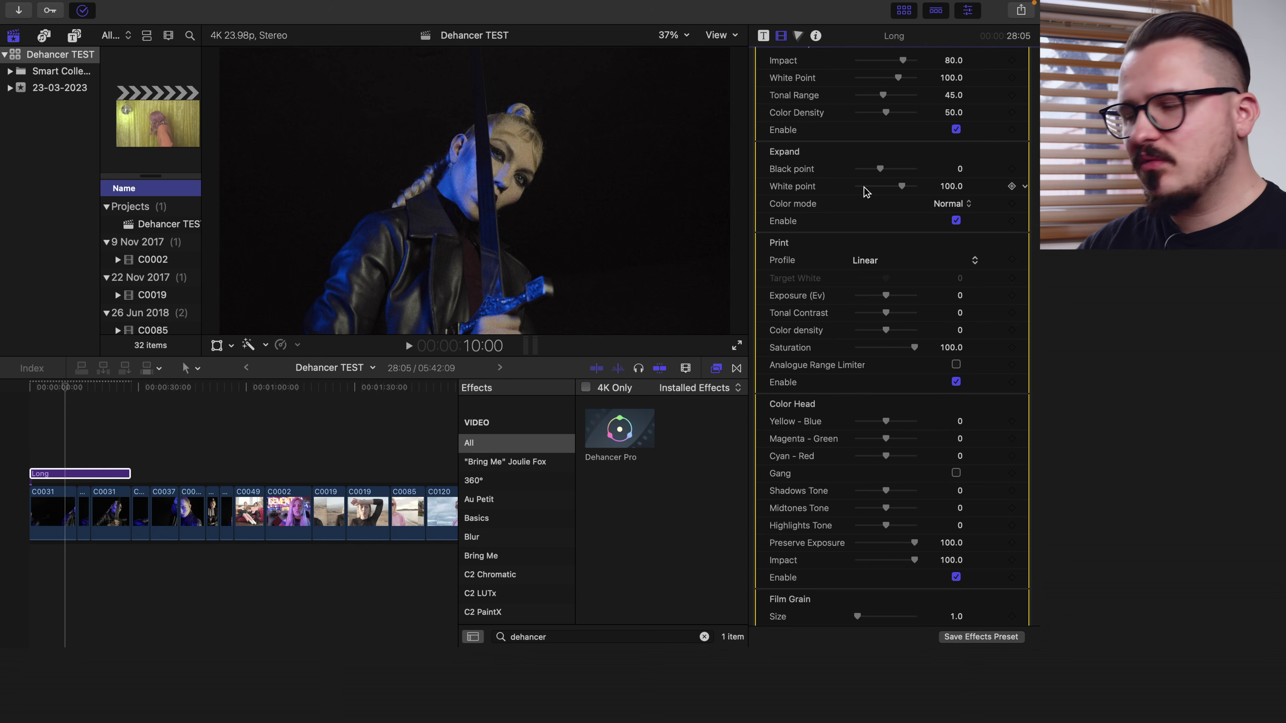
Examine the Expand, Print, Color Head and Film Grain settings, checking the available print profiles and keeping Linear
scroll(867, 192, down, 4)
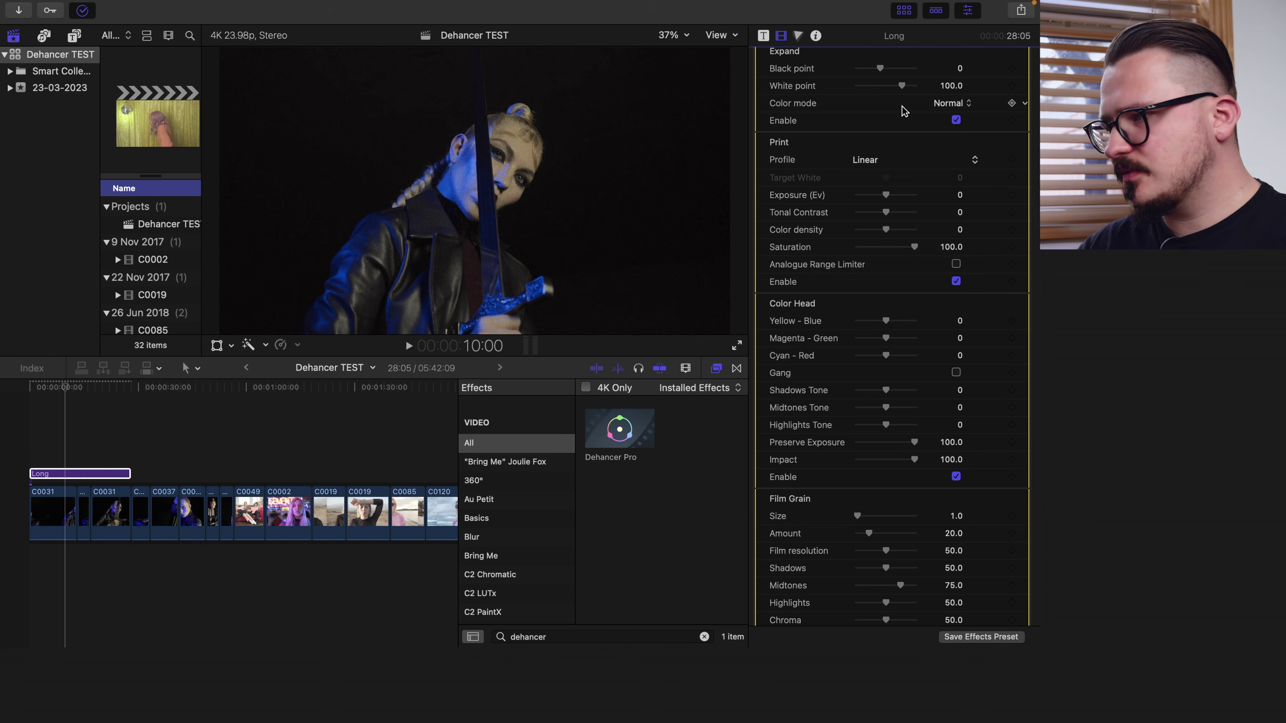
scroll(904, 111, down, 2)
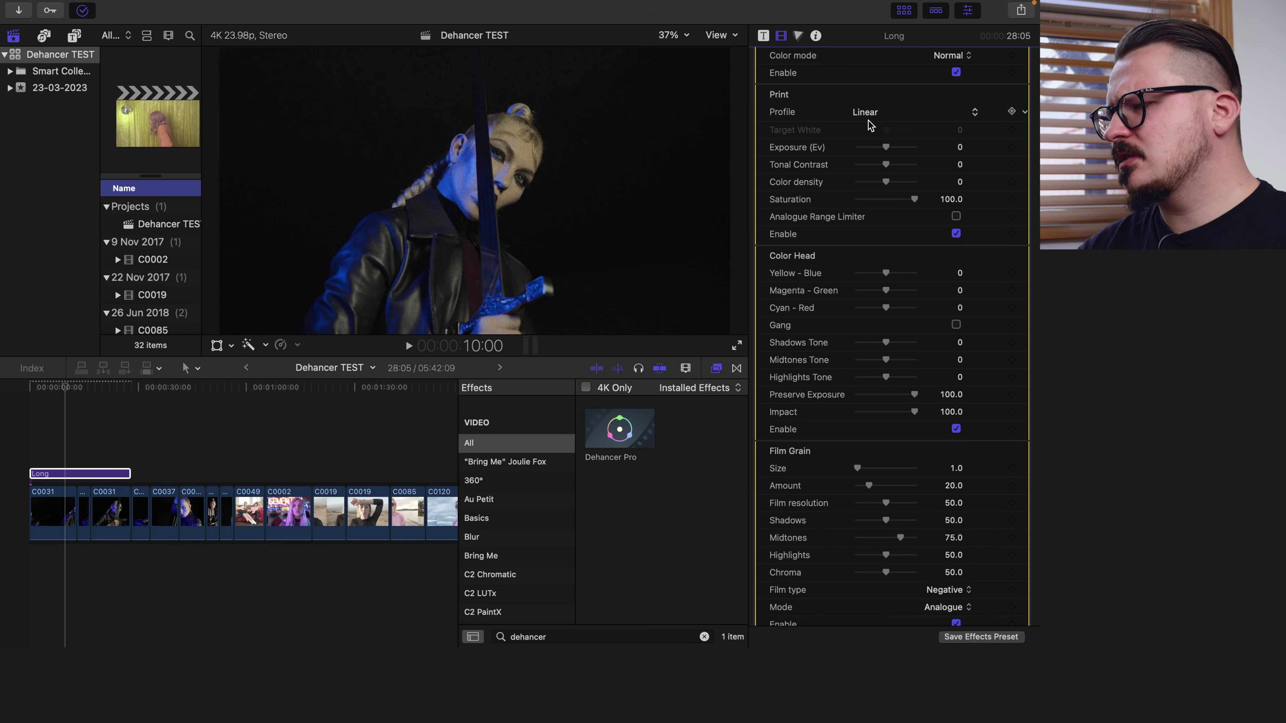
click(951, 112)
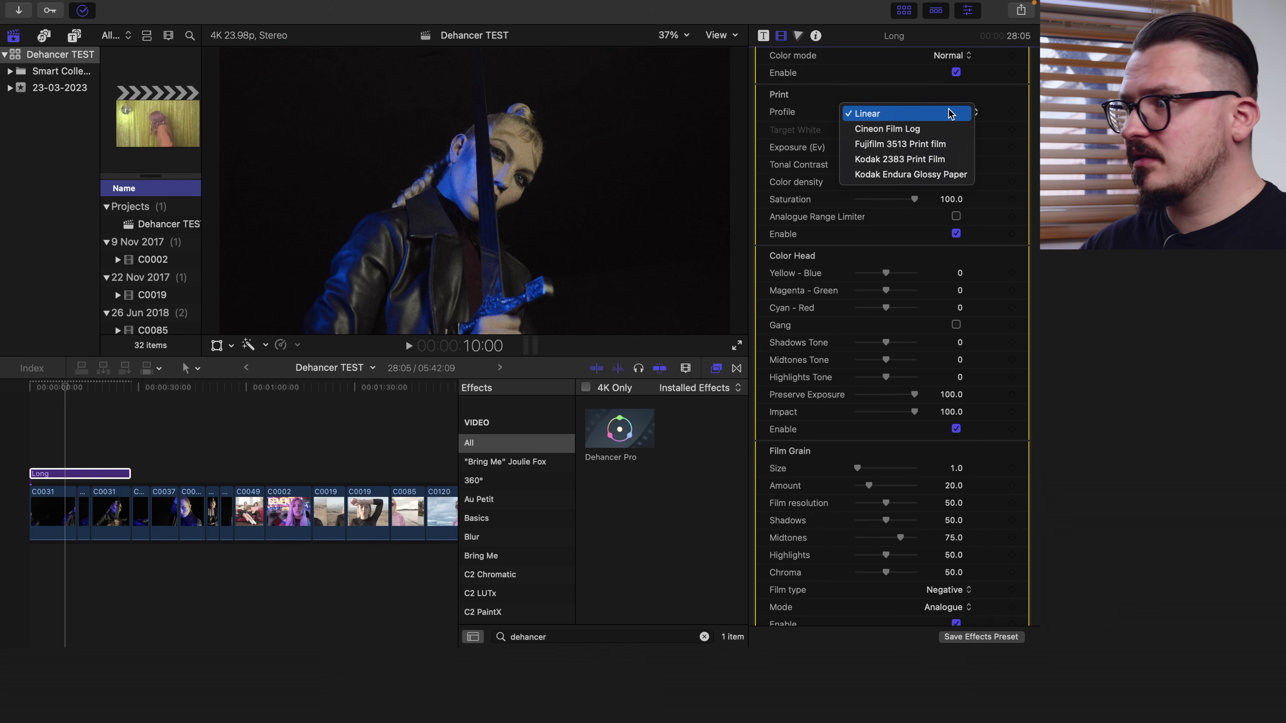
click(951, 114)
scroll(860, 117, down, 5)
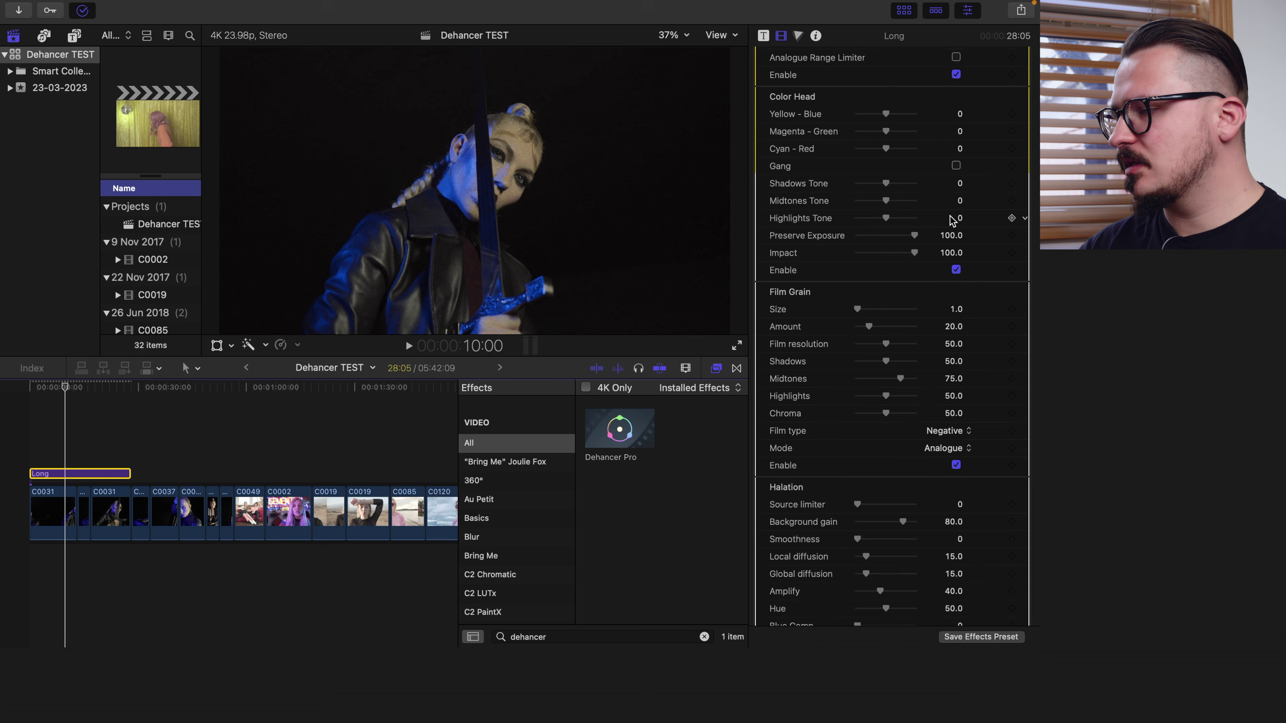
scroll(950, 220, down, 5)
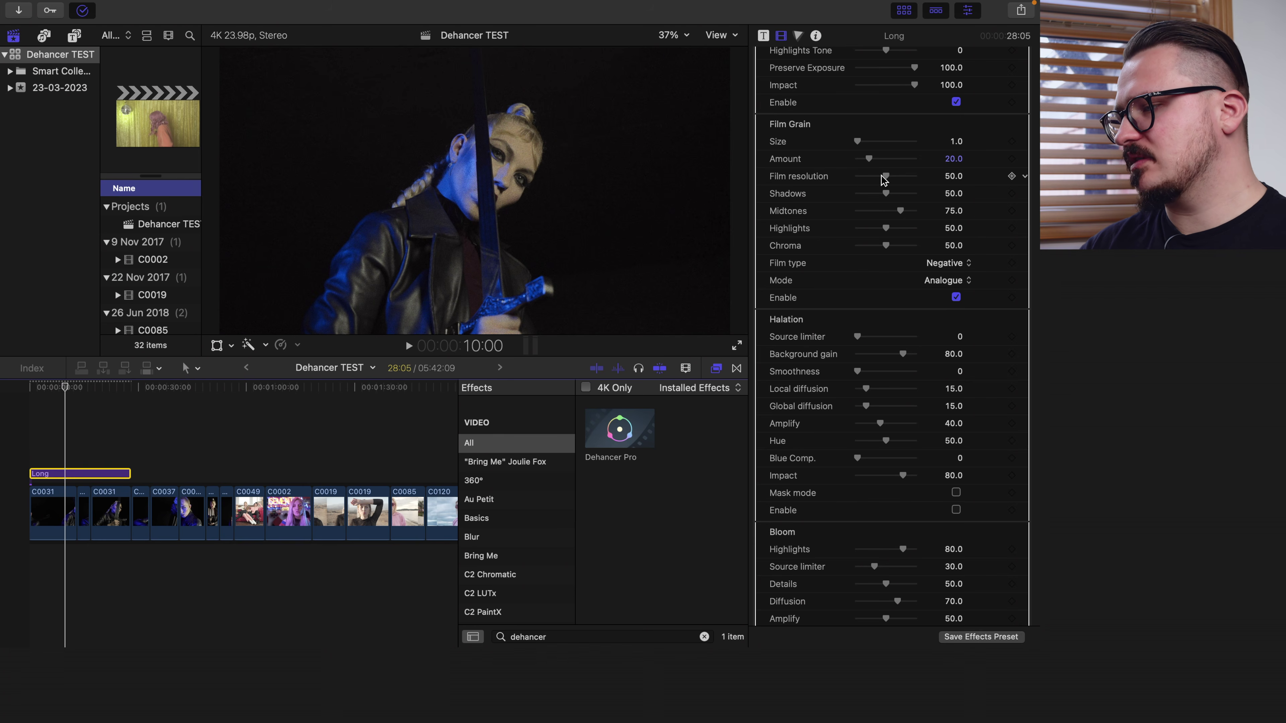
scroll(885, 168, down, 2)
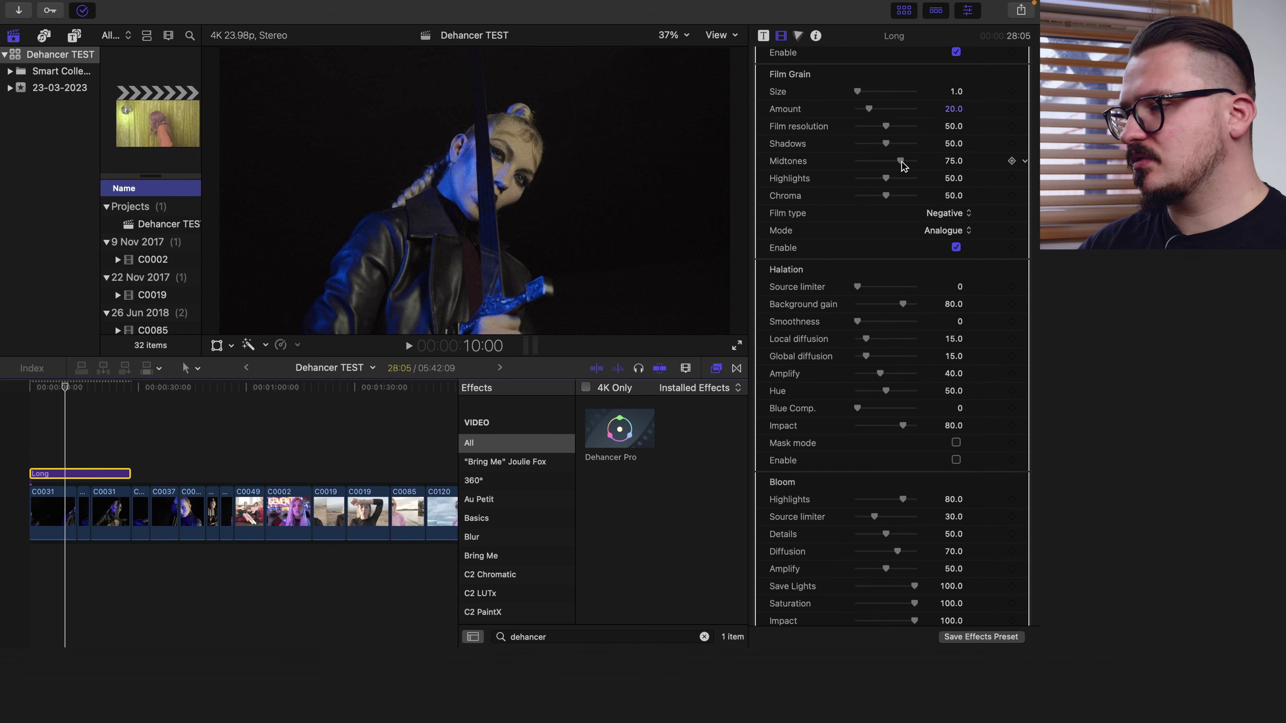
scroll(900, 194, down, 2)
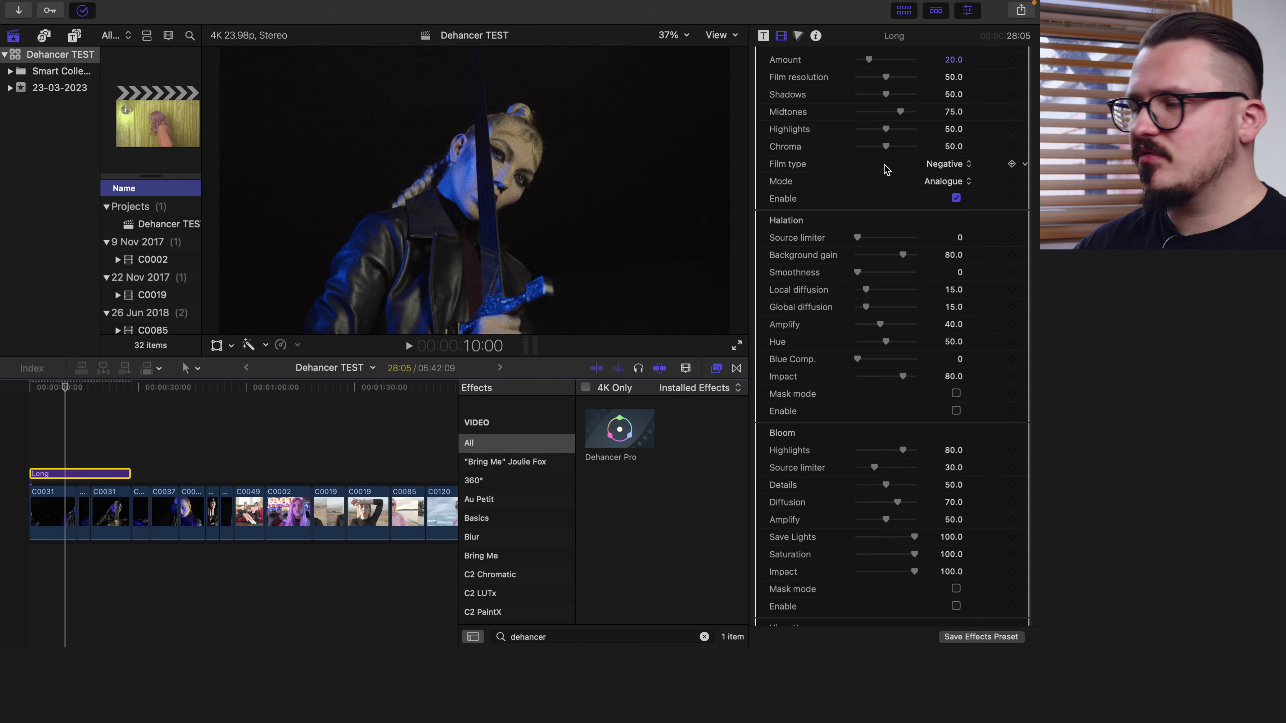
Set the Film Grain film type to Positive
click(946, 168)
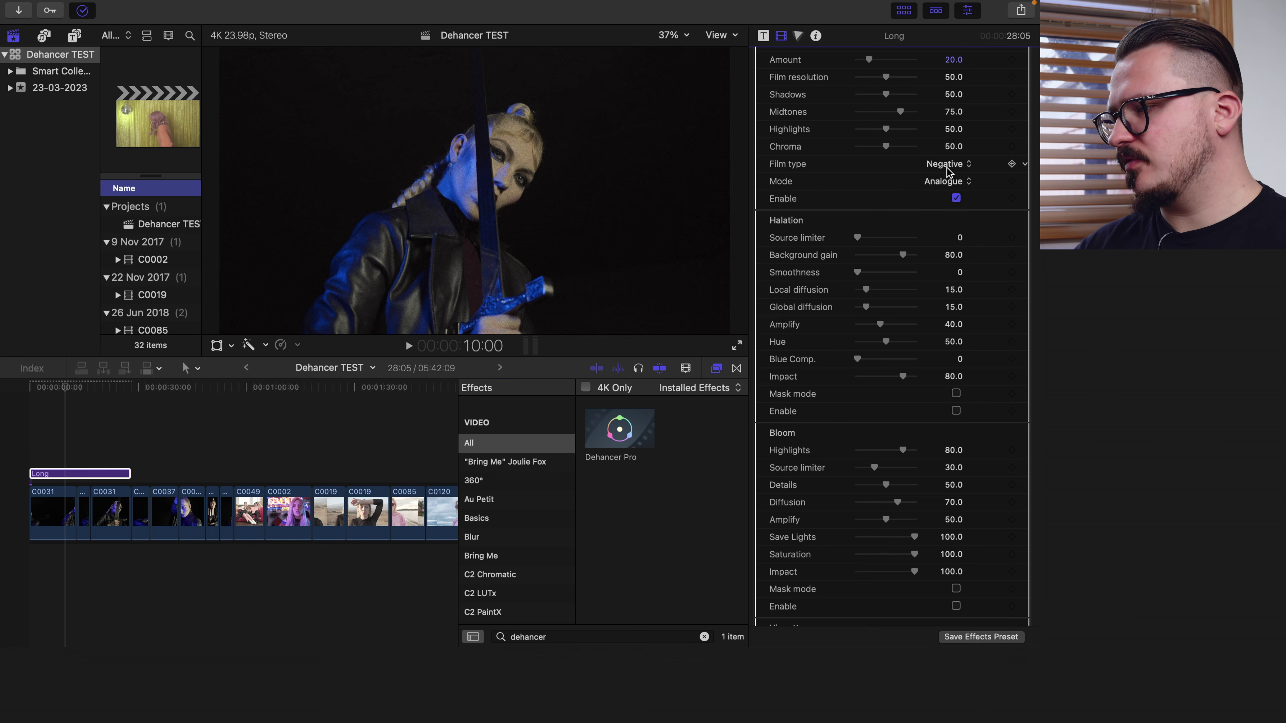
click(951, 163)
scroll(960, 154, up, 10)
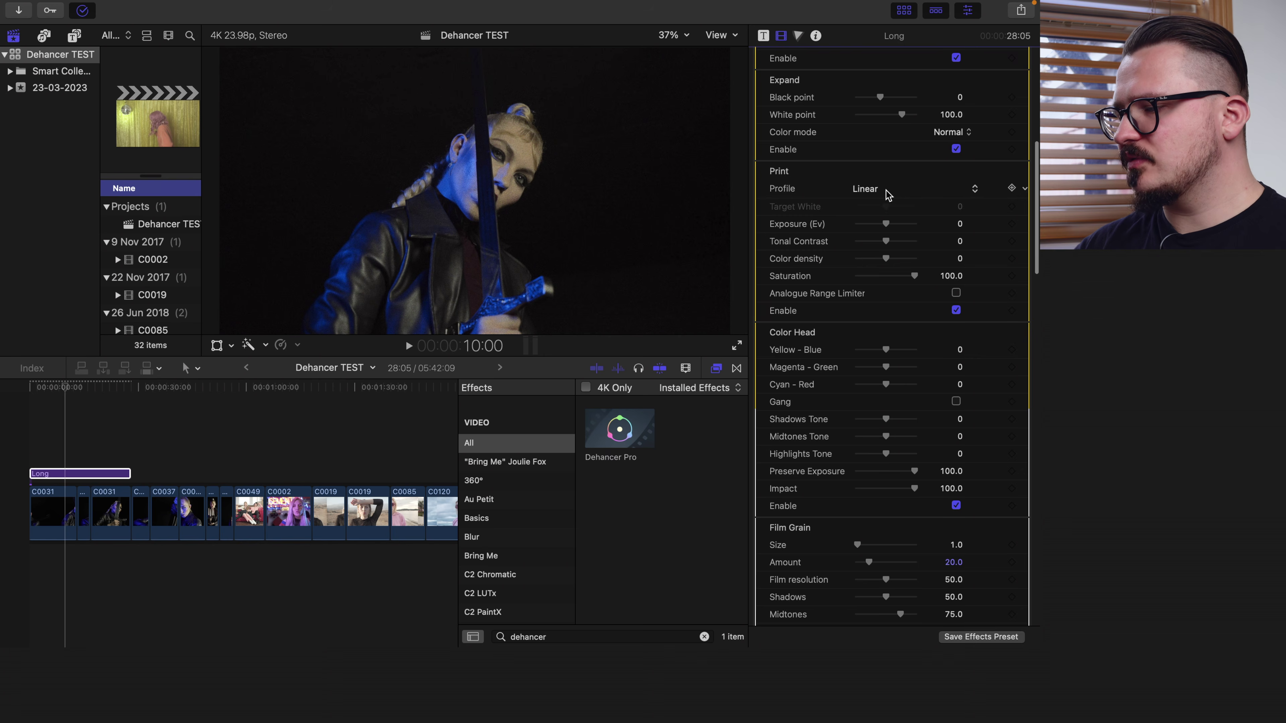
scroll(886, 194, down, 2)
scroll(886, 194, down, 8)
click(944, 373)
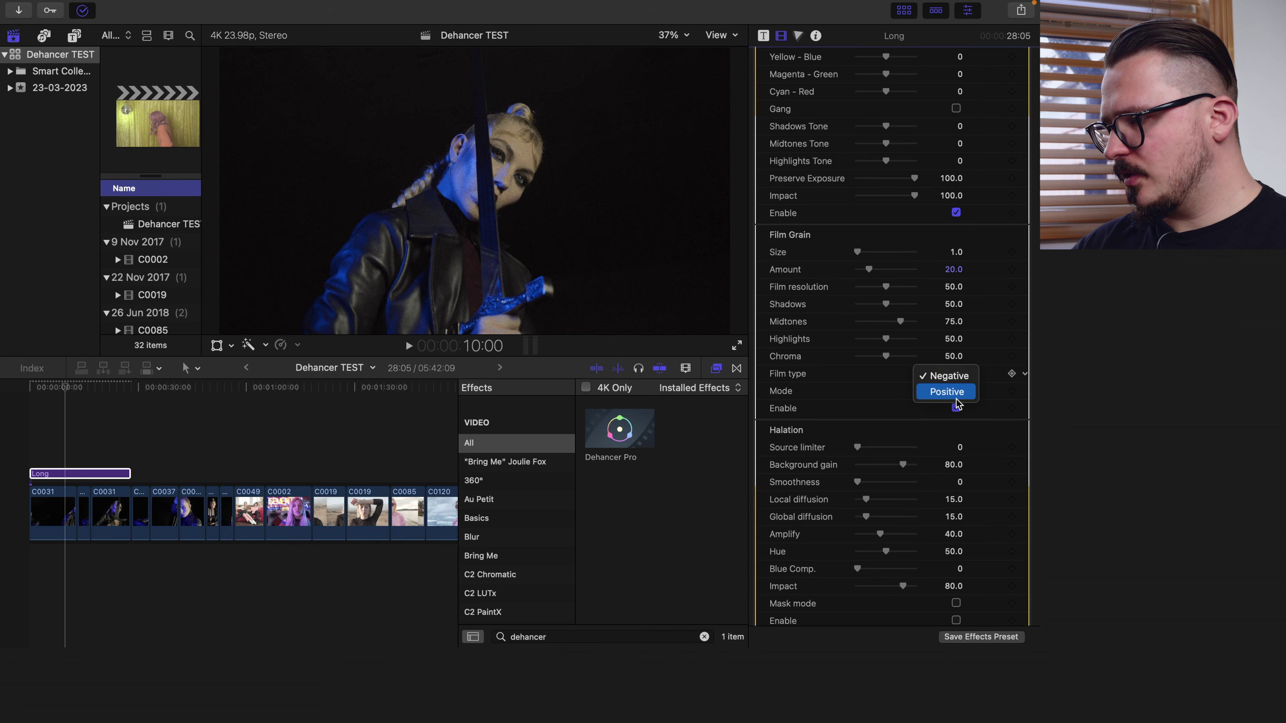
click(940, 330)
Examine the Film Grain, Halation, Bloom and Vignette parameters of Dehancer Pro
scroll(914, 230, up, 10)
scroll(836, 211, down, 5)
scroll(837, 211, down, 14)
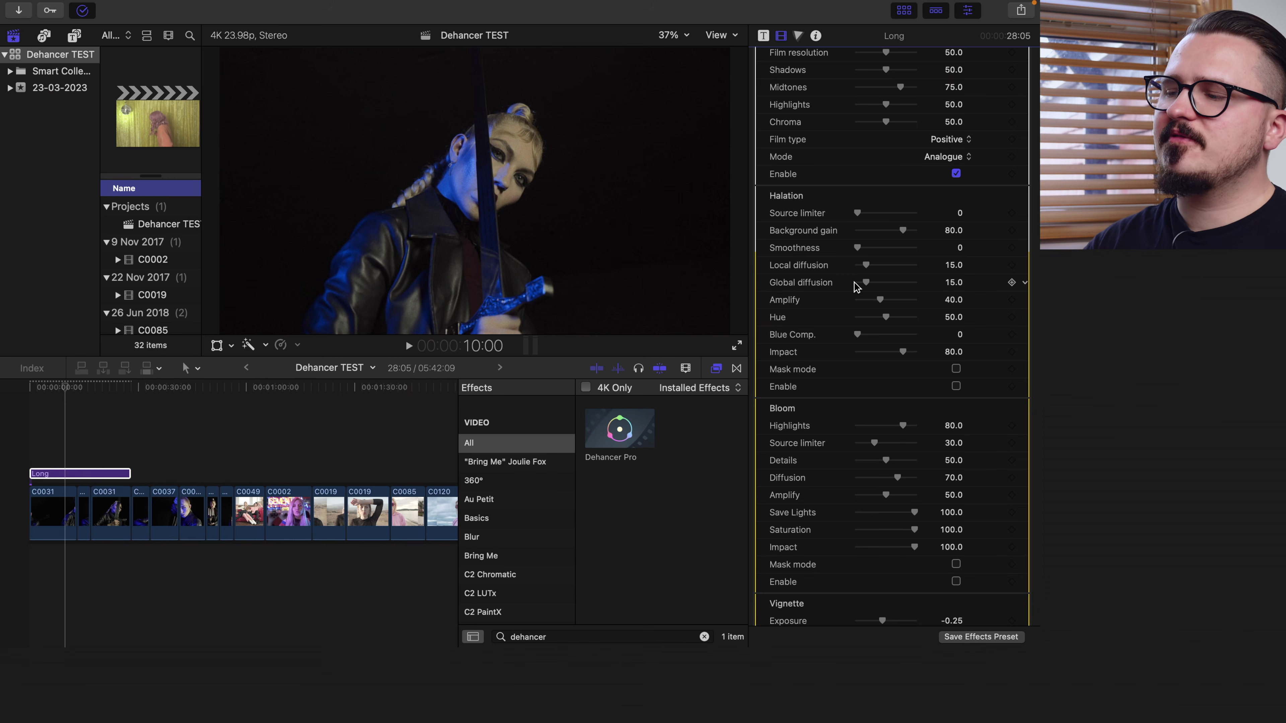
scroll(854, 286, down, 2)
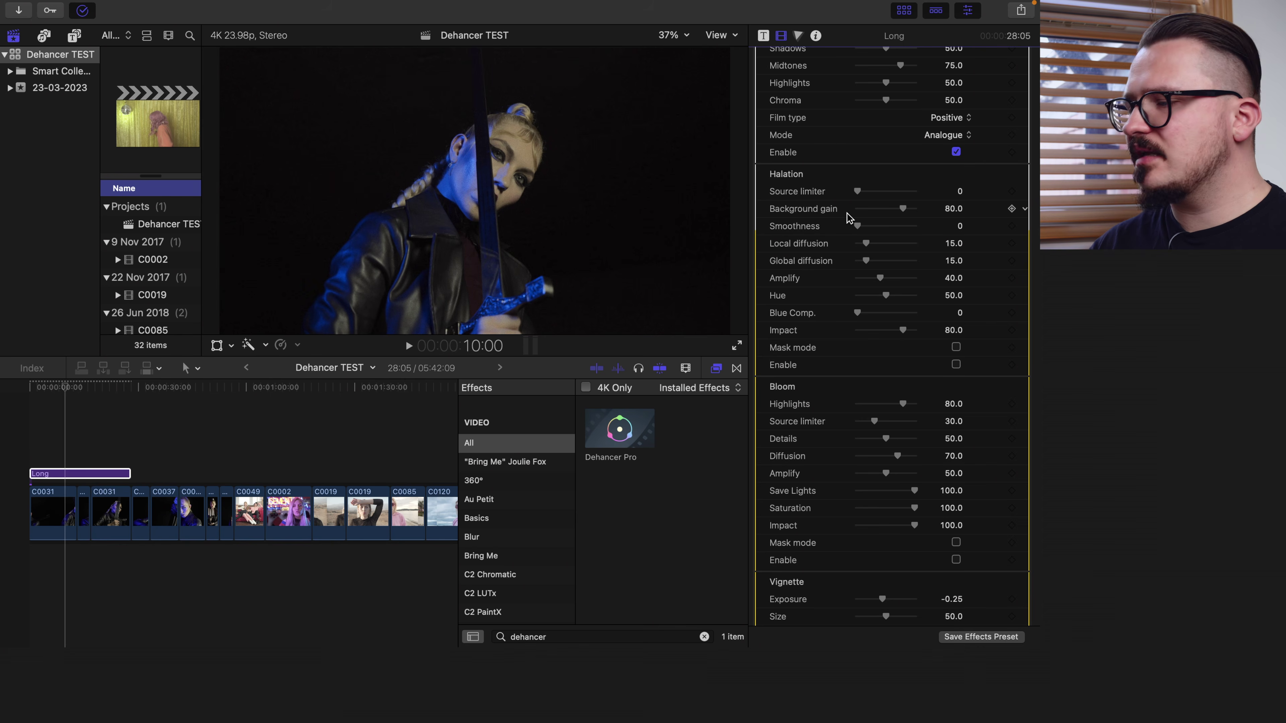
scroll(849, 218, down, 5)
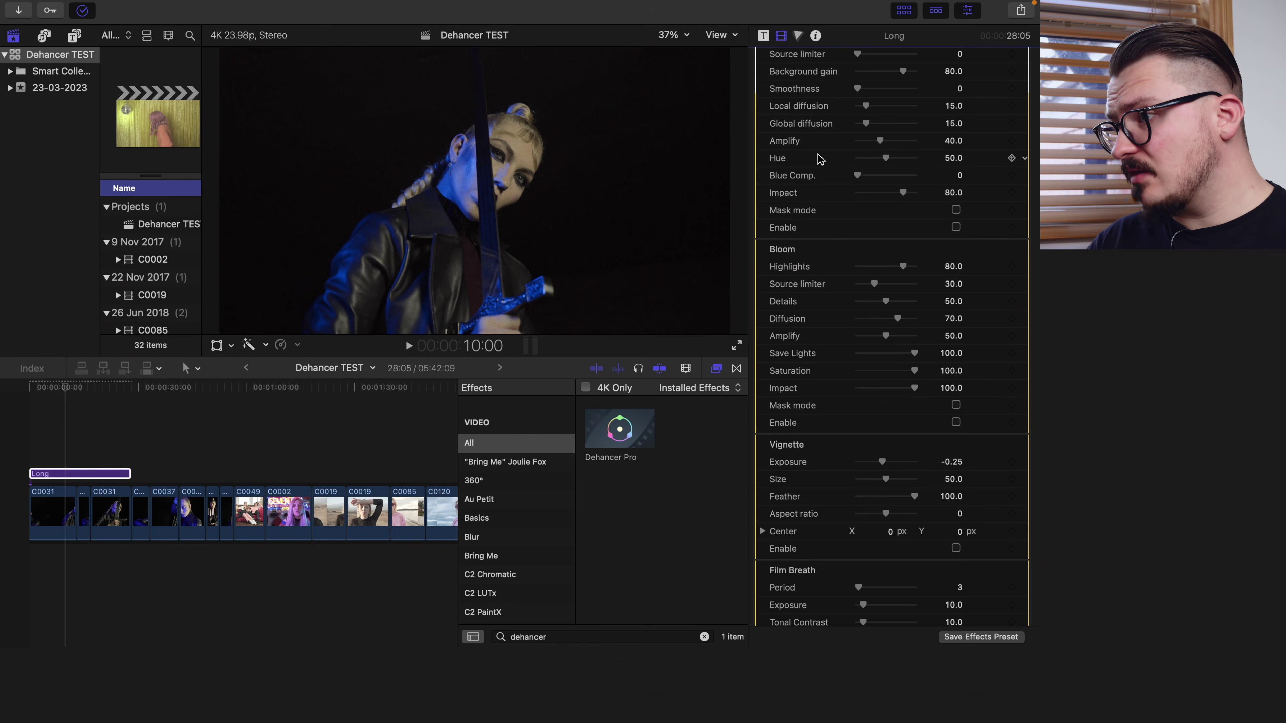
scroll(820, 158, up, 4)
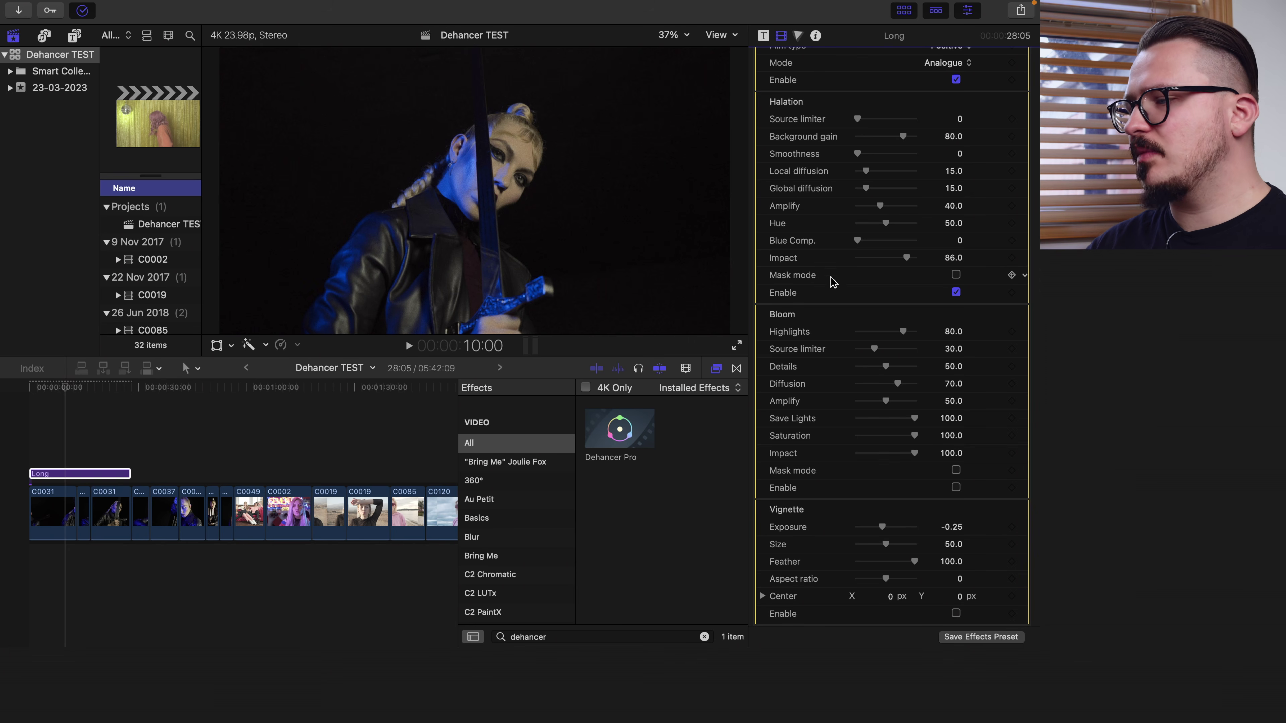
scroll(838, 280, down, 2)
scroll(838, 280, up, 2)
scroll(838, 280, down, 3)
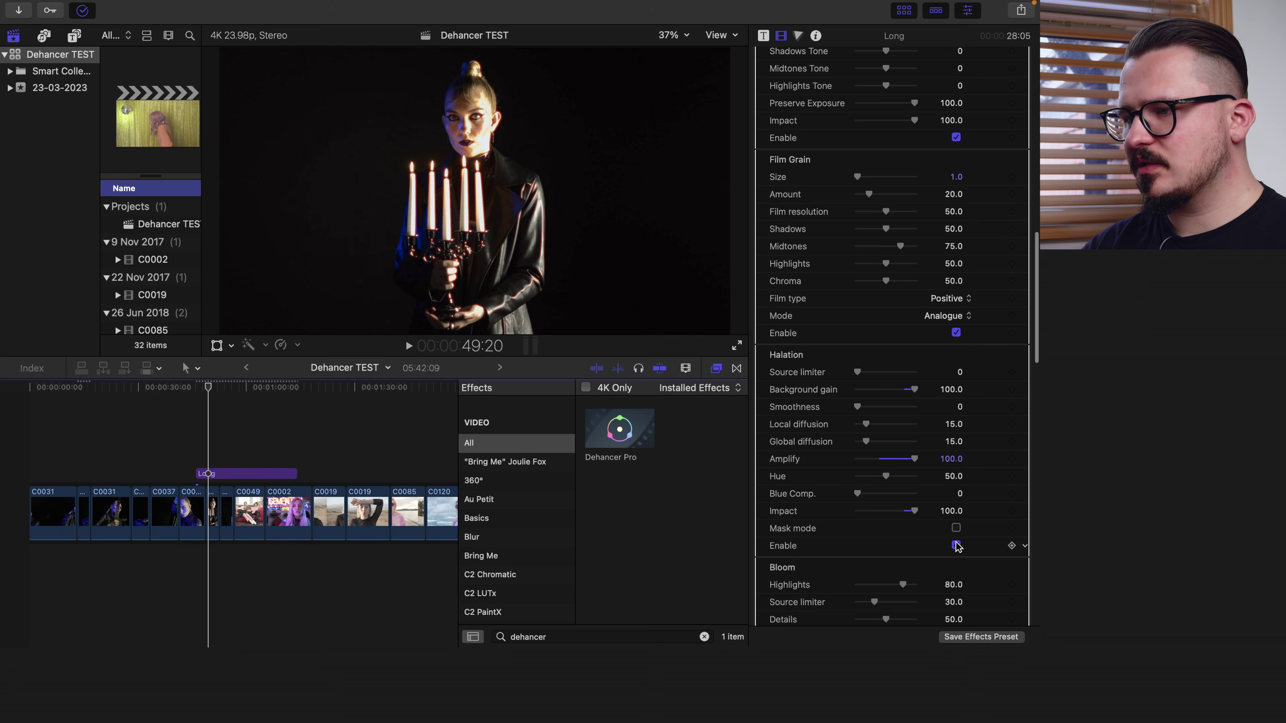
Compare the candle shot with Halation off and on, adjusting its local diffusion to 16, global diffusion to 71 and impact to 52
click(956, 545)
click(956, 545)
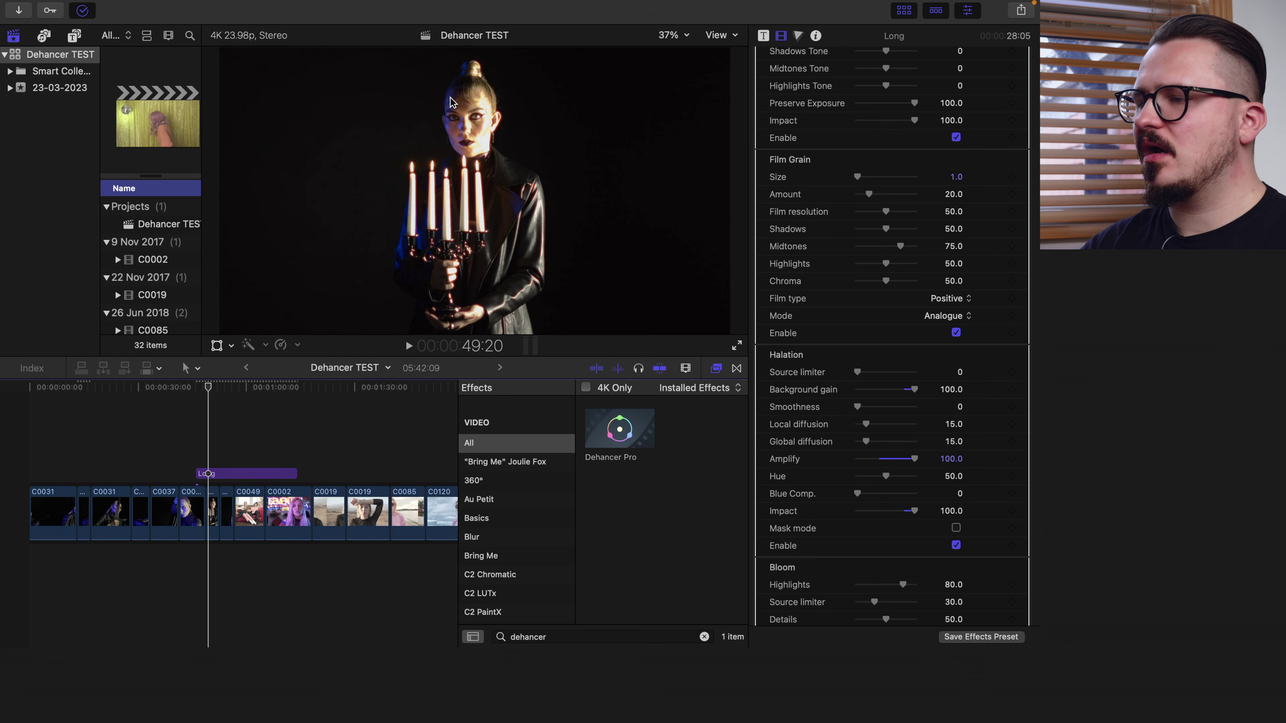
scroll(962, 555, down, 4)
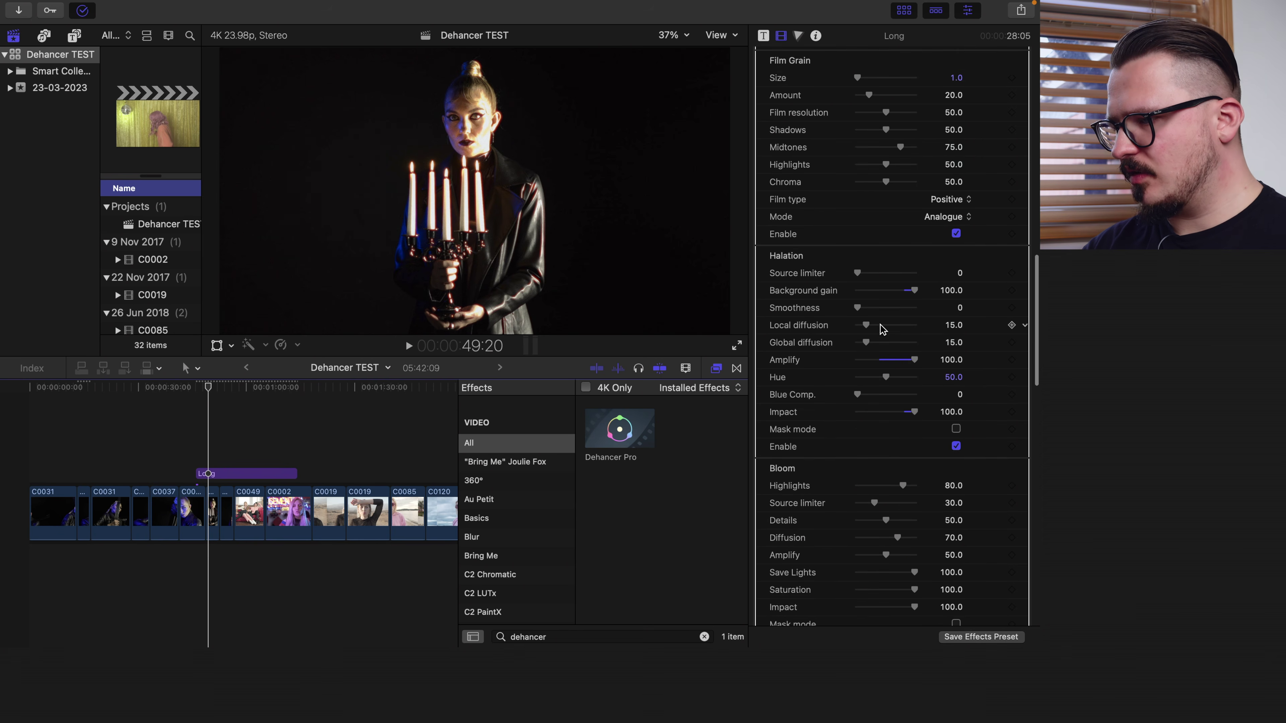
mouse_move(867, 326)
mouse_down()
mouse_move(963, 329)
mouse_move(861, 336)
mouse_up()
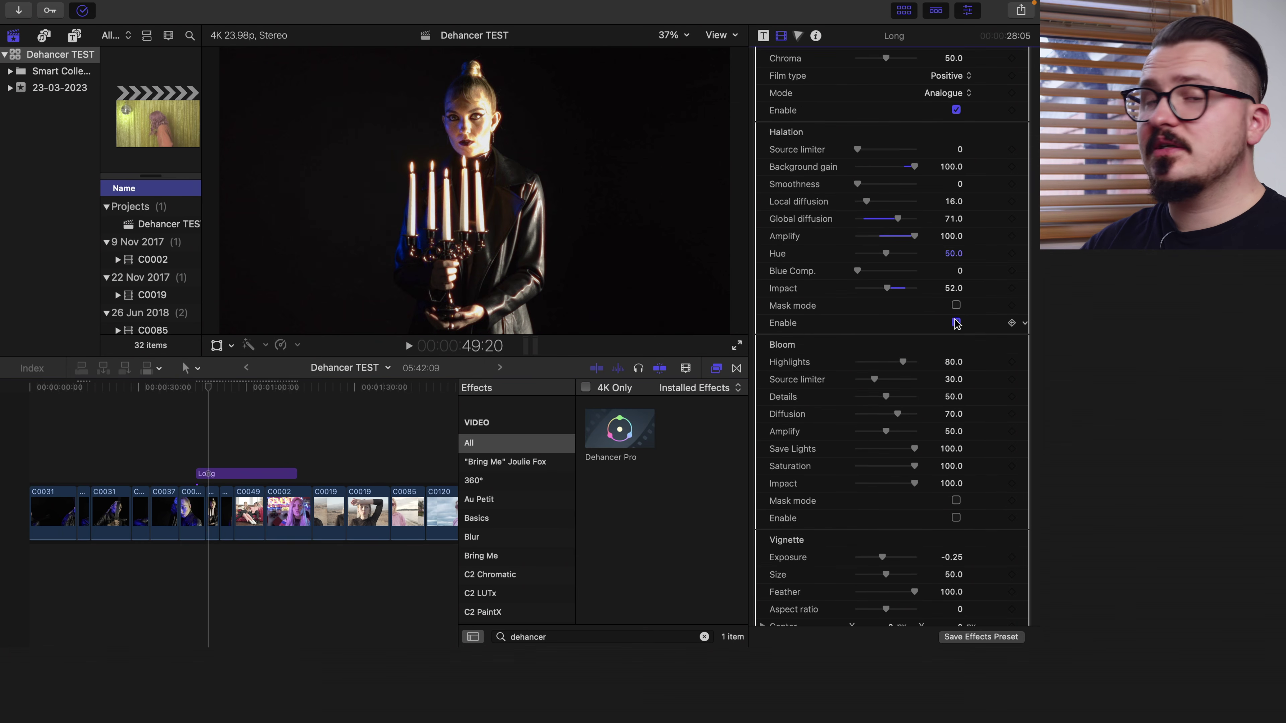
click(955, 323)
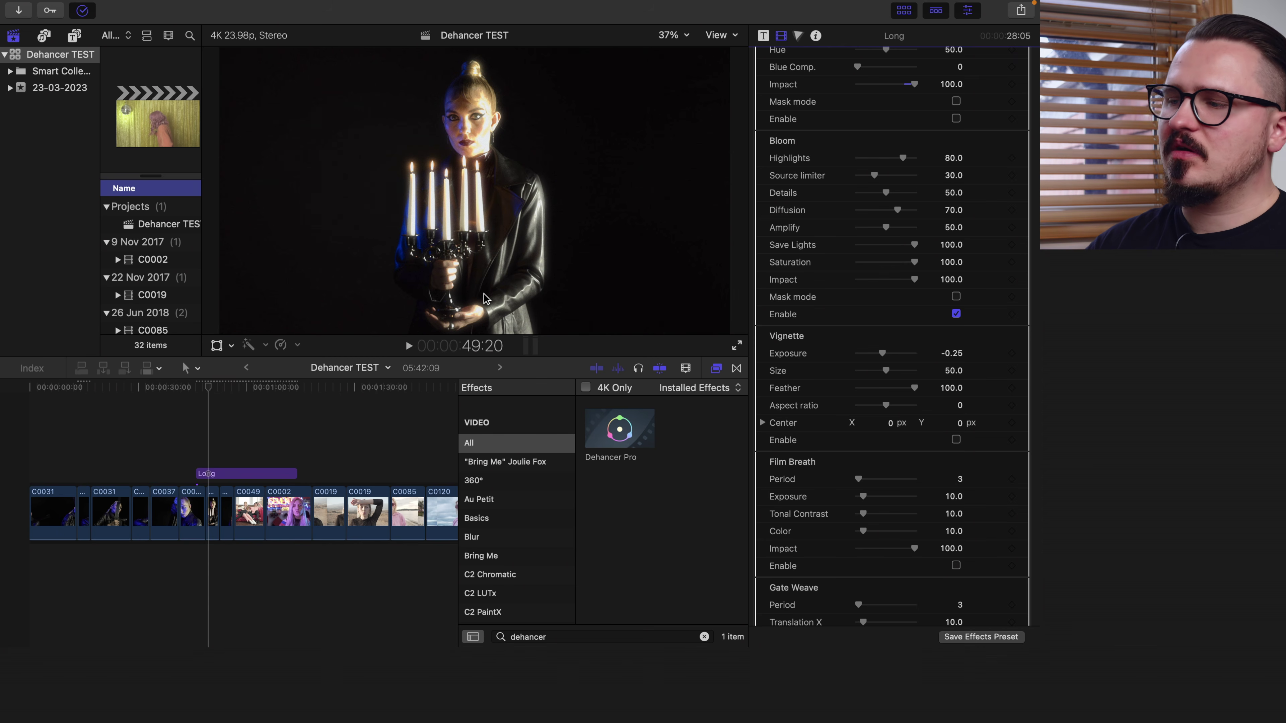
scroll(842, 134, down, 10)
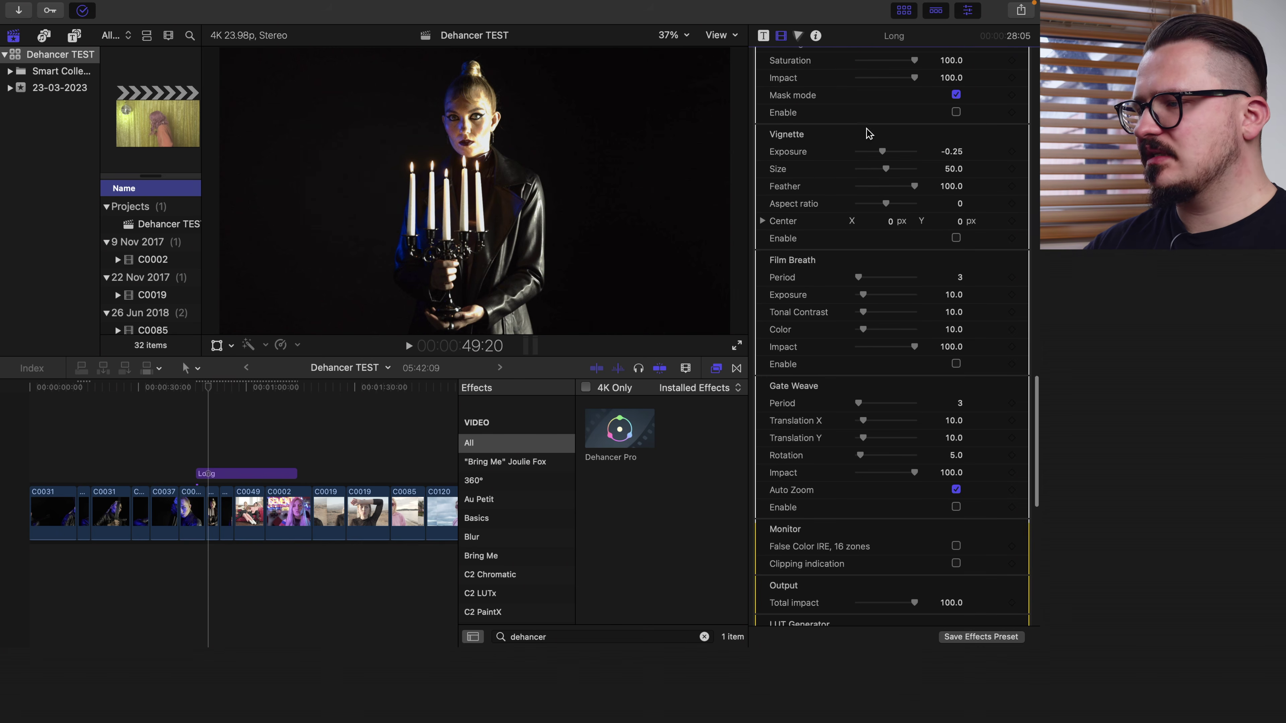
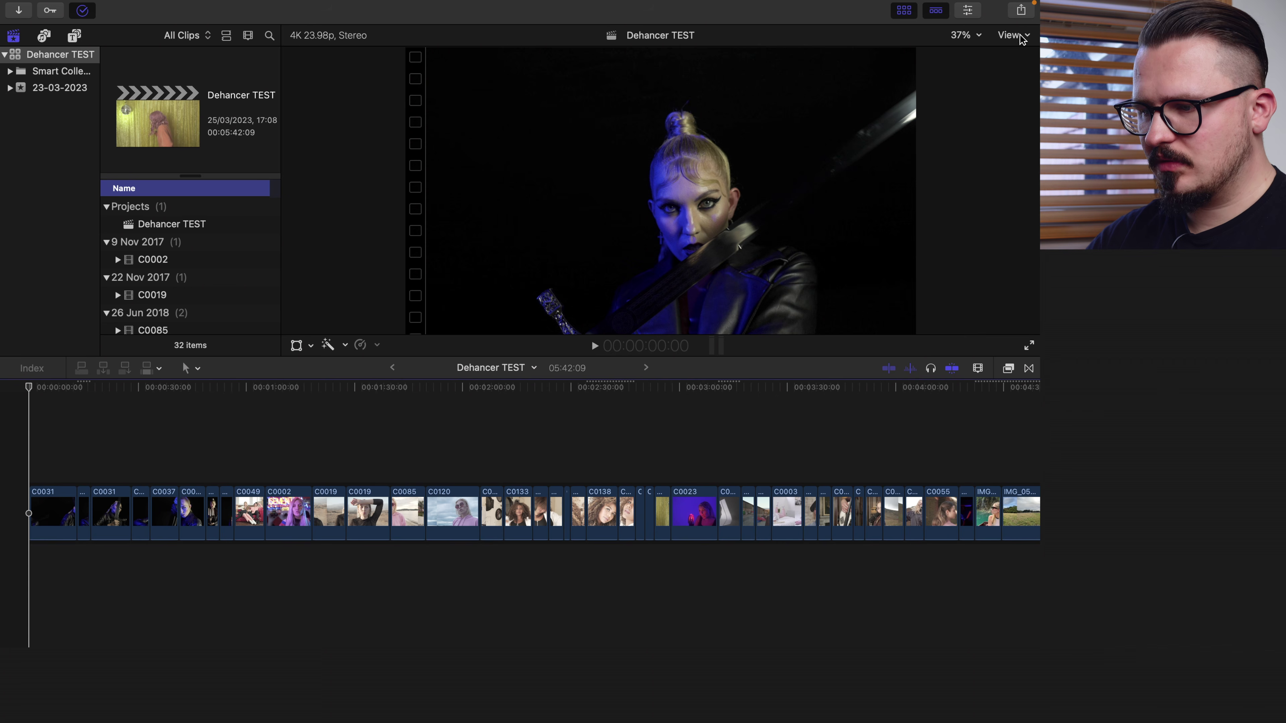
Show the video scopes beside the viewer and narrow the scopes area to enlarge the image
click(1023, 36)
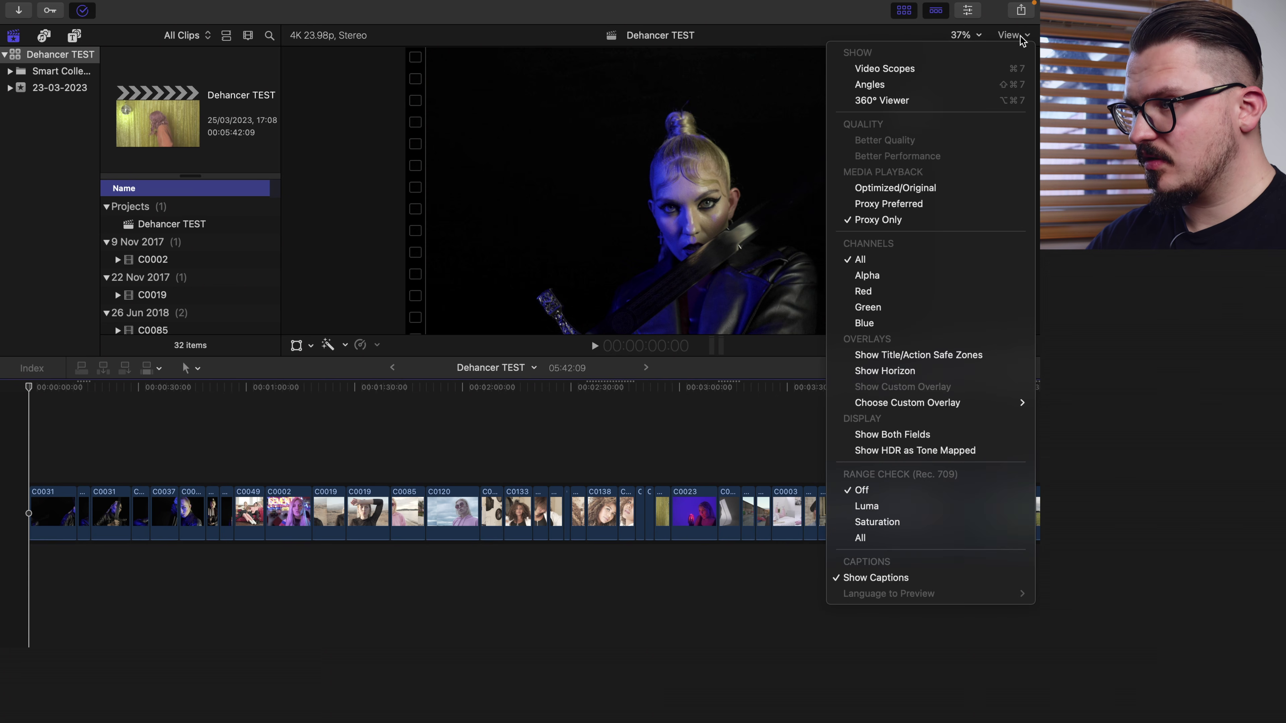
click(1021, 36)
click(1015, 37)
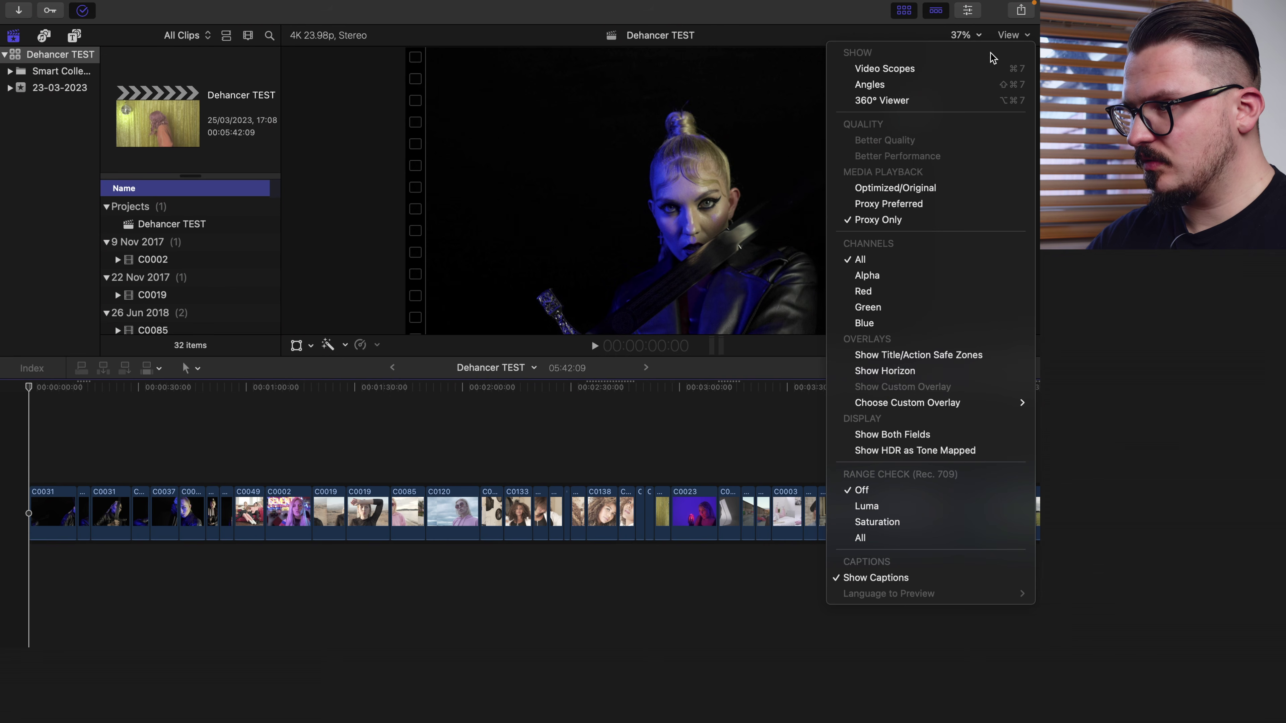
click(925, 71)
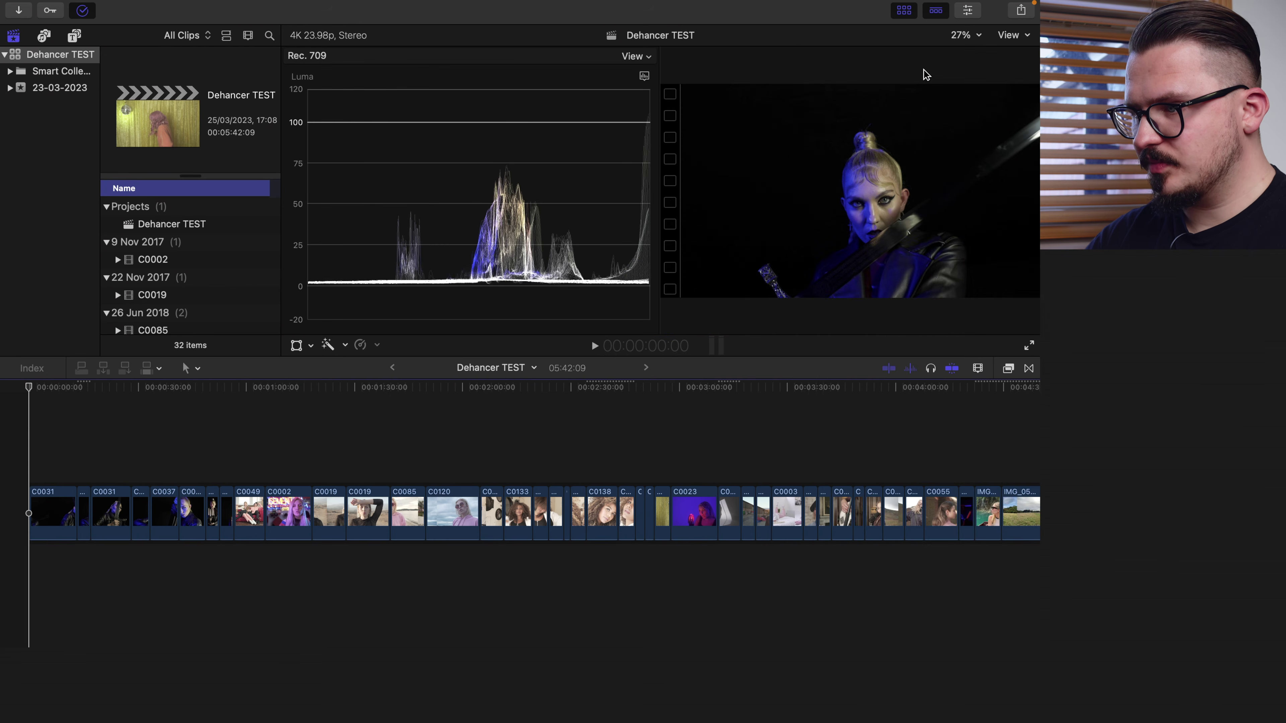
drag(658, 56, 548, 74)
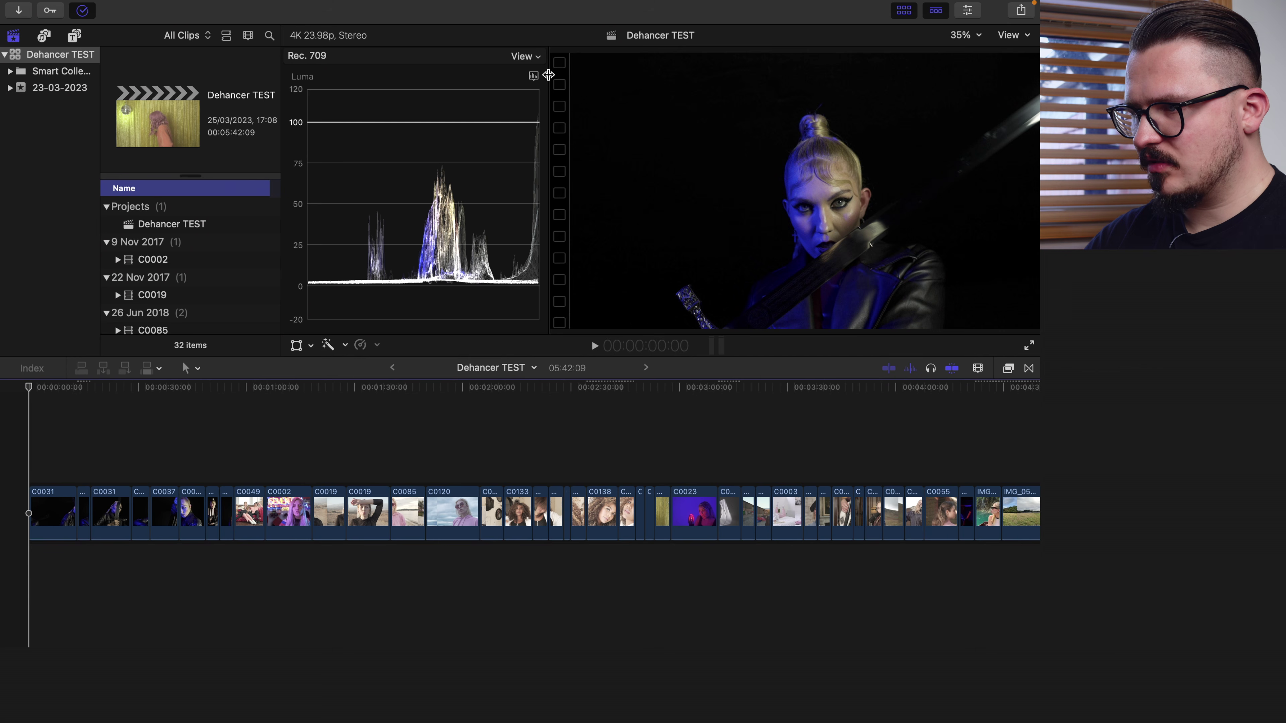
Narrow the browser, add a Long adjustment layer at the timeline start and paste a copy above clip C0002
drag(280, 41, 120, 68)
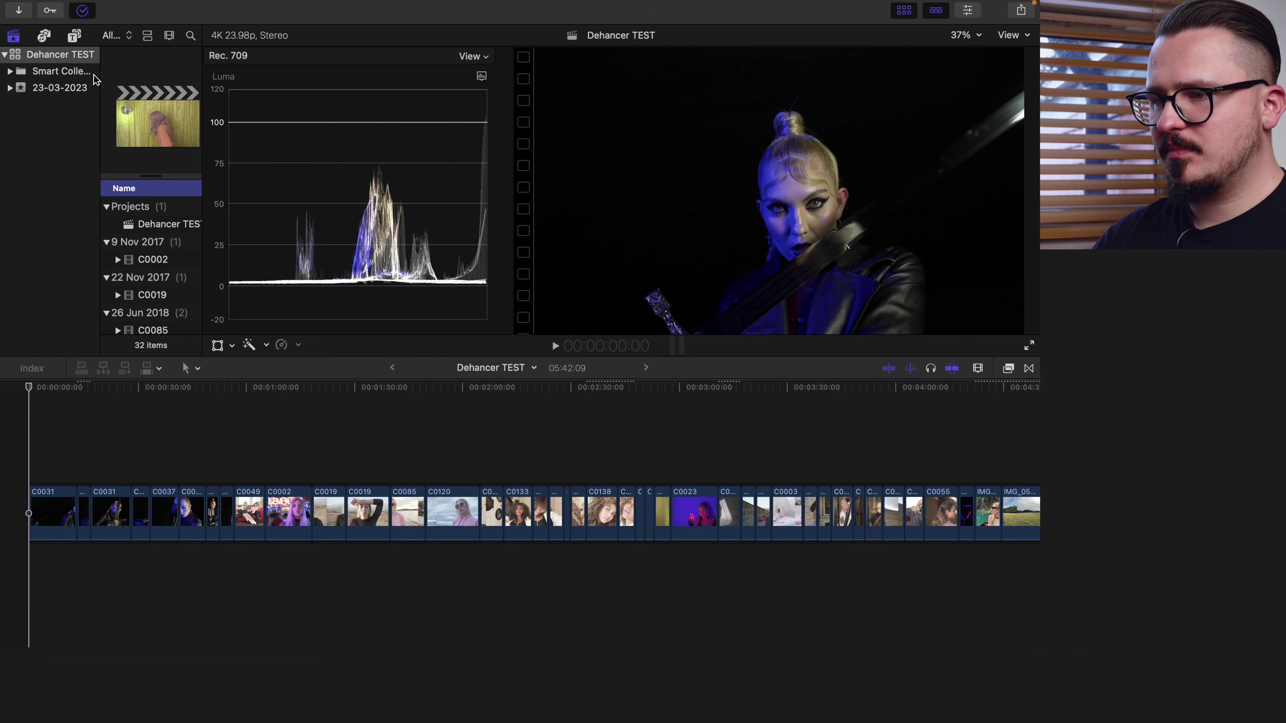
key(alt+super+1)
drag(145, 100, 32, 451)
key(super+c)
key(super+v)
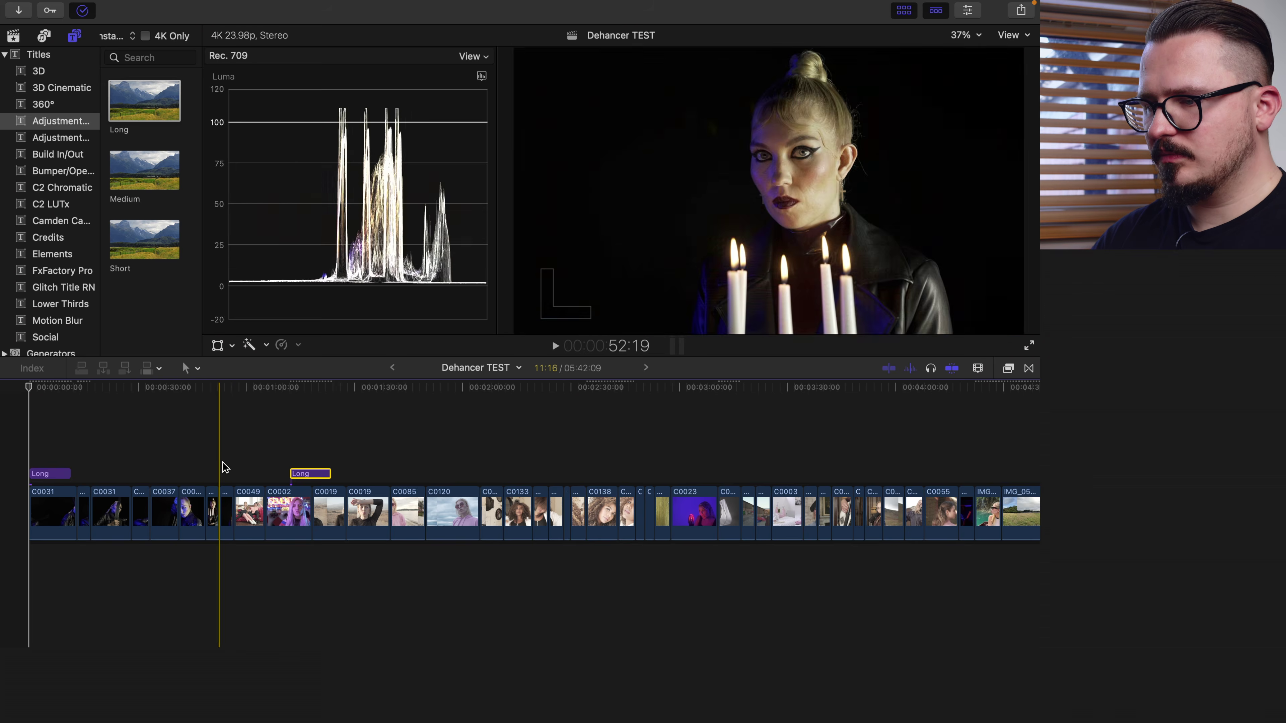
Extend the first adjustment layer over the opening dark studio shots, up to the start of clip C0049
right_click(66, 473)
key(Escape)
drag(68, 473, 232, 475)
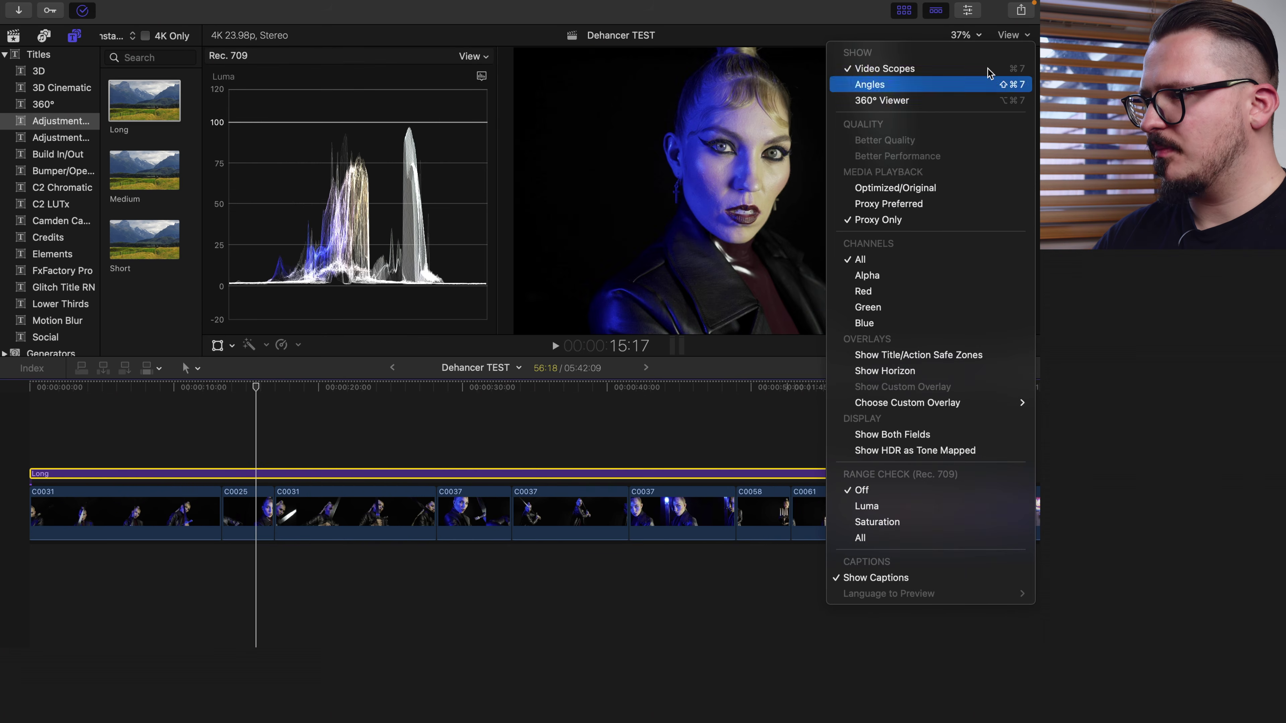
Add Color Curves to the extended adjustment layer and shape the luma curve into a gentle S with slightly lowered shadows and raised highlights
click(912, 44)
key(super+4)
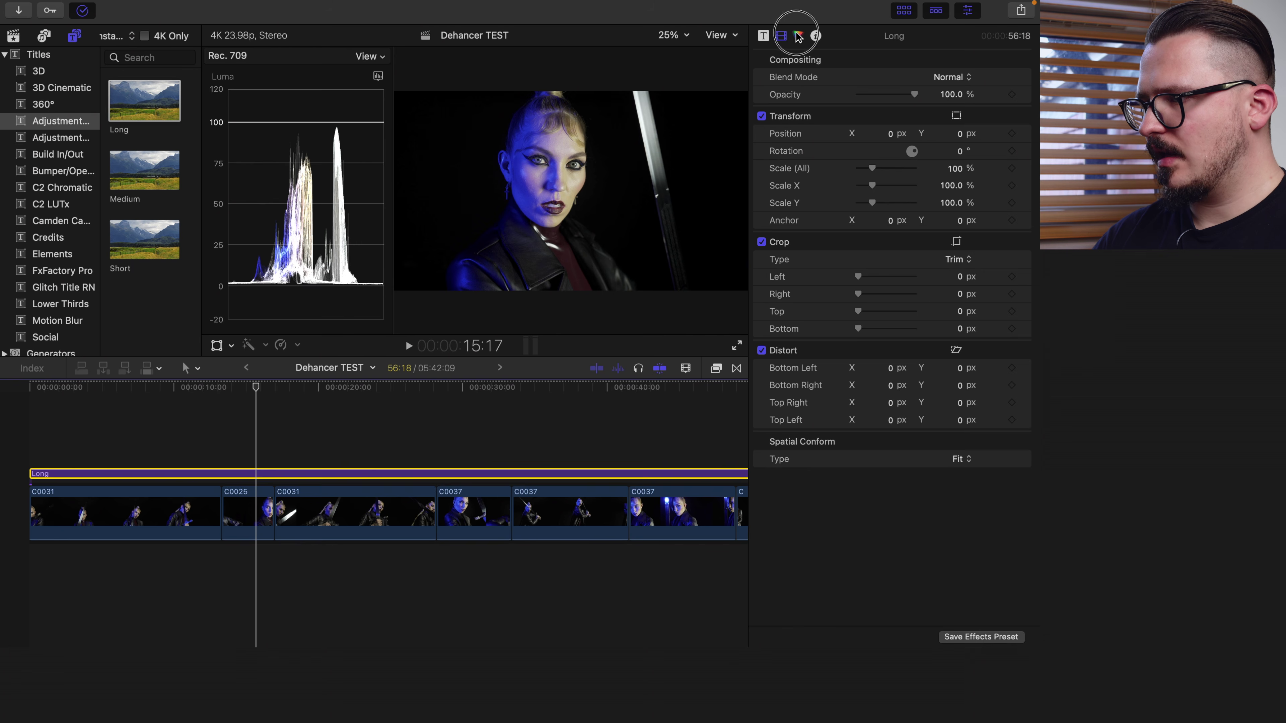
click(797, 34)
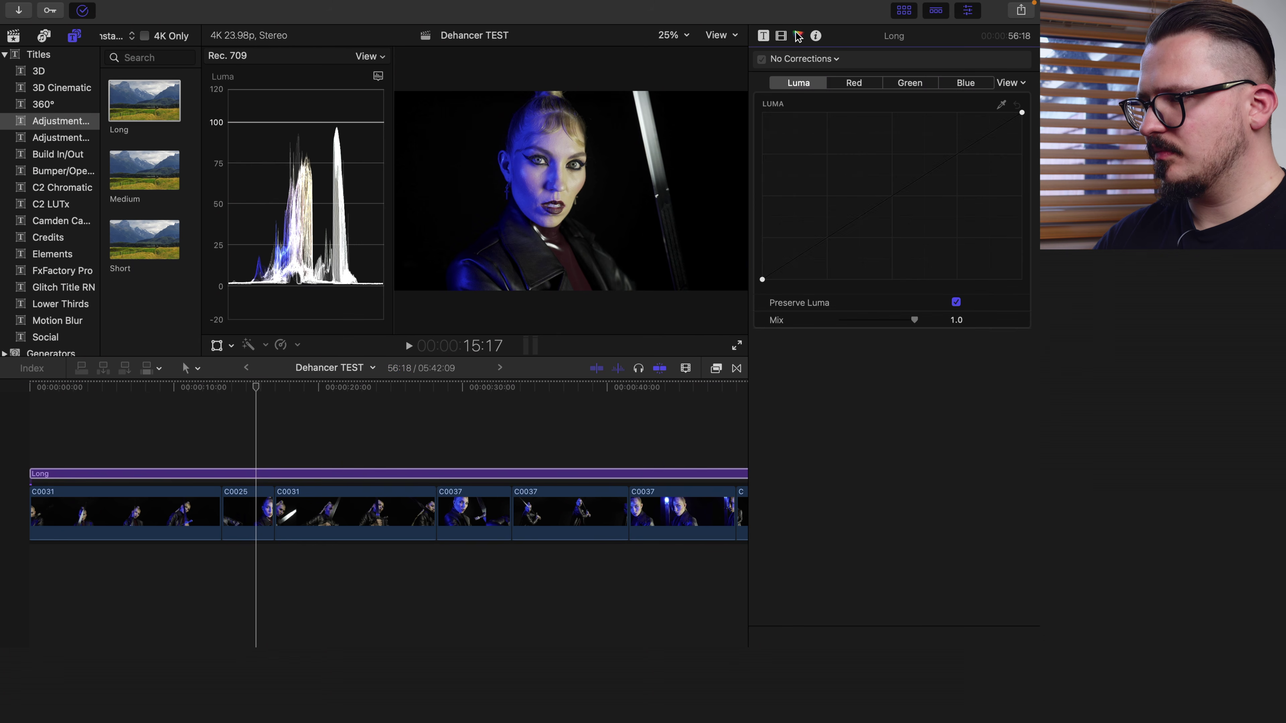
click(891, 197)
drag(830, 239, 833, 247)
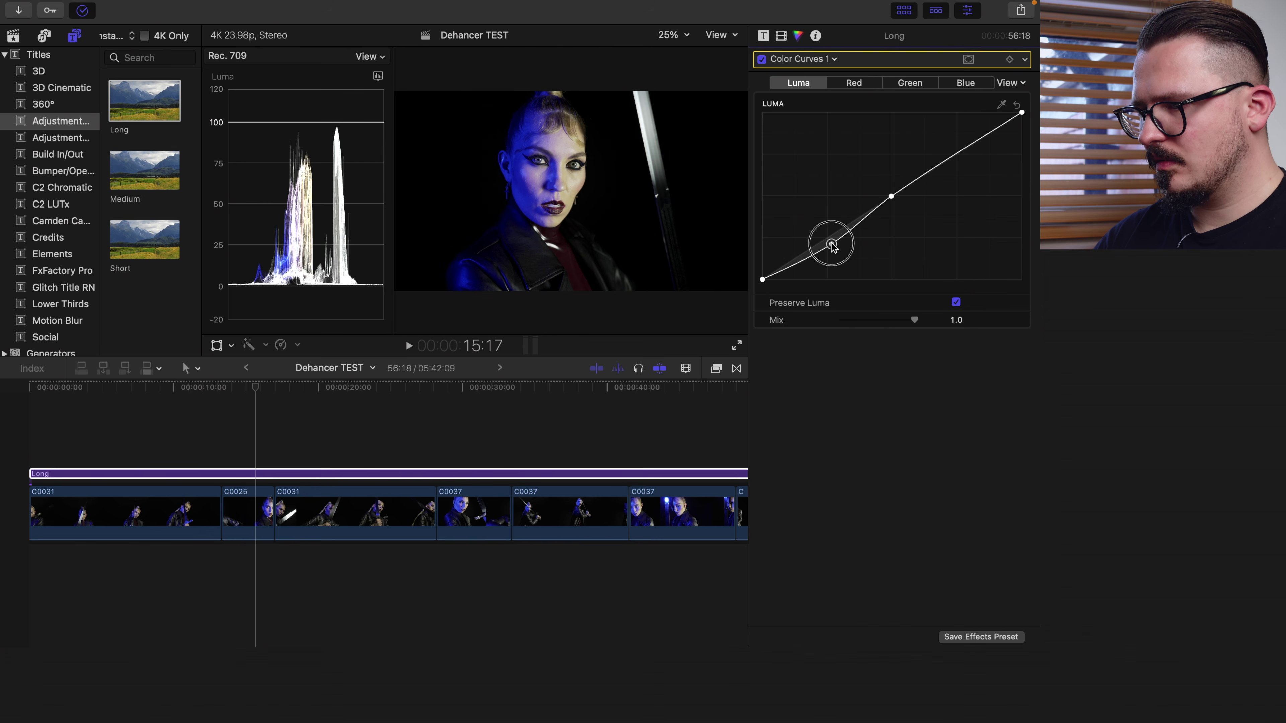
drag(957, 152, 954, 150)
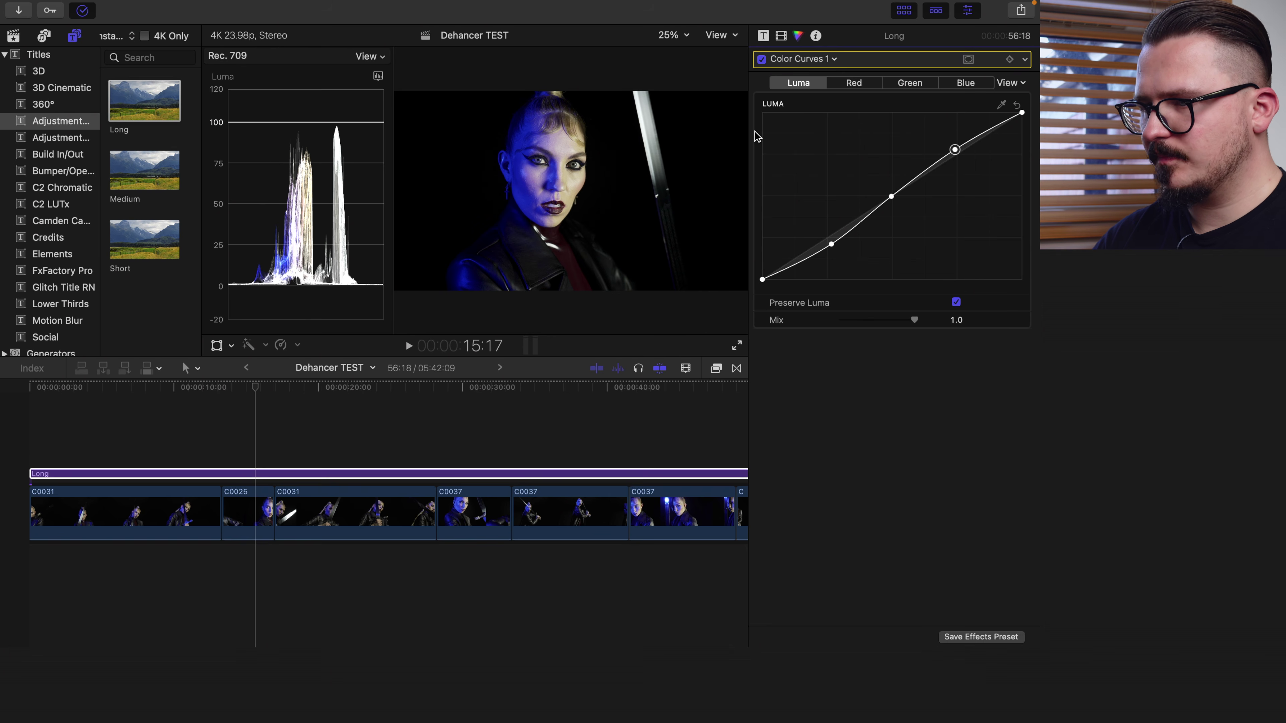
Add a Color Board to the adjustment layer and raise its global saturation to 15%
key(ctrl+super+e)
key(ctrl+super+s)
drag(774, 186, 776, 175)
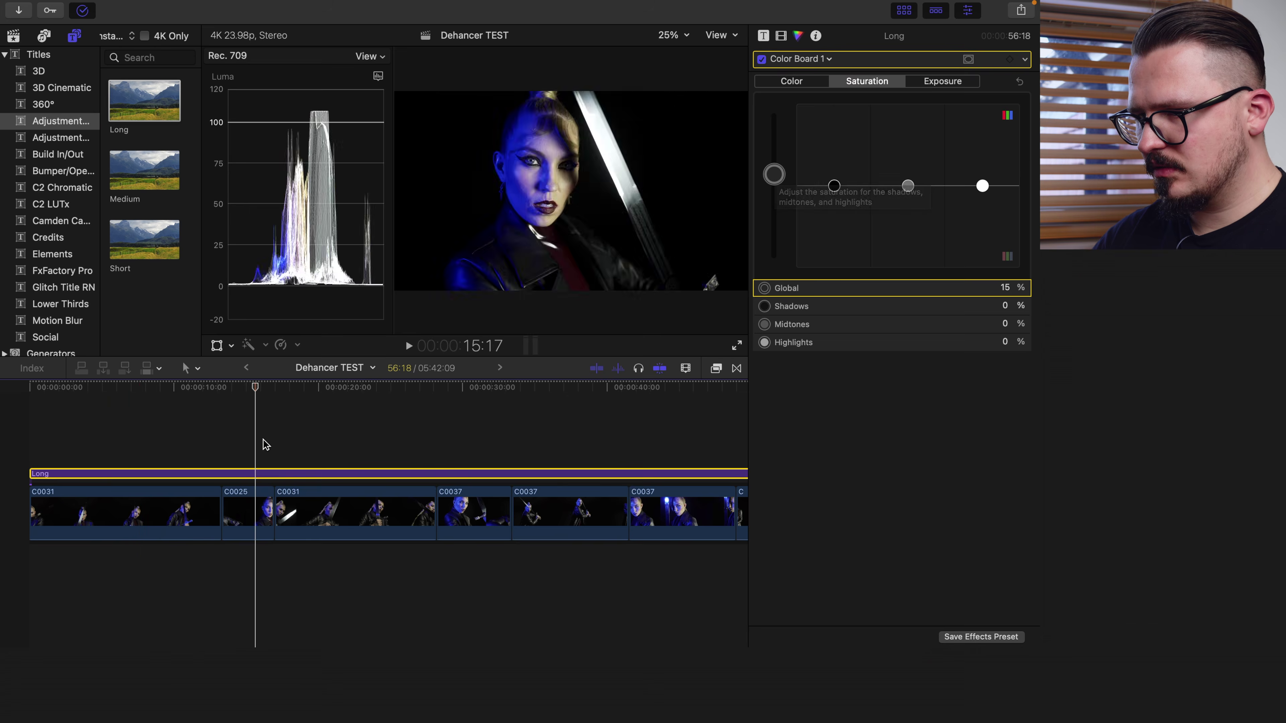
Split the adjustment layer at the clip cuts so the opening shots can be graded separately
scroll(548, 451, right, 5)
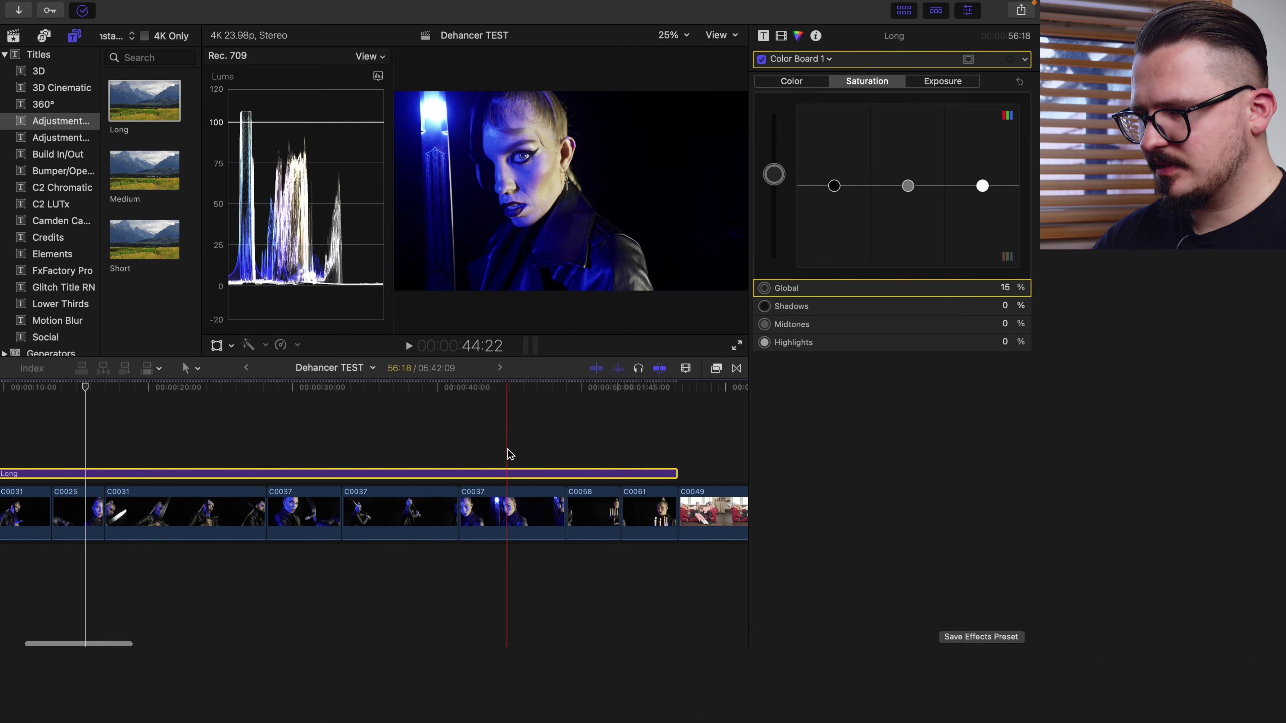
scroll(519, 451, left, 3)
scroll(281, 455, right, 5)
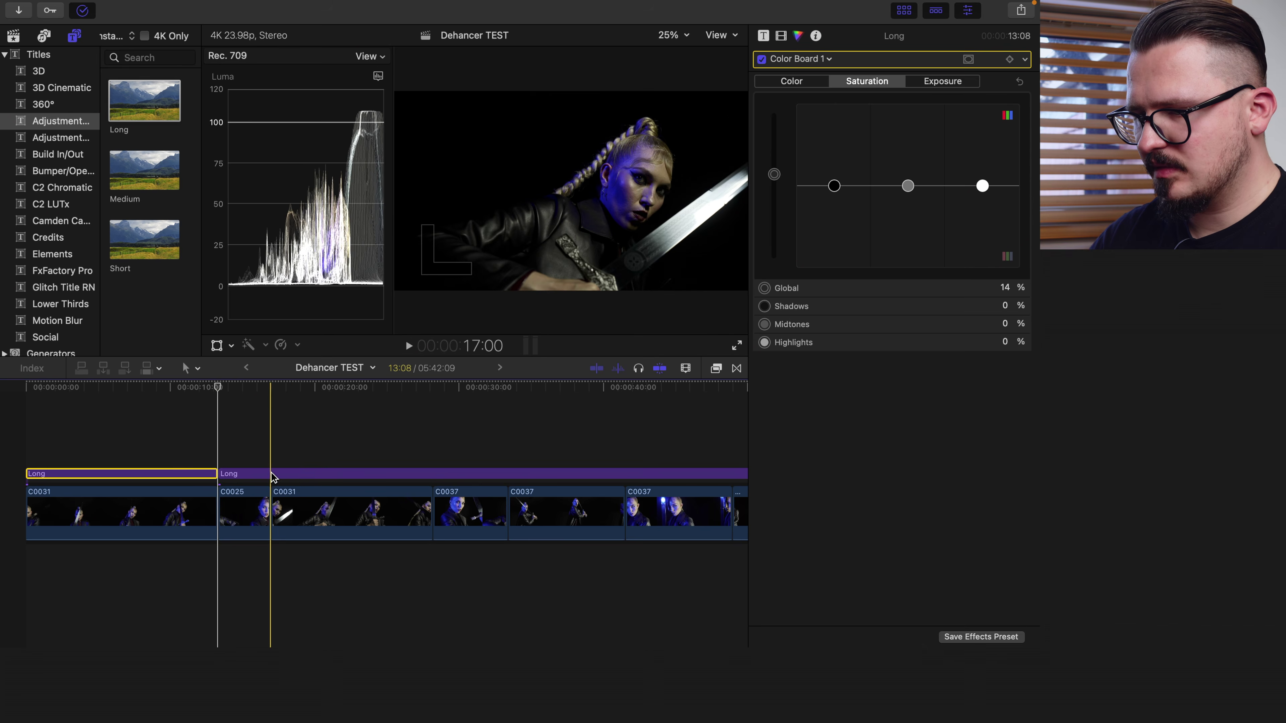
click(269, 456)
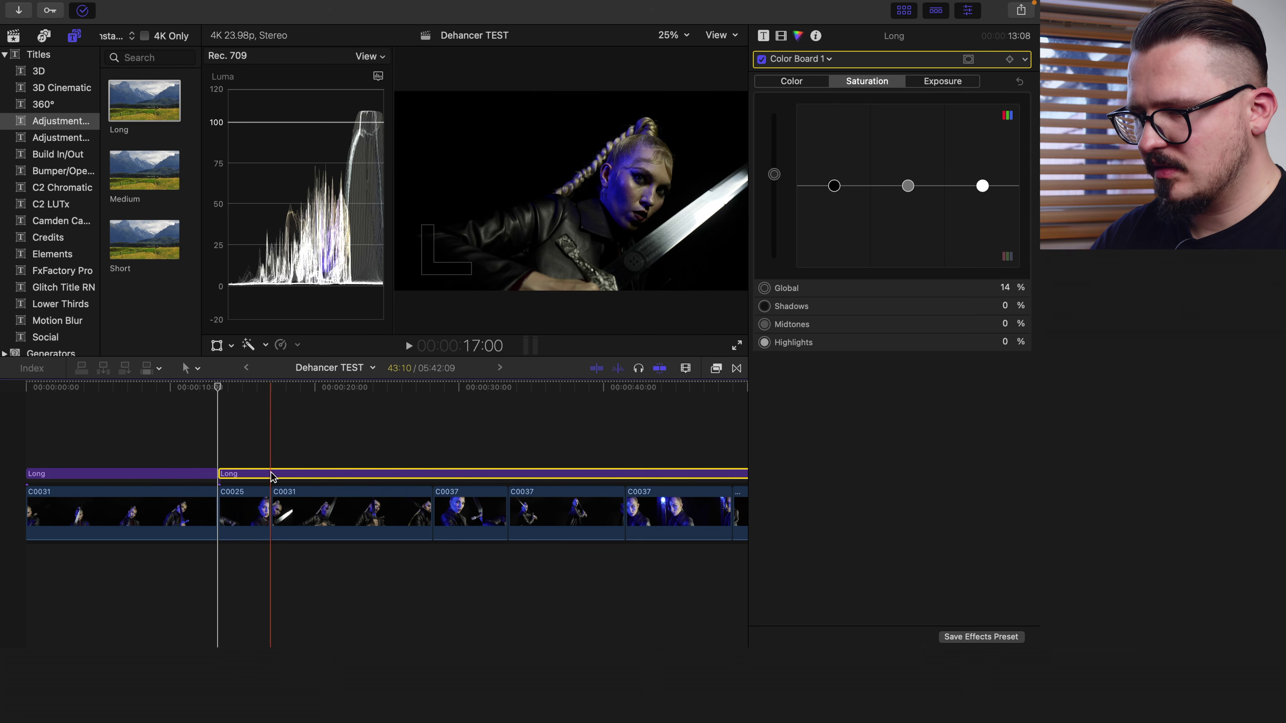
click(273, 474)
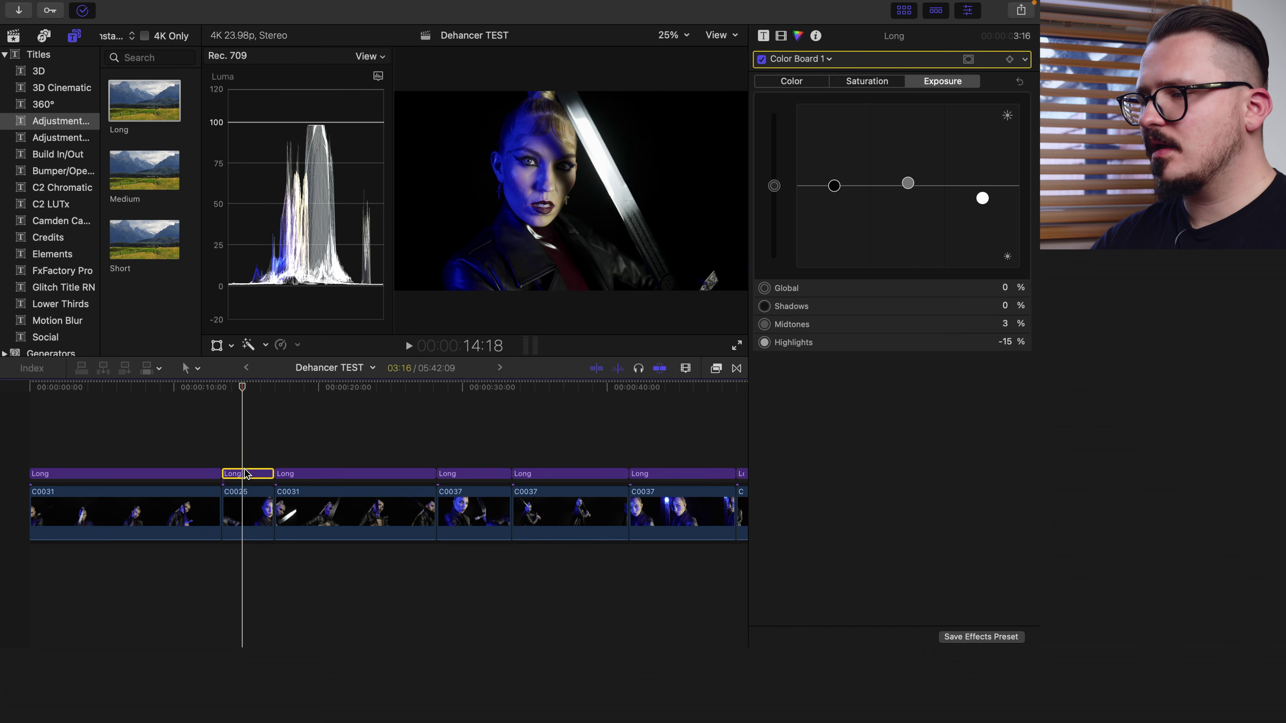
Set the first adjustment section's exposure to 18% in the midtones and 28% in the highlights
click(146, 474)
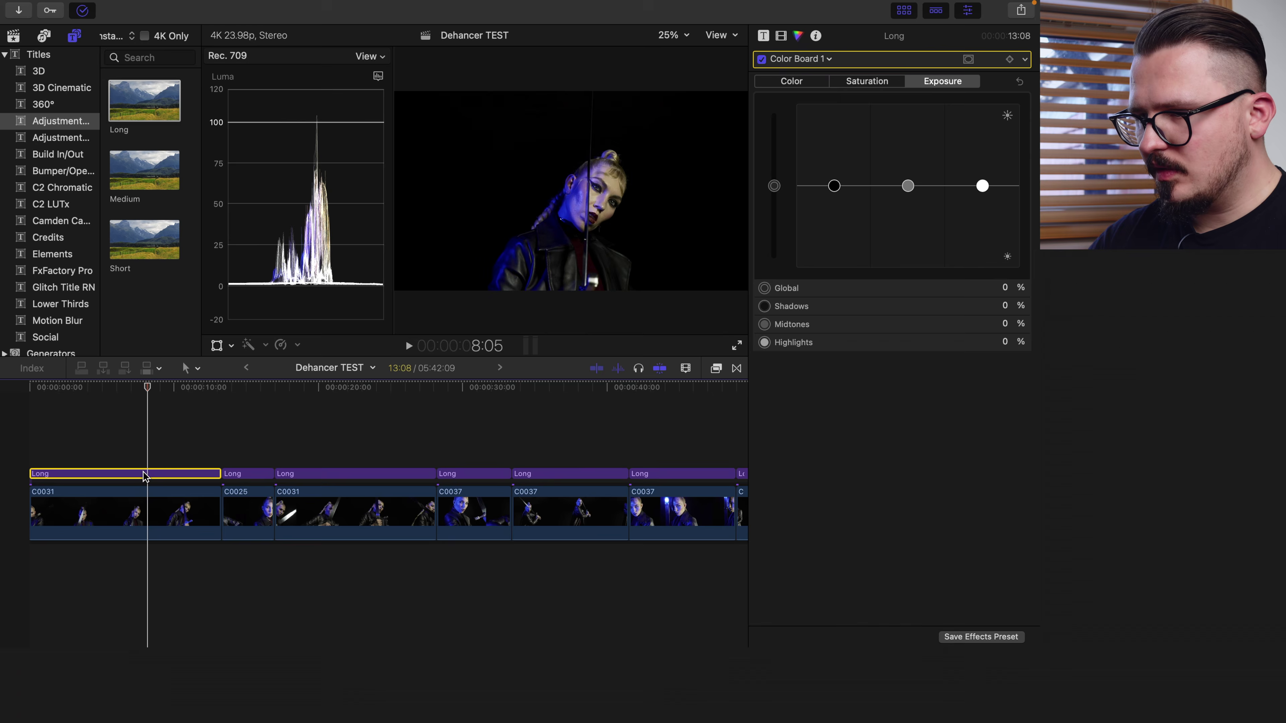
drag(908, 186, 908, 170)
drag(983, 187, 987, 167)
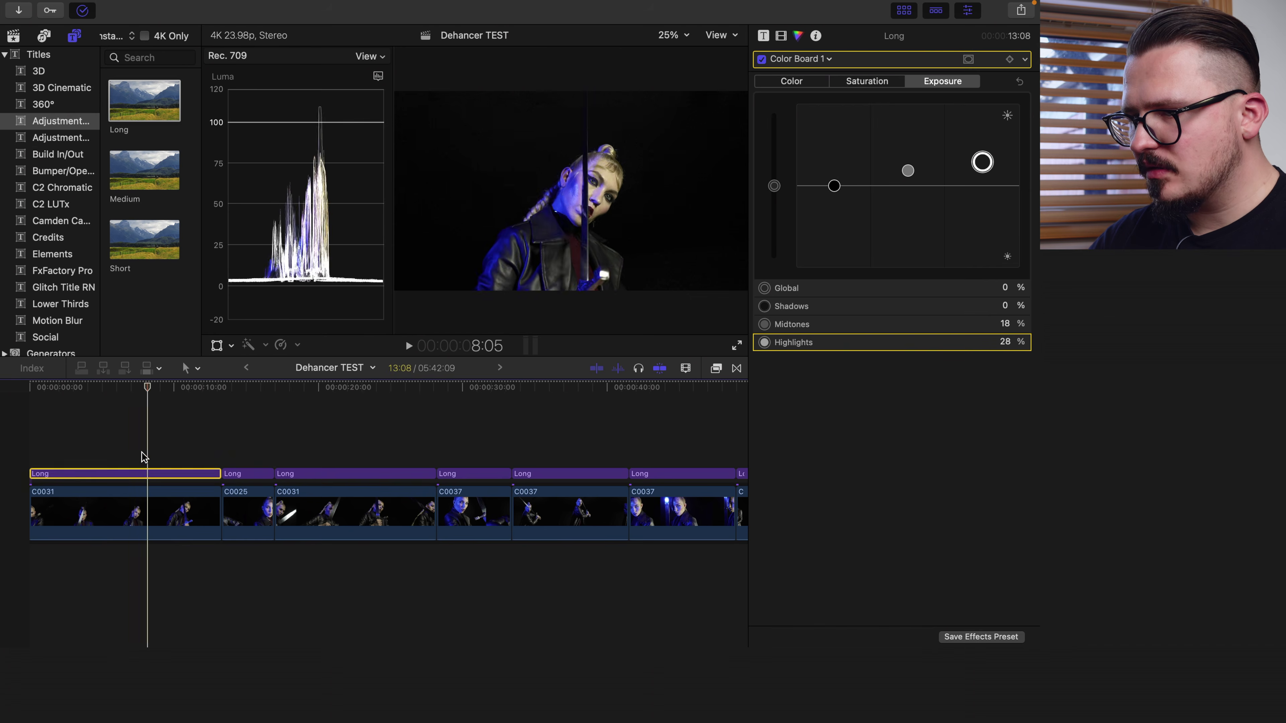
click(322, 476)
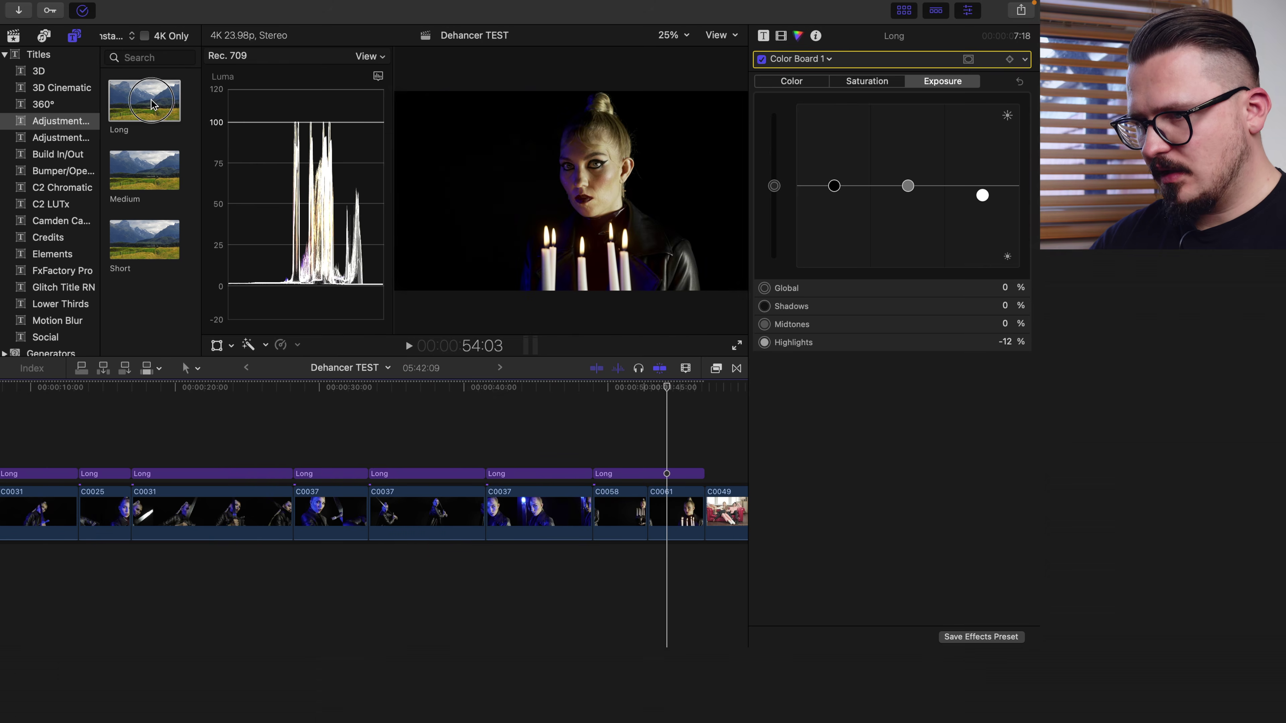
Add another Long adjustment layer beneath the split sections and stretch it to the end of clip C0061
drag(151, 104, 628, 473)
drag(439, 499, 629, 474)
scroll(632, 478, right, 10)
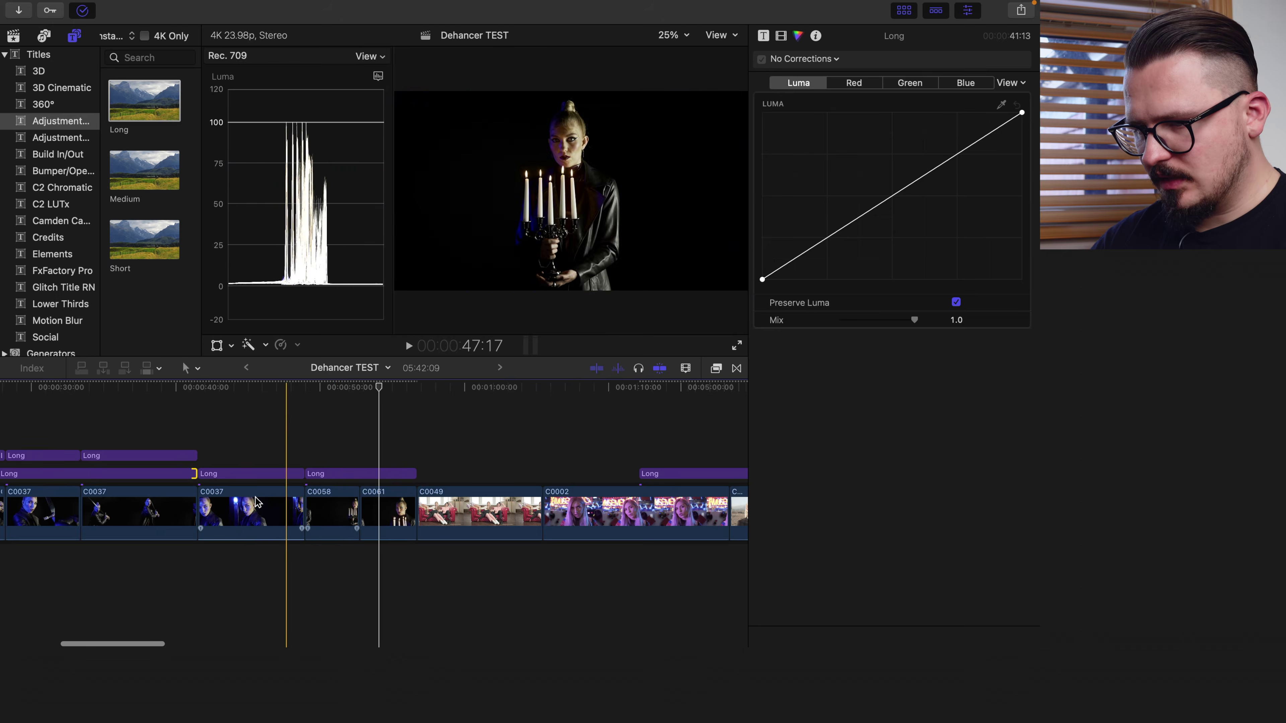
click(336, 484)
drag(336, 484, 417, 478)
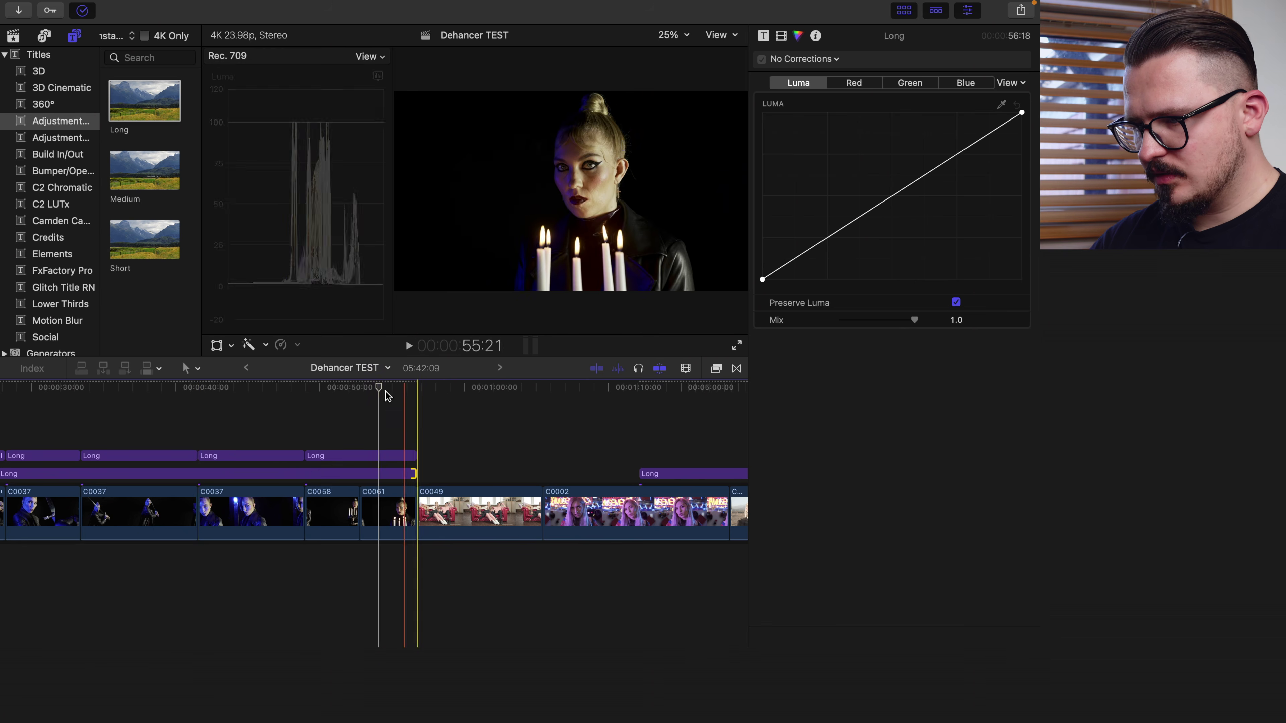
Apply Balance Color to the full-length adjustment layer beneath the split sections, with the playhead on the close candle shot
click(385, 391)
click(389, 474)
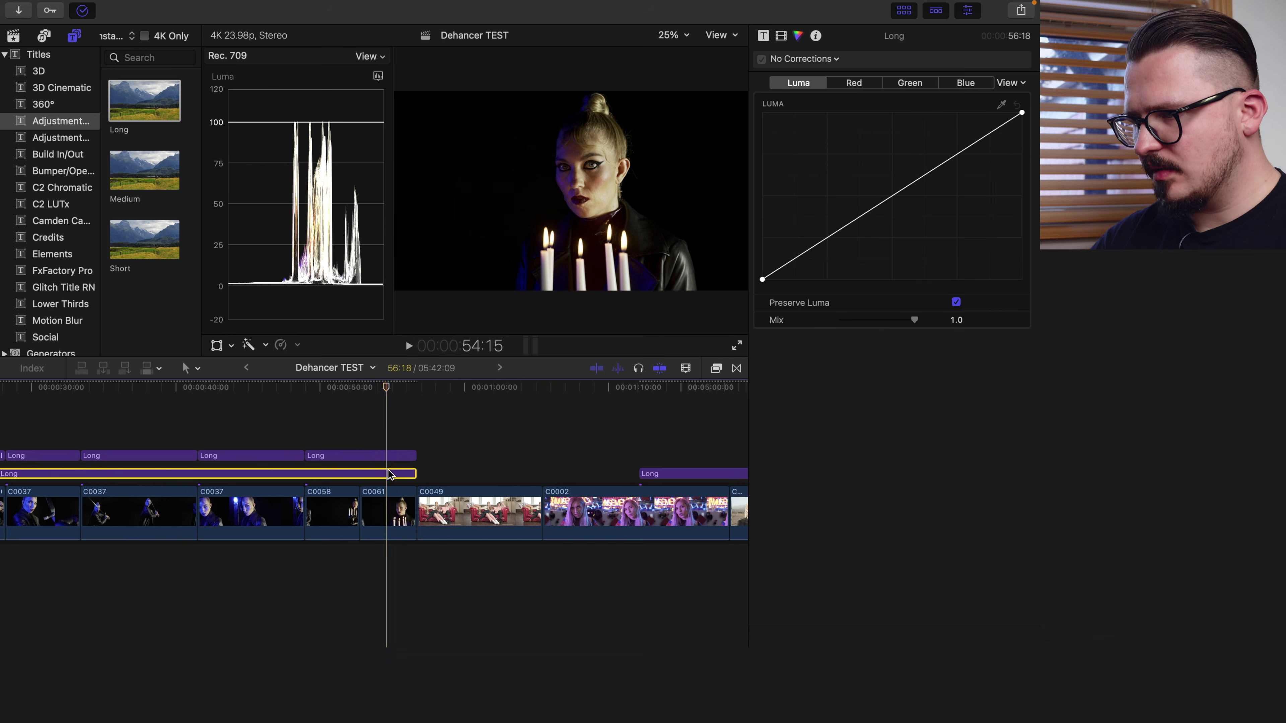
click(298, 6)
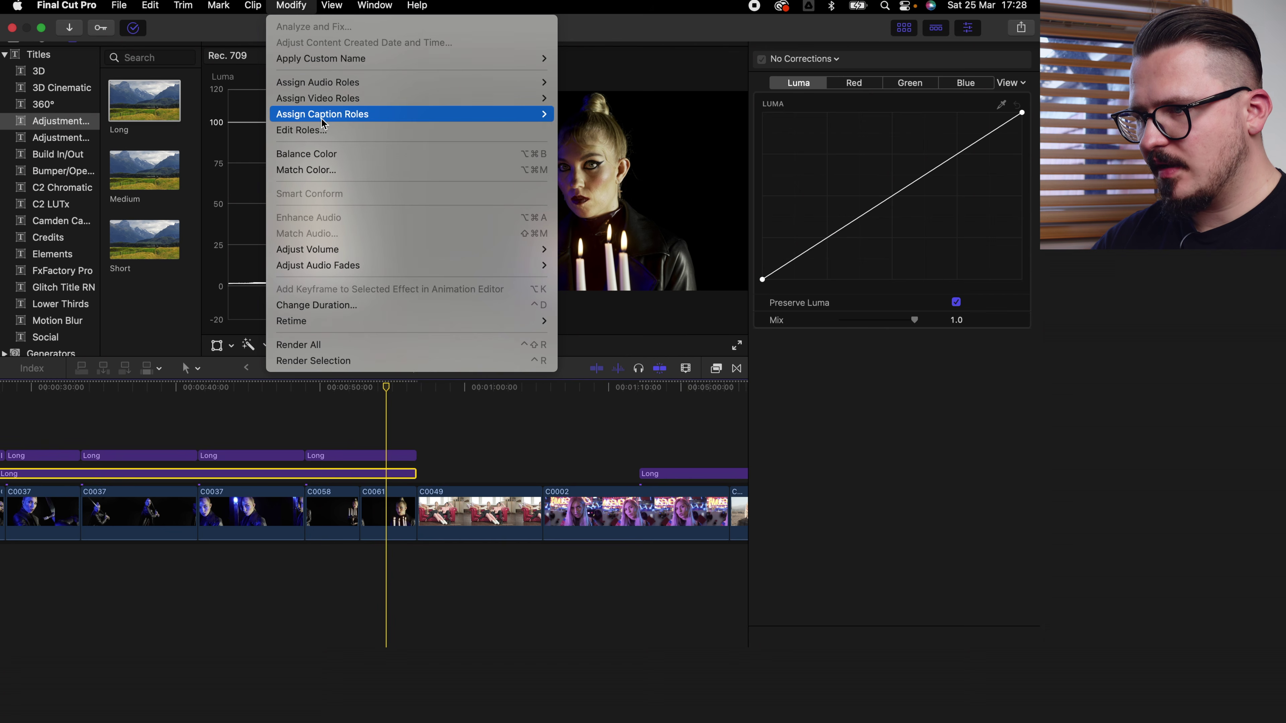
click(342, 152)
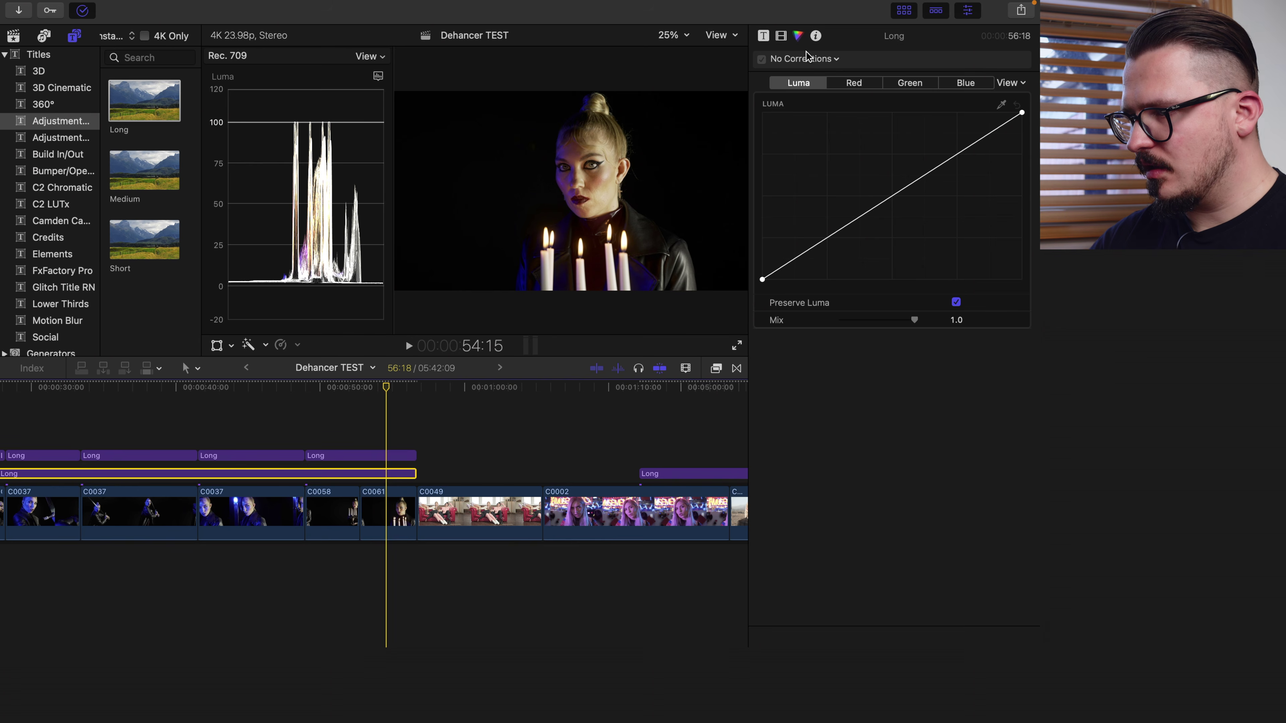
Set the Balance Color method to White Balance and sample a white candle in the image
click(780, 35)
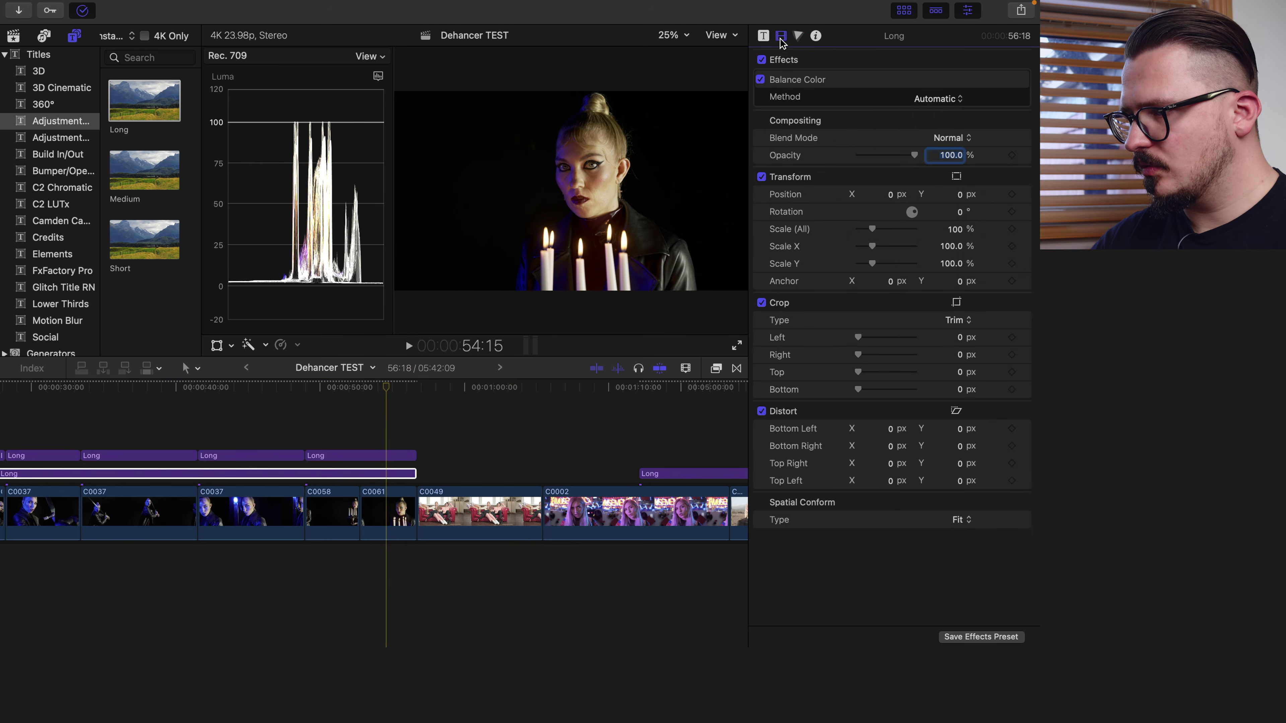
click(927, 99)
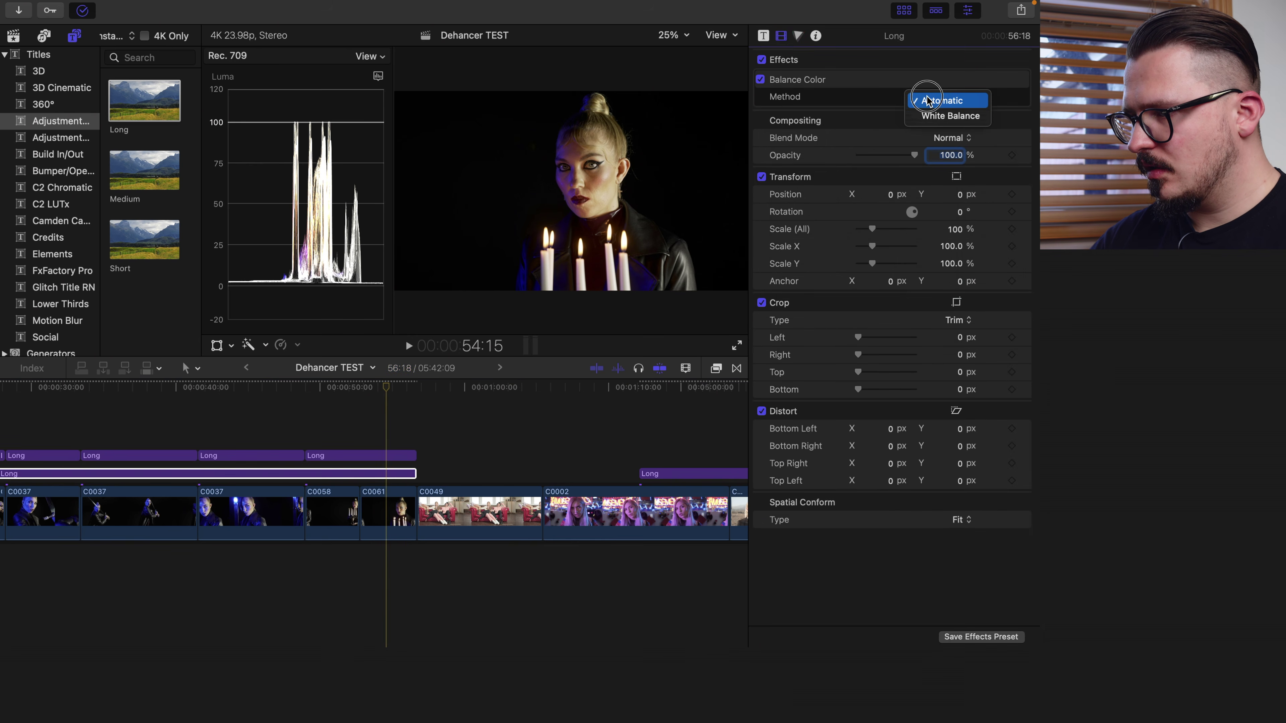
click(930, 115)
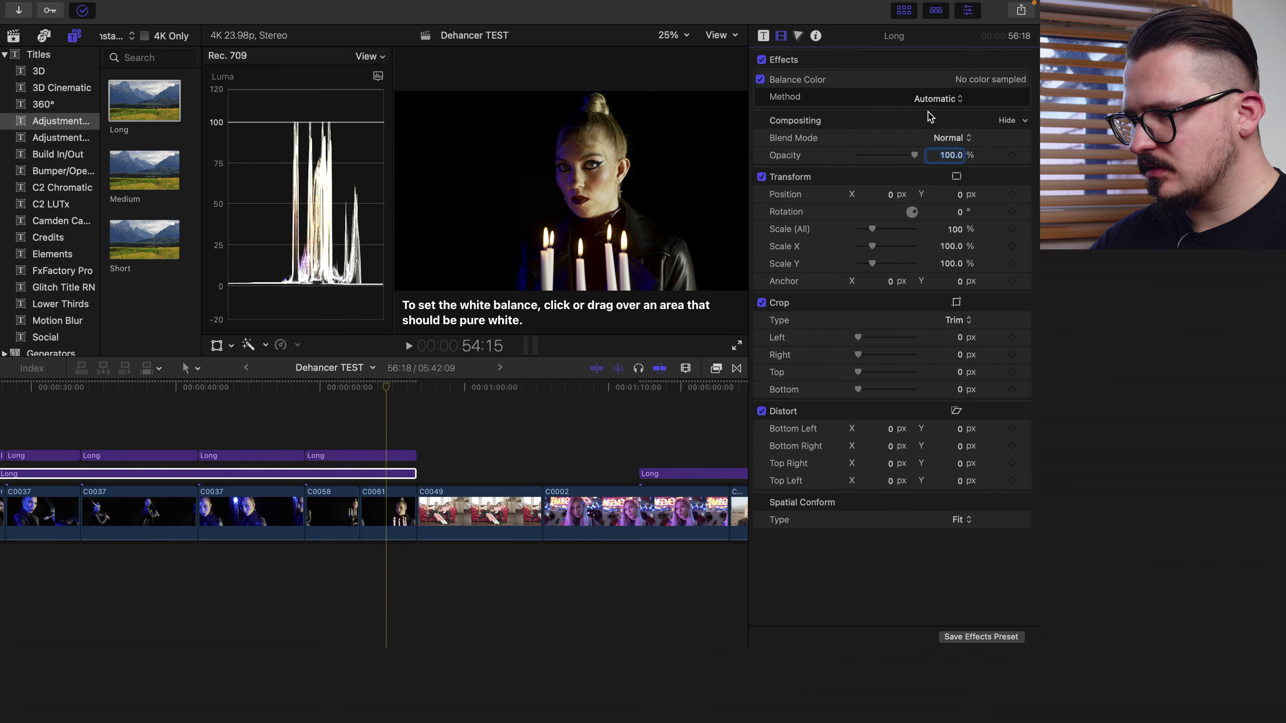
click(612, 252)
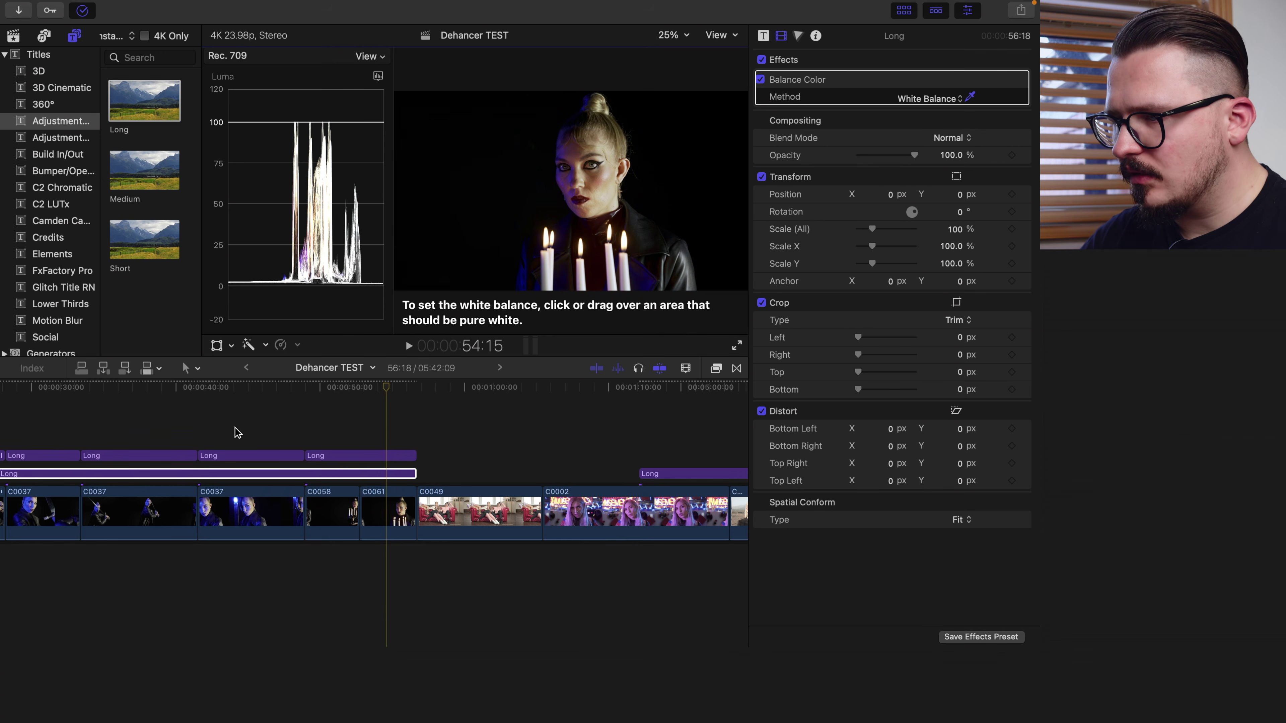
Add a third Long adjustment layer above the others across the opening shots and apply Dehancer Pro to it
click(303, 408)
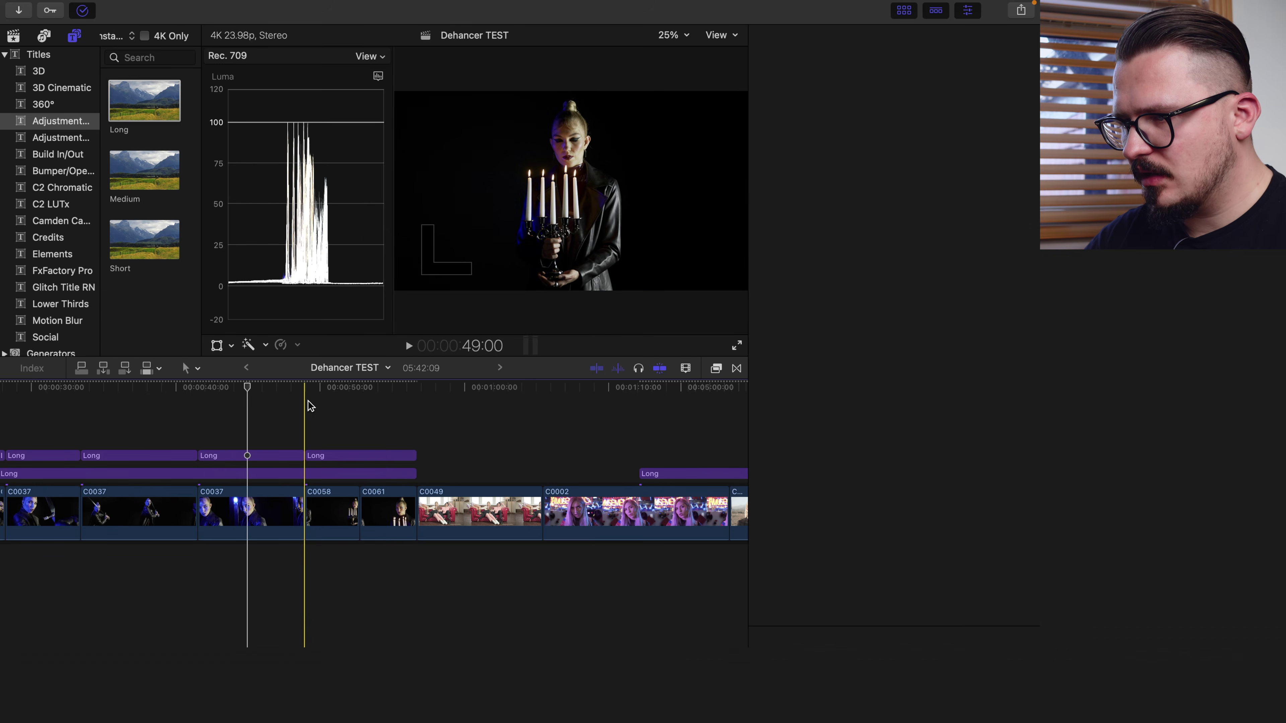
click(2, 458)
key(super+minus)
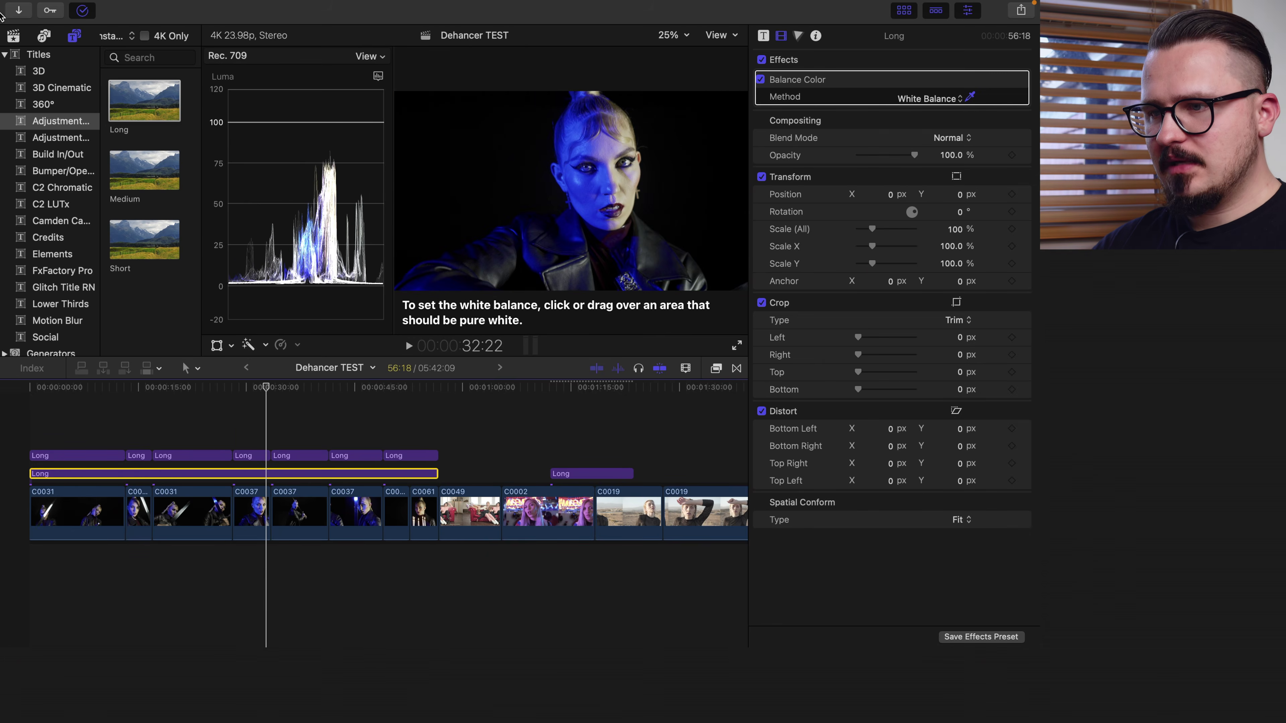
drag(144, 100, 442, 420)
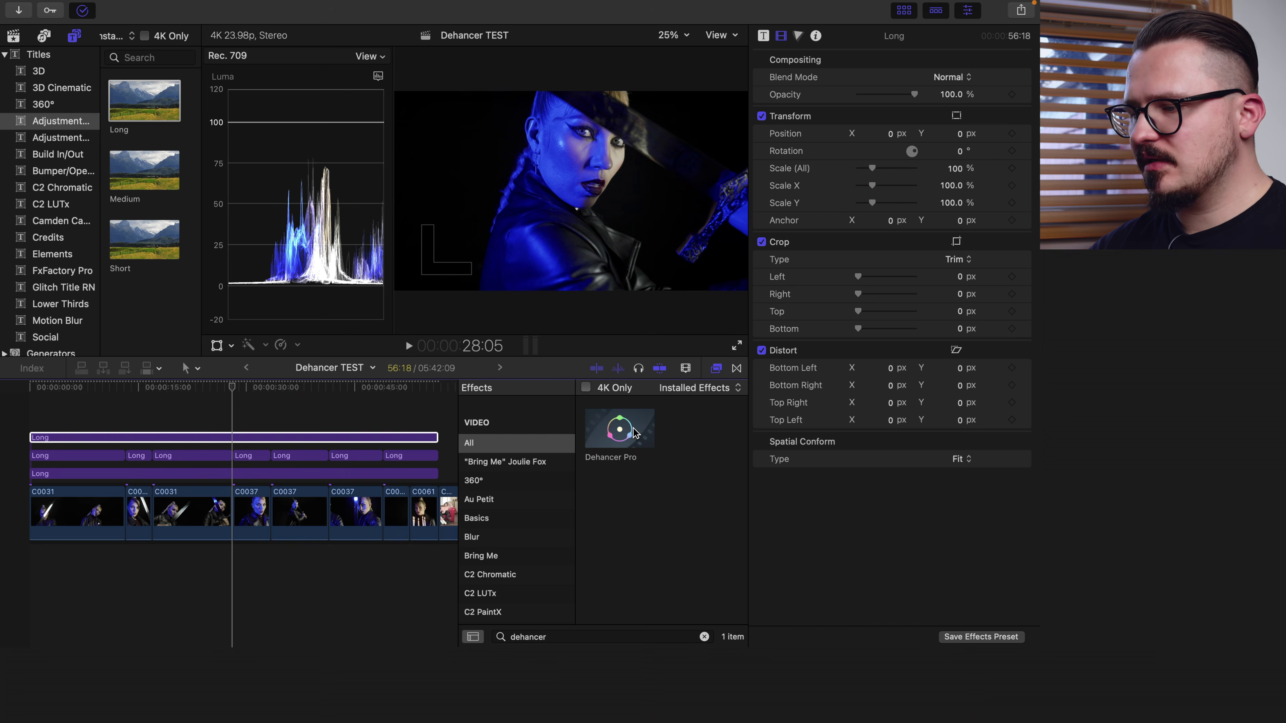
drag(634, 432, 290, 434)
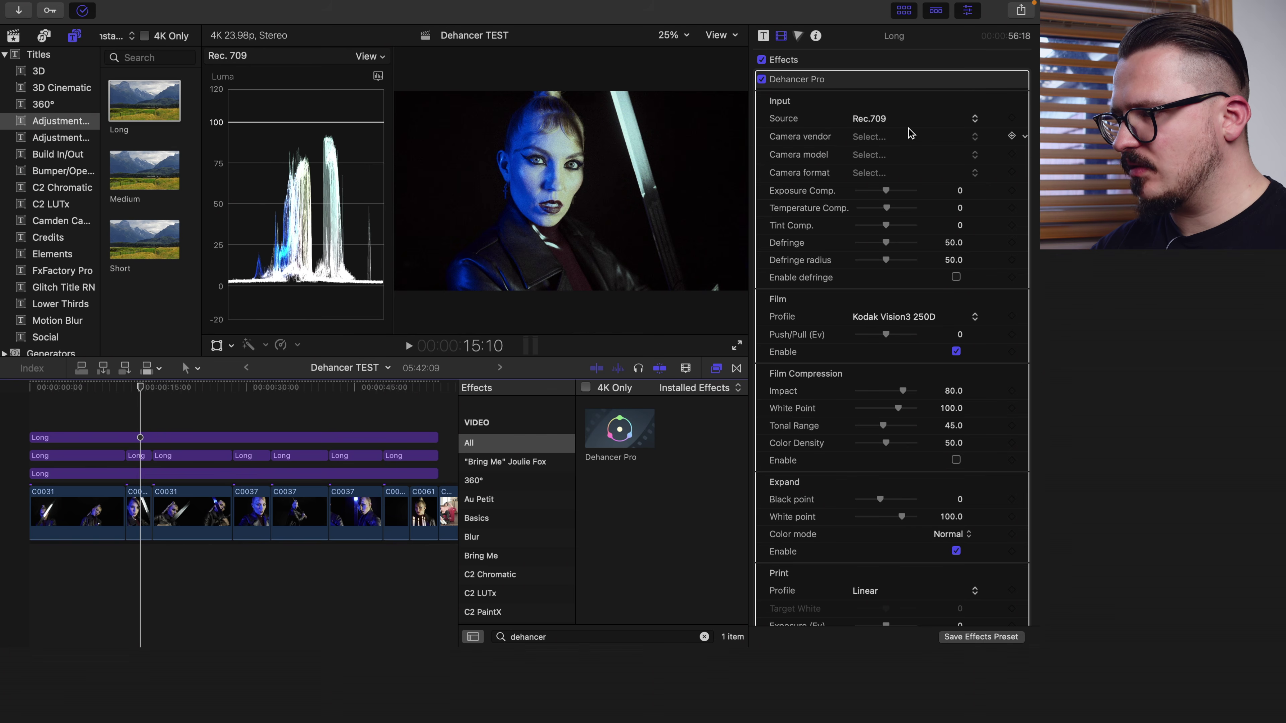
Try the Dehancer film profiles Agfa Agfacolor Portrait XPS 160, Agfa Agfacolor XRS 200 (Exp. 1991) and Agfa Scala 200x
scroll(908, 133, down, 5)
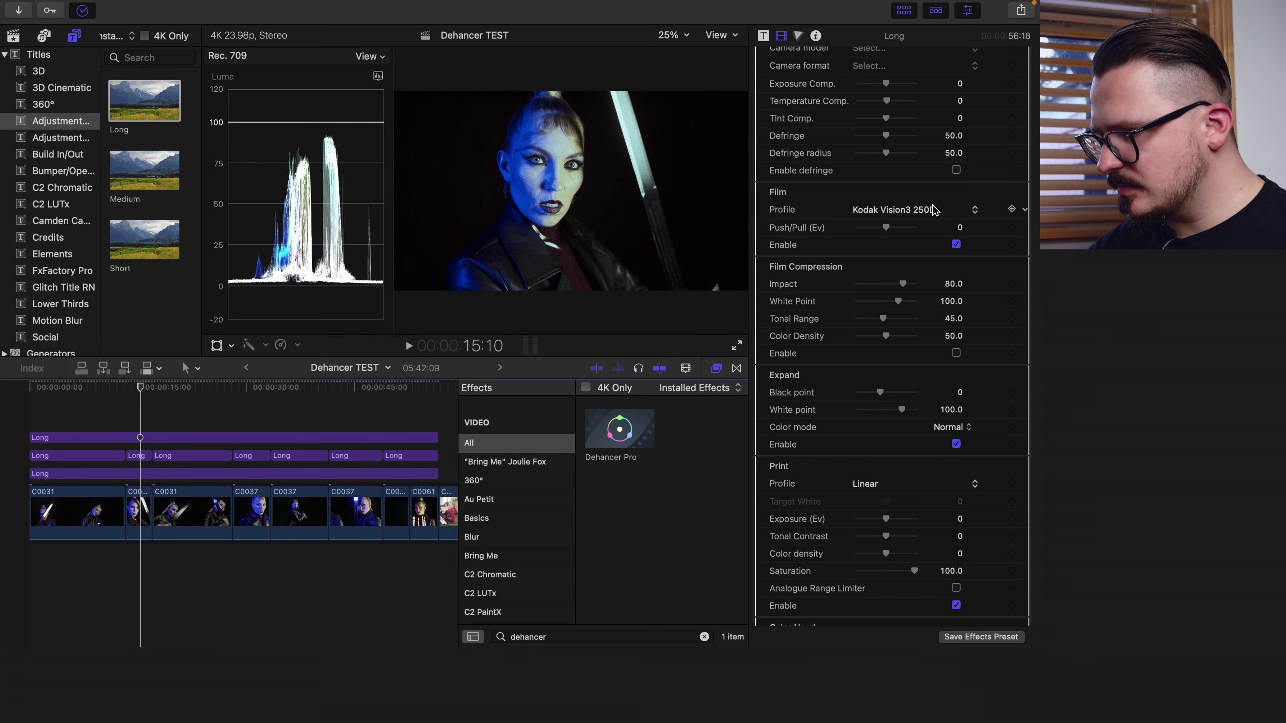
click(933, 210)
click(909, 231)
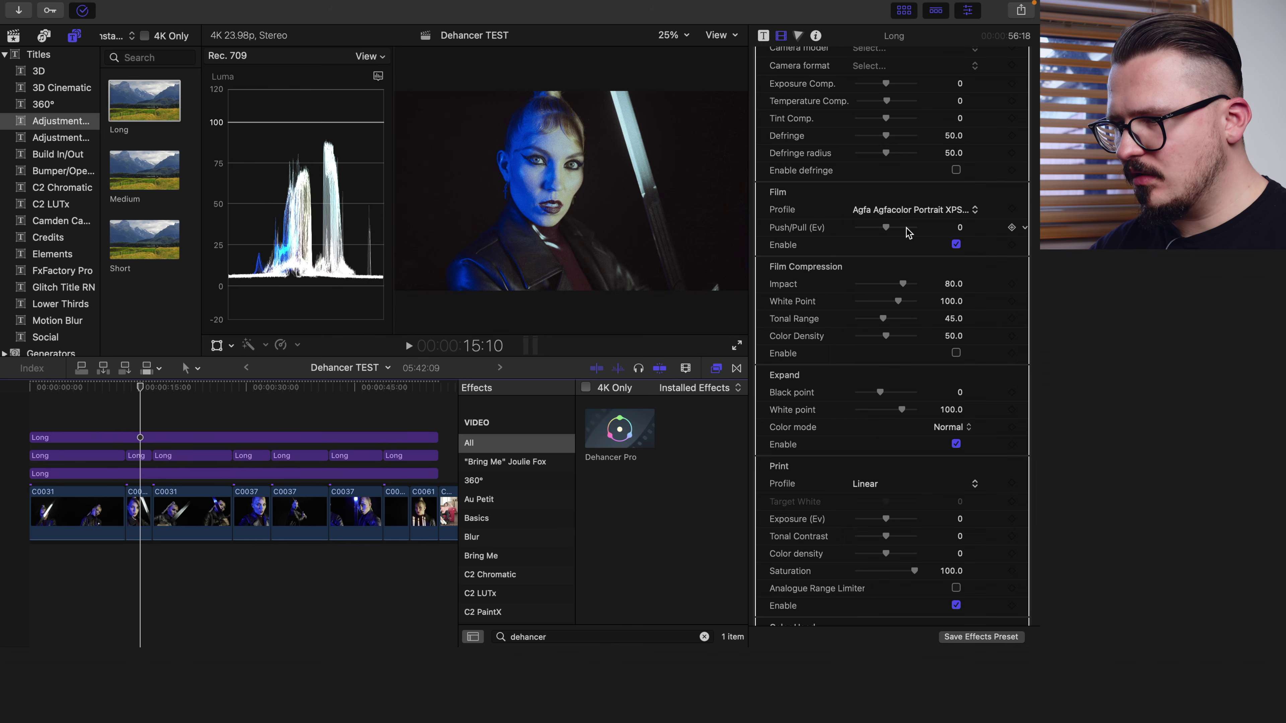
click(909, 213)
click(906, 233)
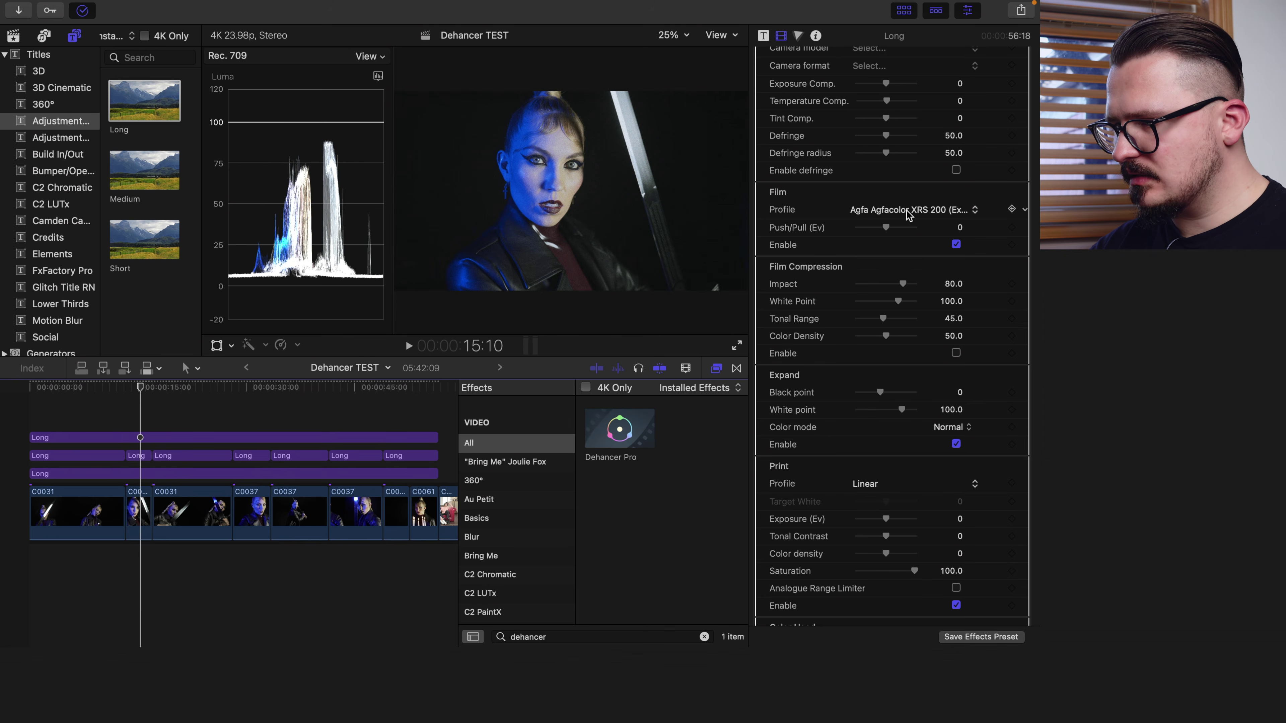
scroll(909, 215, down, 1)
click(909, 202)
click(904, 229)
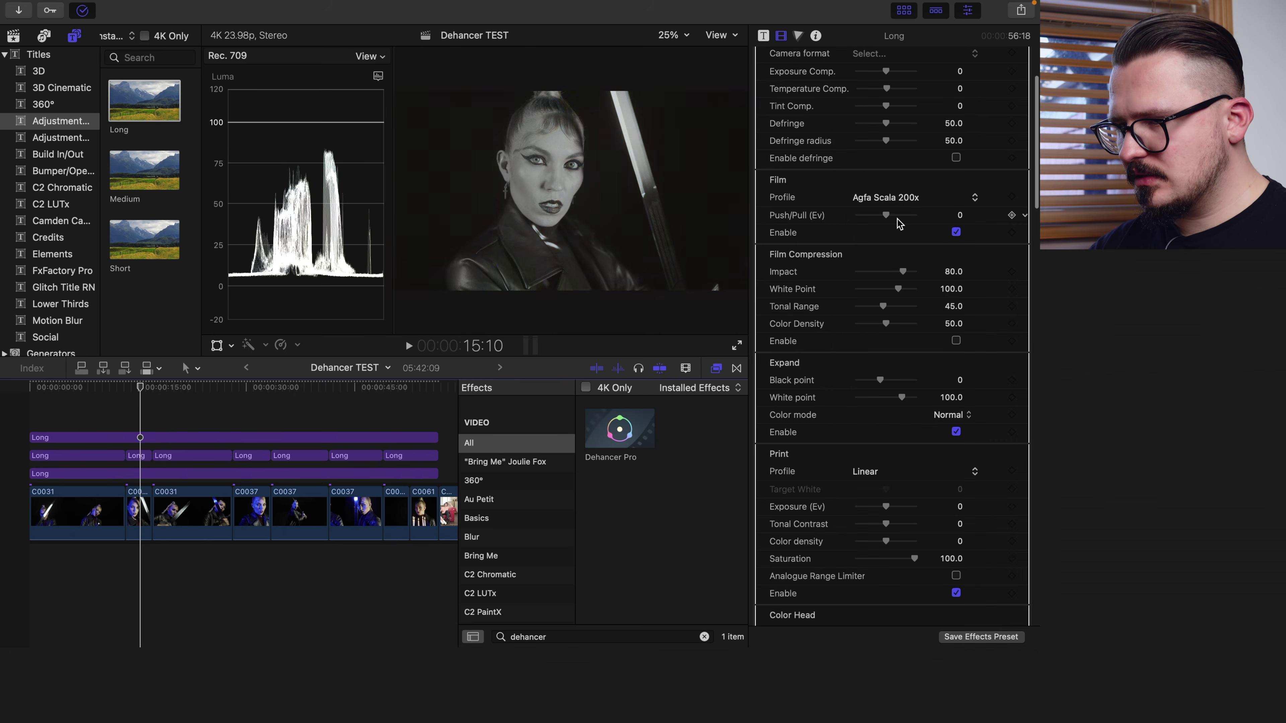
Audition further film profiles, including Ambrotype, Astrum Color Negative 125 and Cinestill 50D, and select Fuji Reala 500D (Exp.2013)
click(906, 200)
click(904, 213)
click(899, 200)
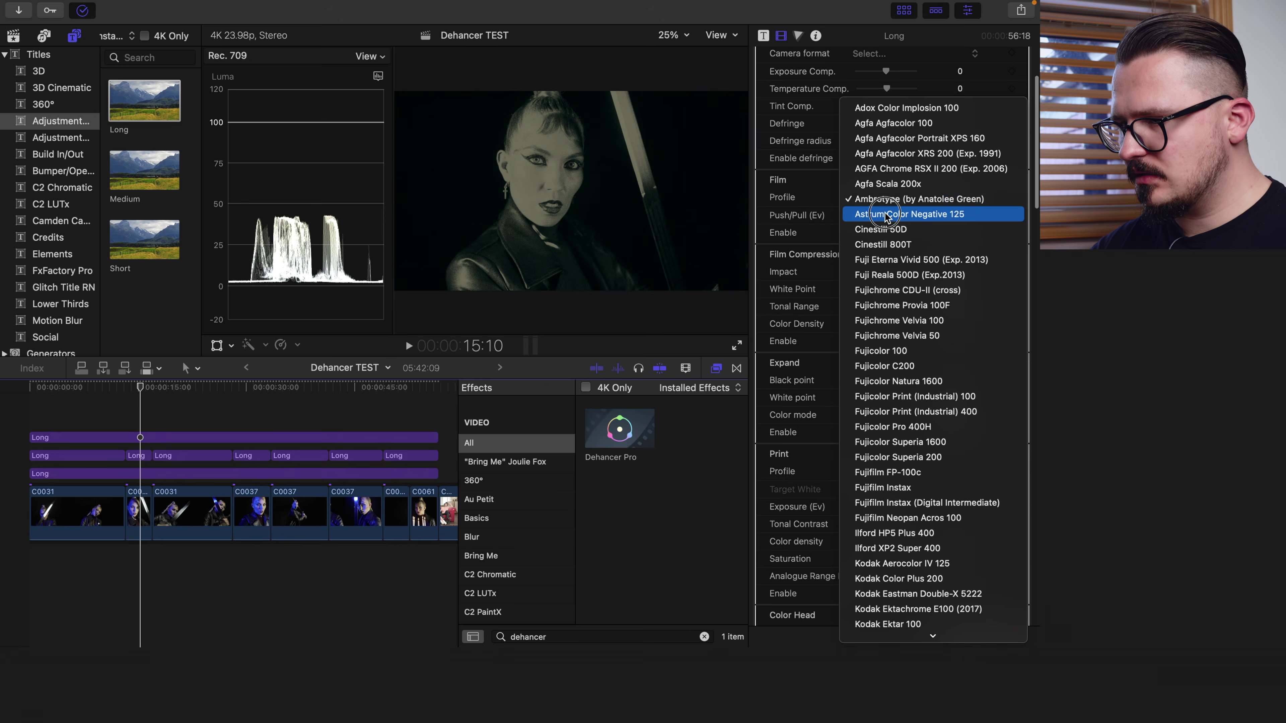
click(896, 214)
click(894, 201)
click(894, 215)
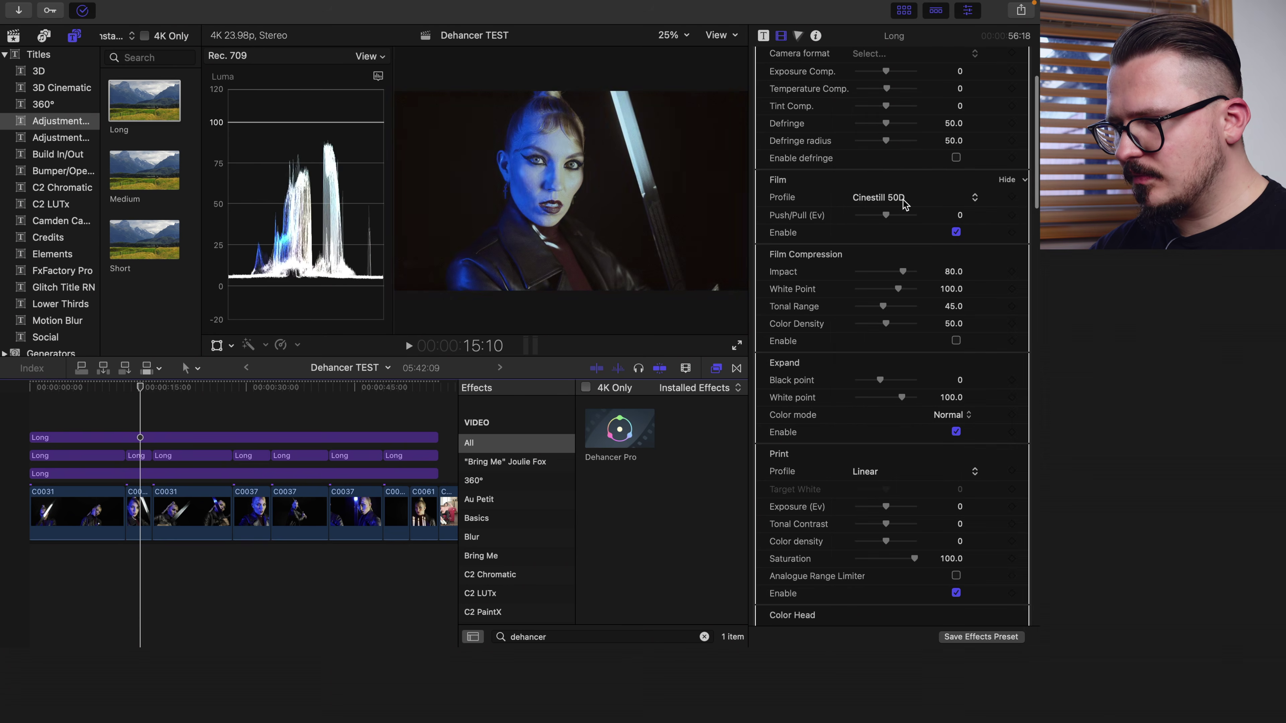
click(898, 200)
click(898, 215)
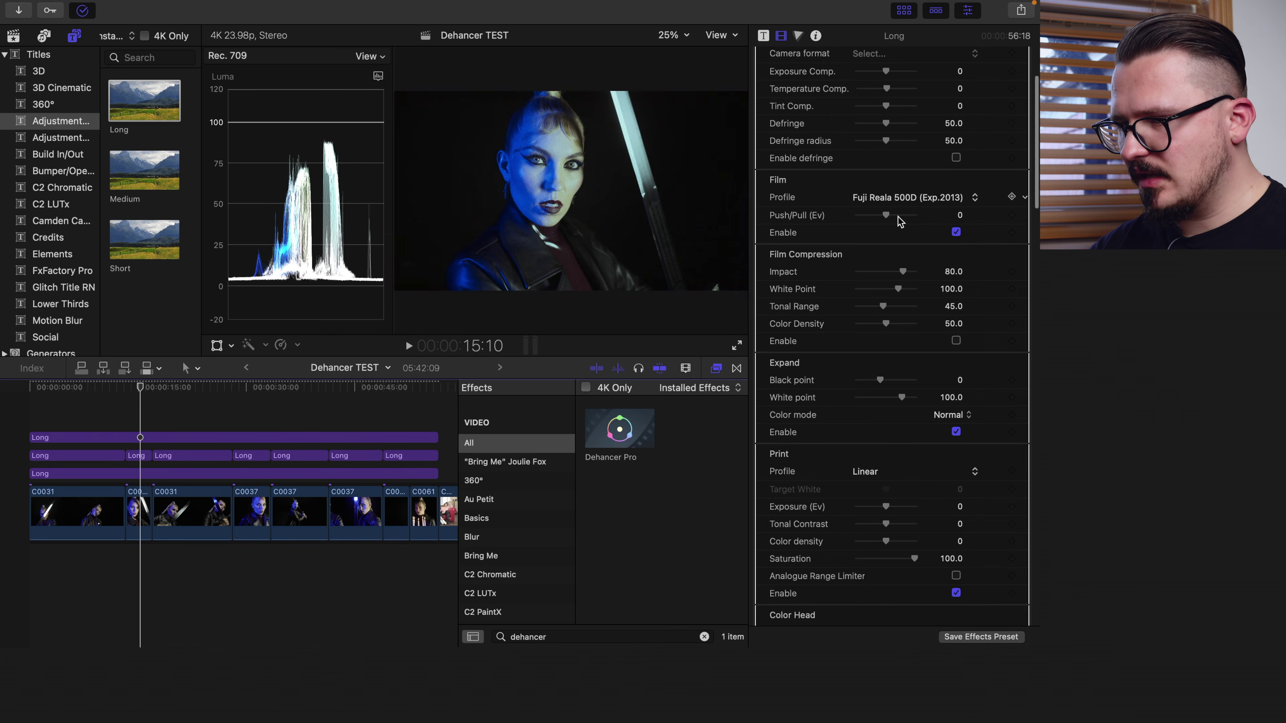
Try the film profiles Fujichrome CDU-II (cross), Fujichrome Provia 100F and Fujicolor 100 on the top adjustment layer
click(898, 198)
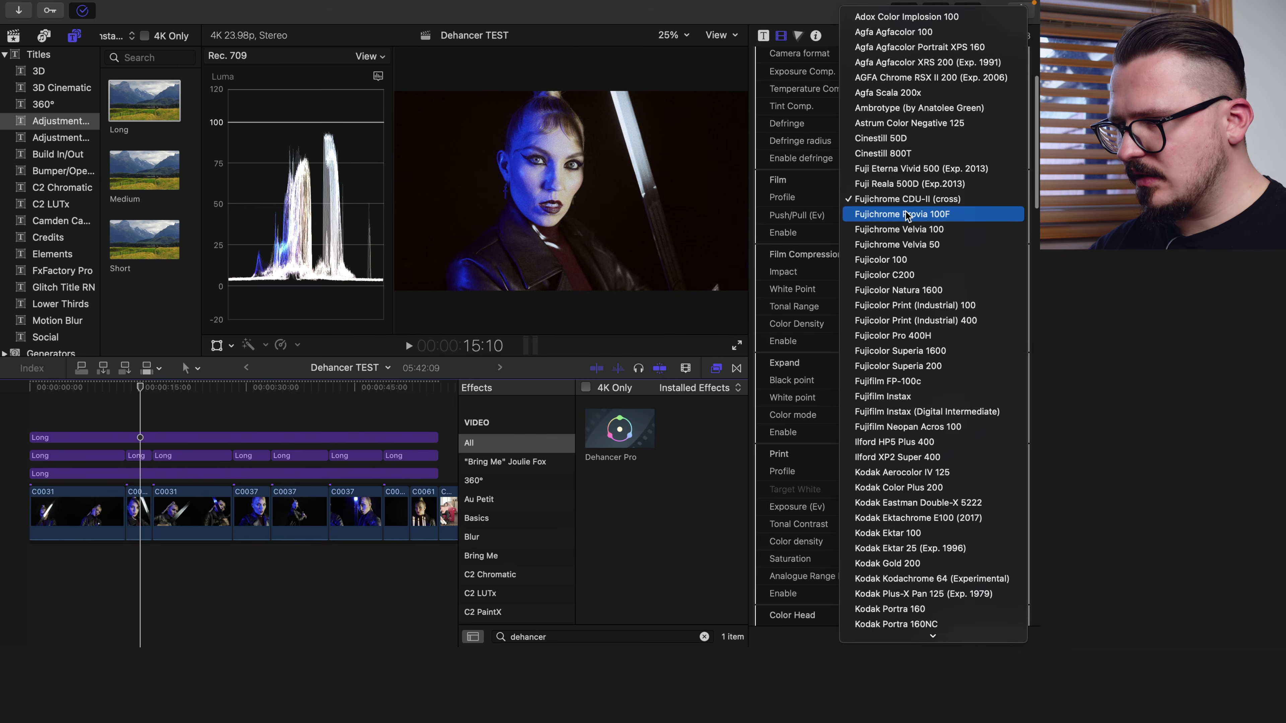
click(905, 213)
click(901, 198)
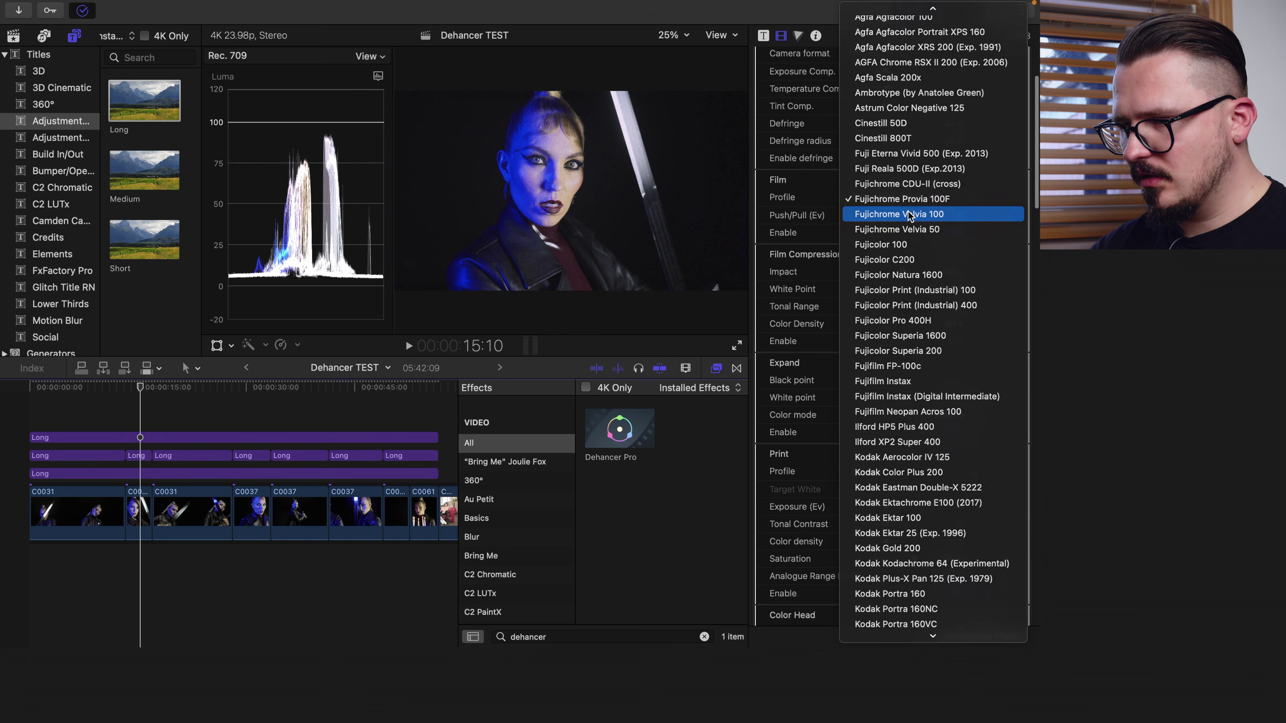
scroll(909, 217, down, 2)
click(904, 206)
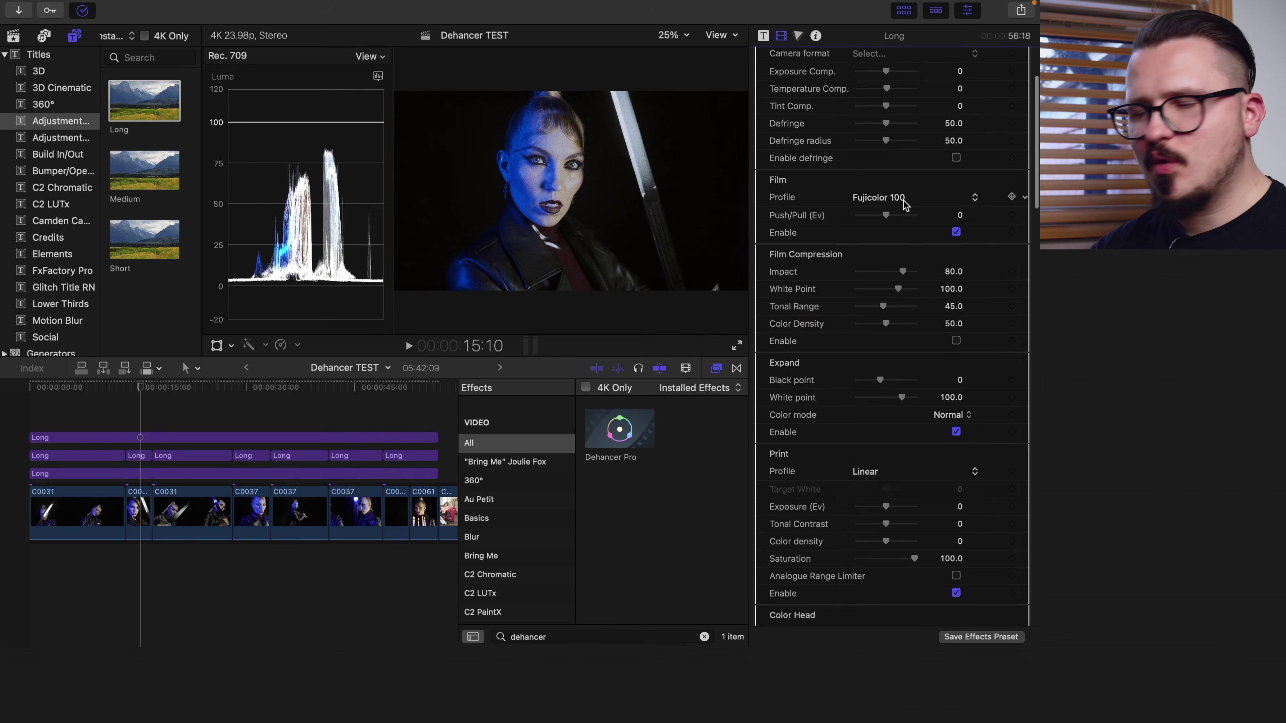
Try the film profiles Fujicolor C200, Fujicolor Pro 400H and Fujicolor Superia 200
click(904, 205)
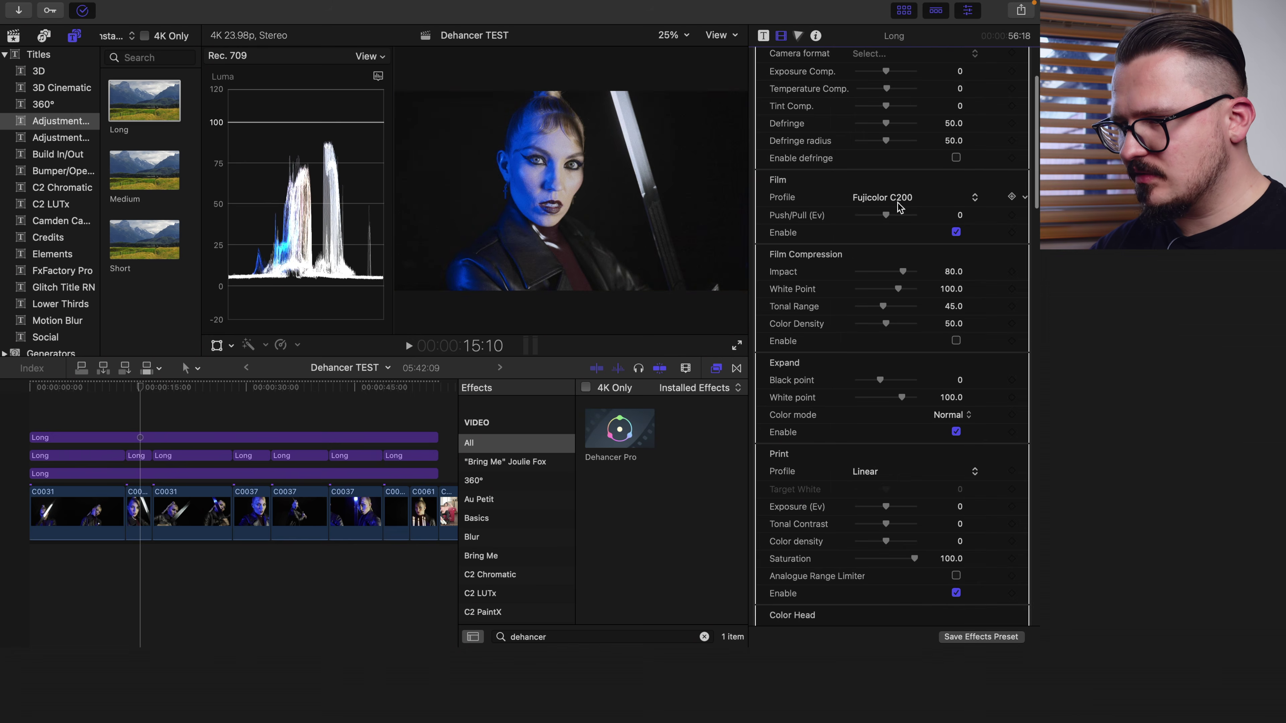
click(902, 199)
click(904, 213)
click(904, 199)
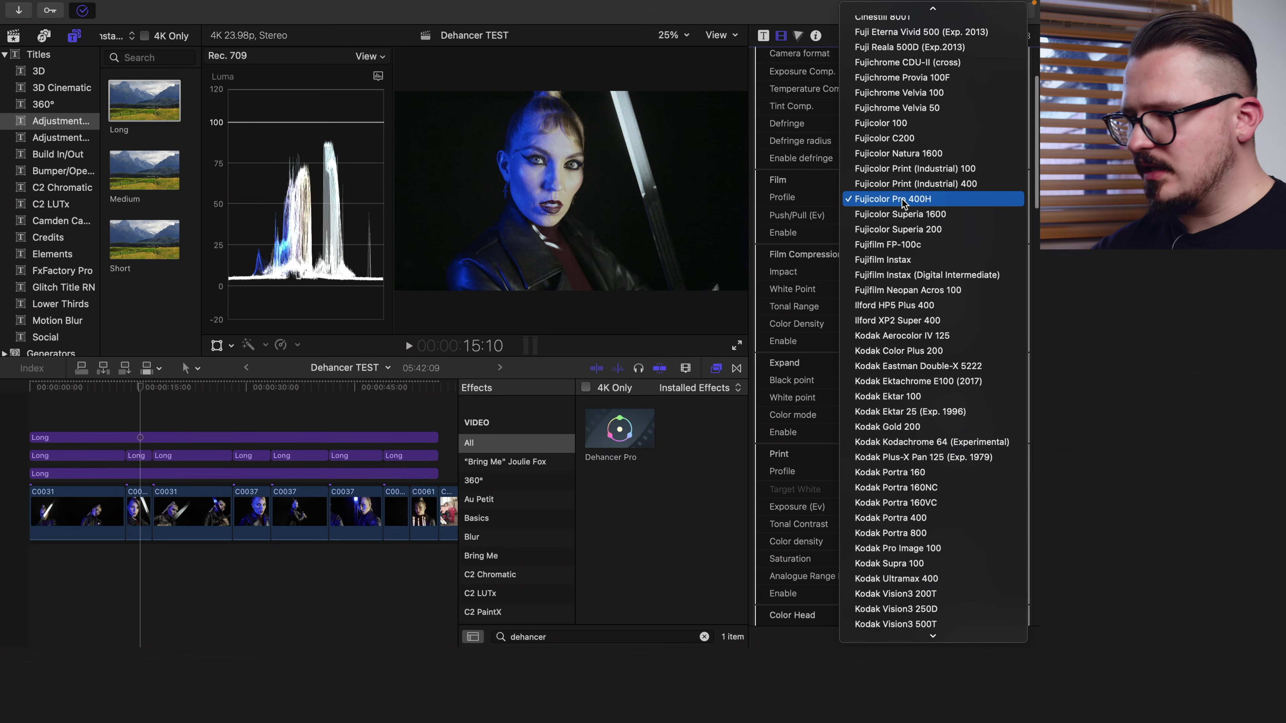
click(892, 217)
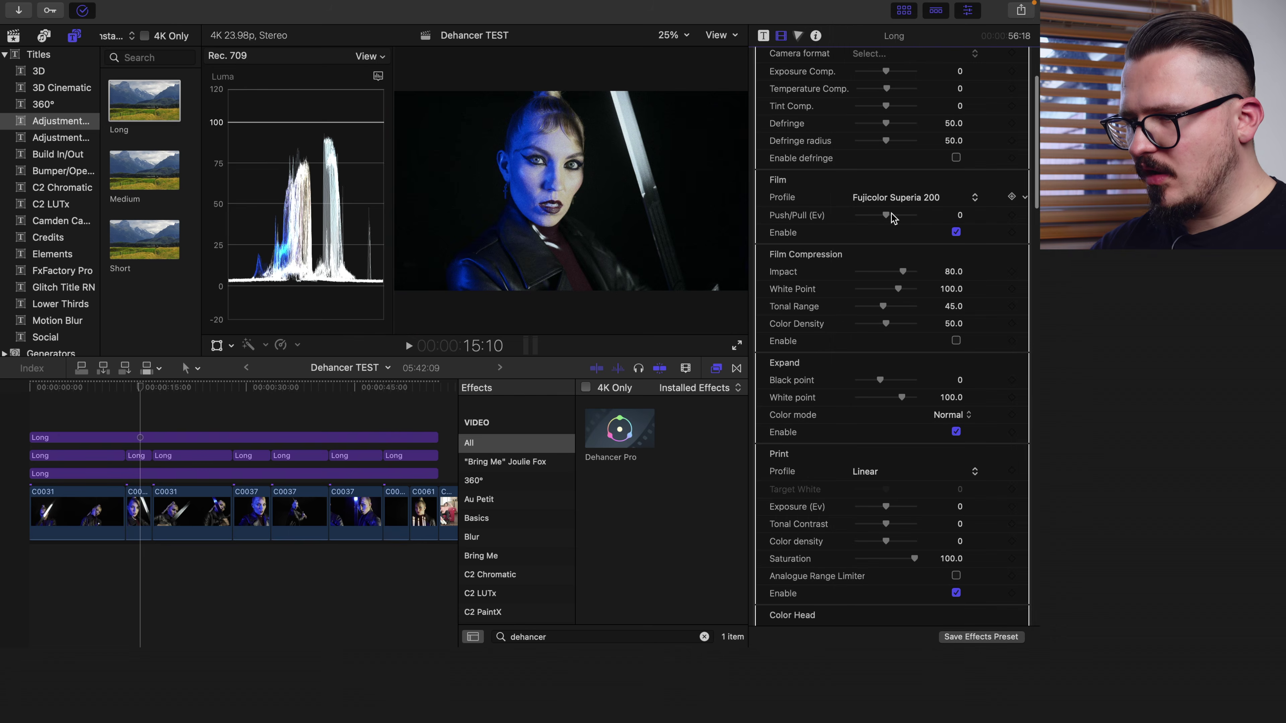
Try the film profiles Fujifilm FP-100c, Fujifilm Instax and the black-and-white Ilford XP2 Super 400
click(896, 199)
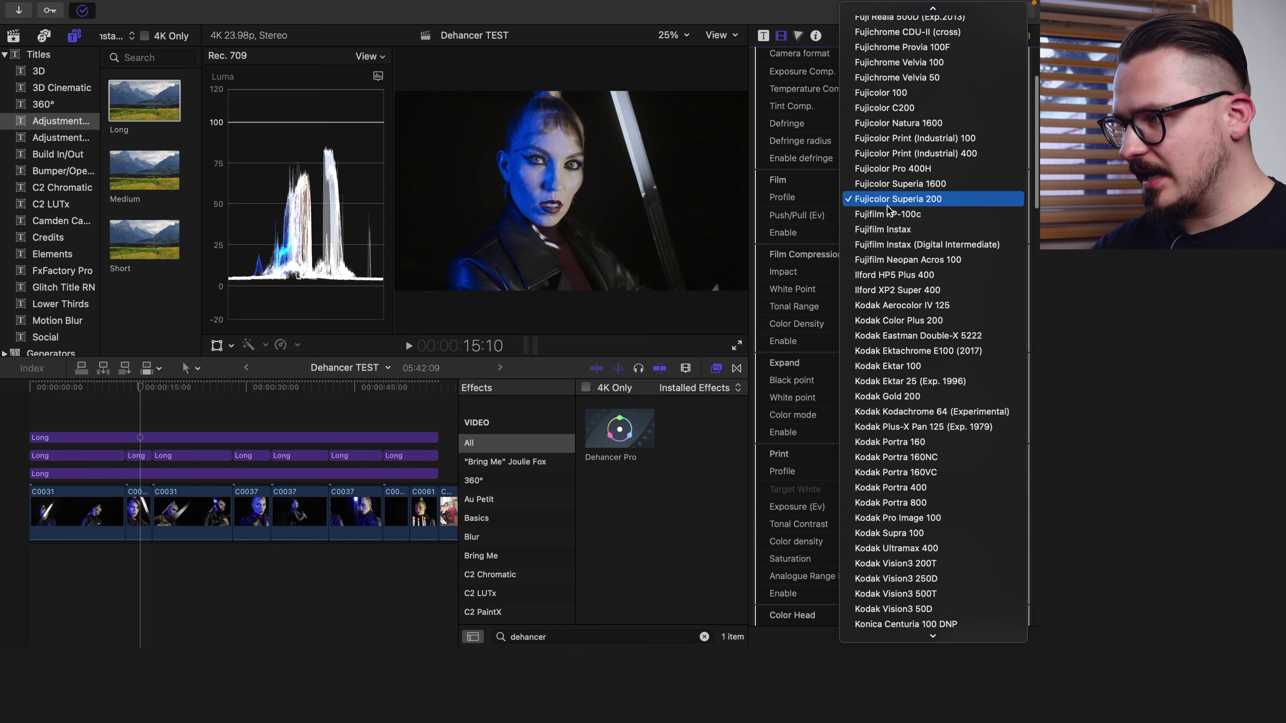
click(888, 214)
click(903, 199)
click(896, 212)
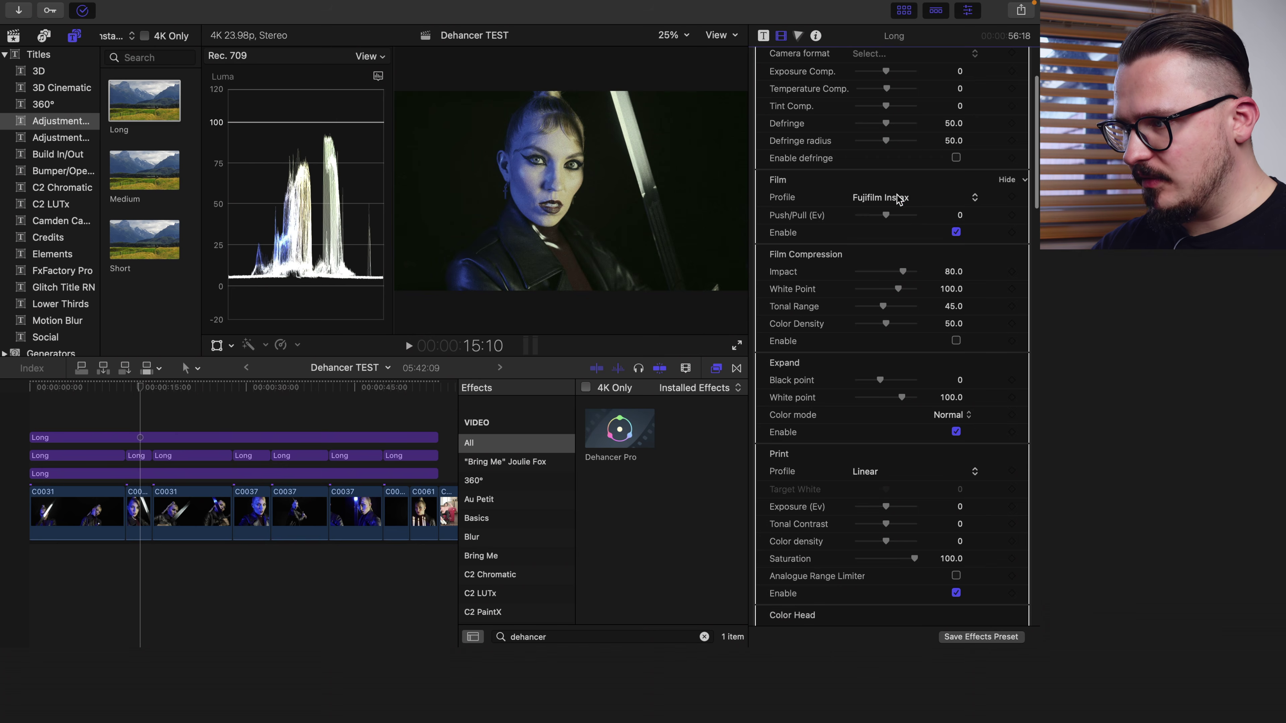
click(898, 199)
click(906, 259)
Try the film profiles Kodak Aerocolor IV 125, Kodak Eastman Double-X 5222, Kodak Ektachrome E100 (2017) and Kodak Ektar 100
click(916, 200)
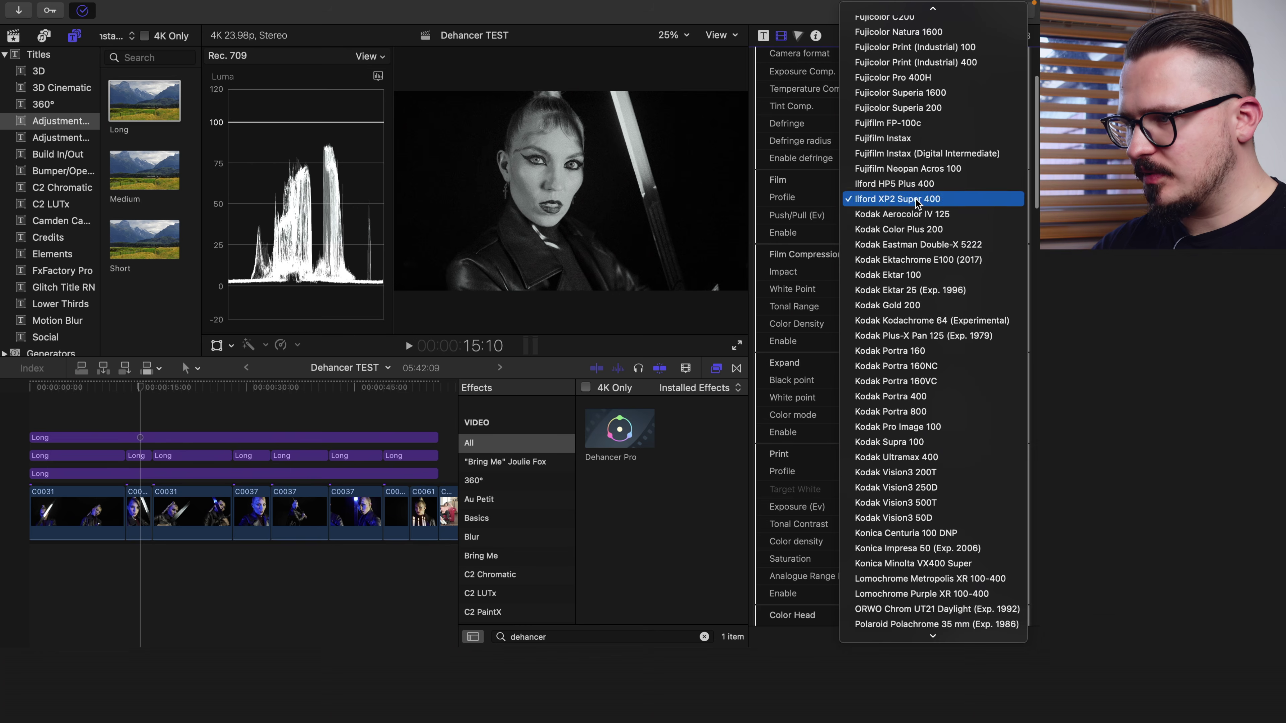
click(917, 213)
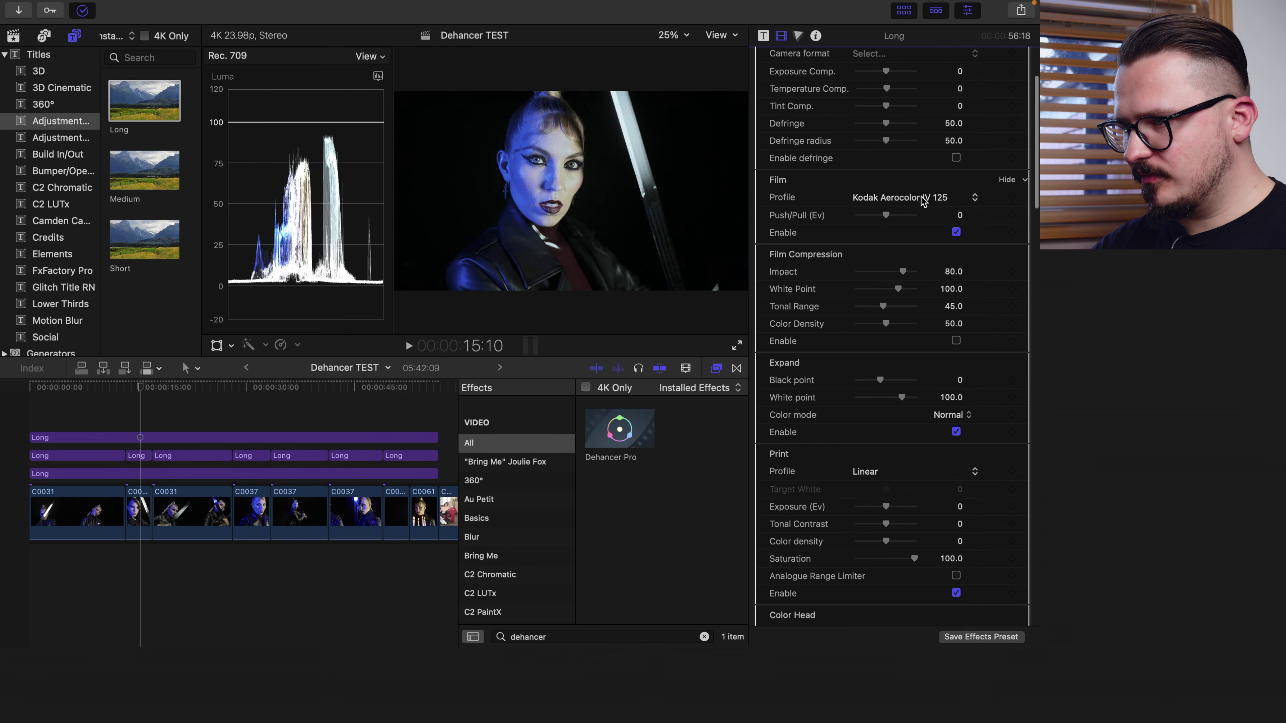
click(924, 200)
click(919, 227)
click(907, 164)
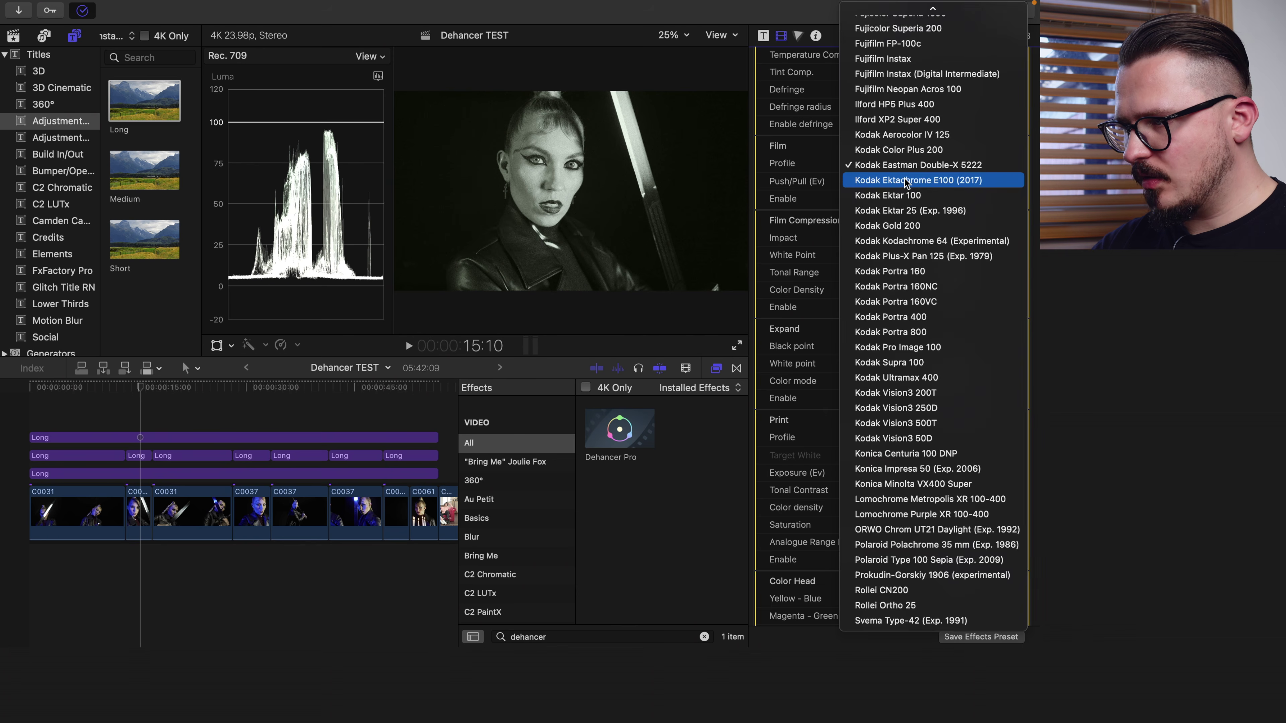
click(906, 180)
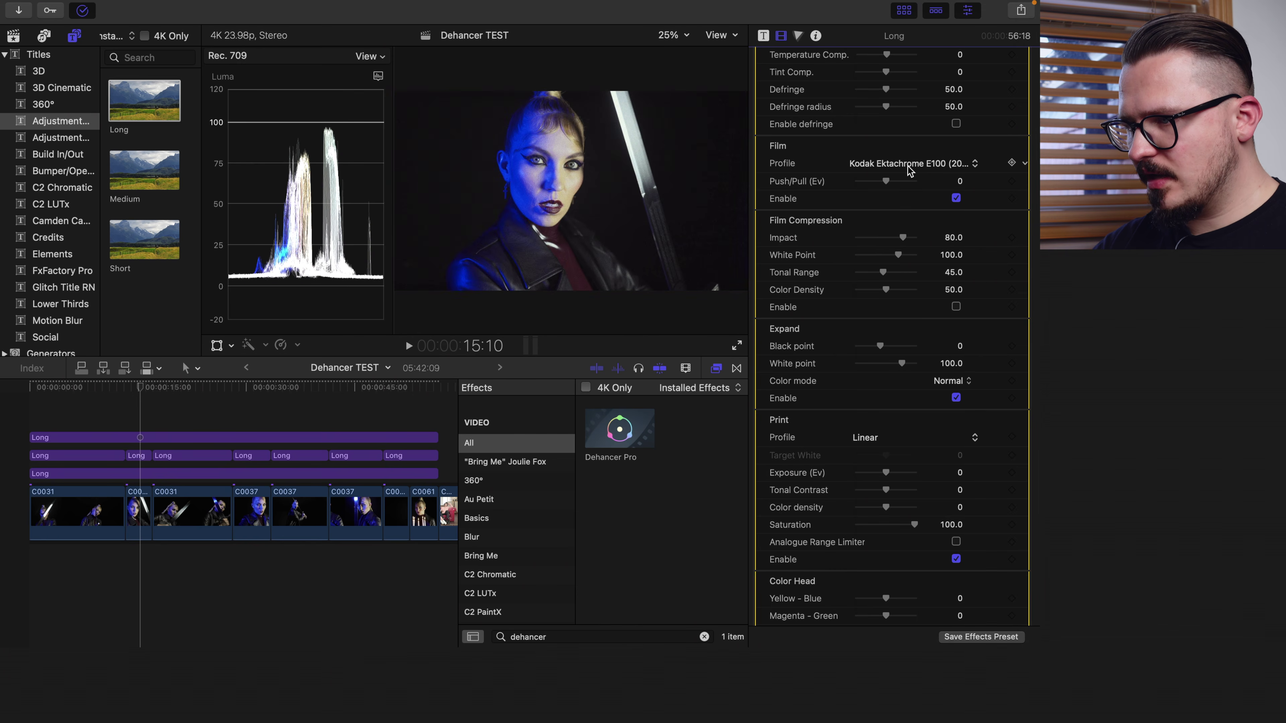
click(907, 165)
click(901, 181)
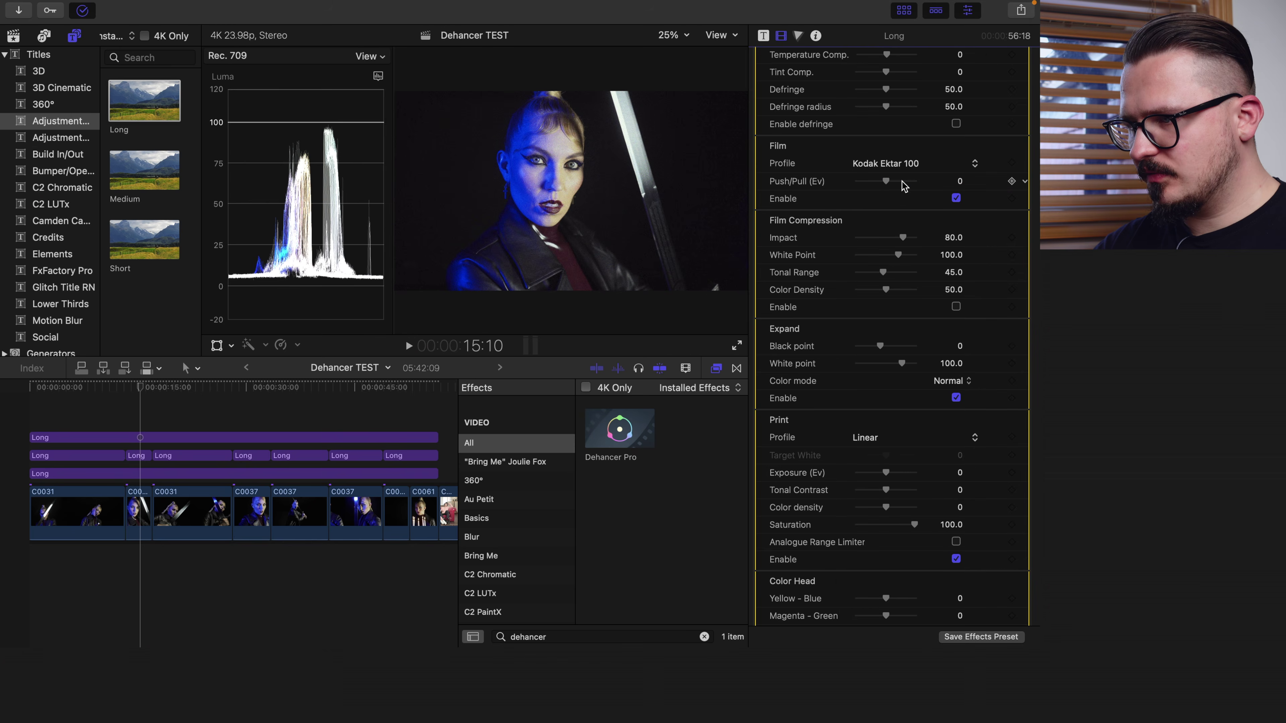
Try the film profiles Kodak Ultramax 400 and Kodak Vision3 200T, 250D, 500T and 50D
click(908, 167)
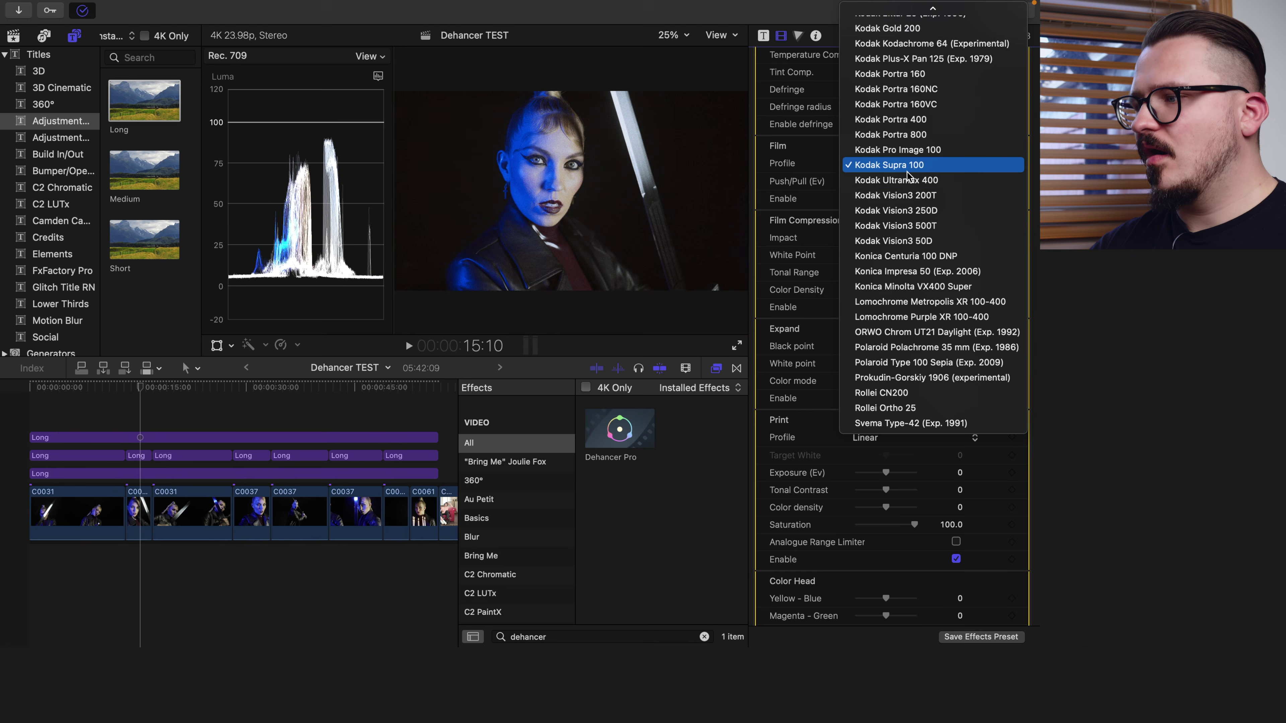
click(906, 180)
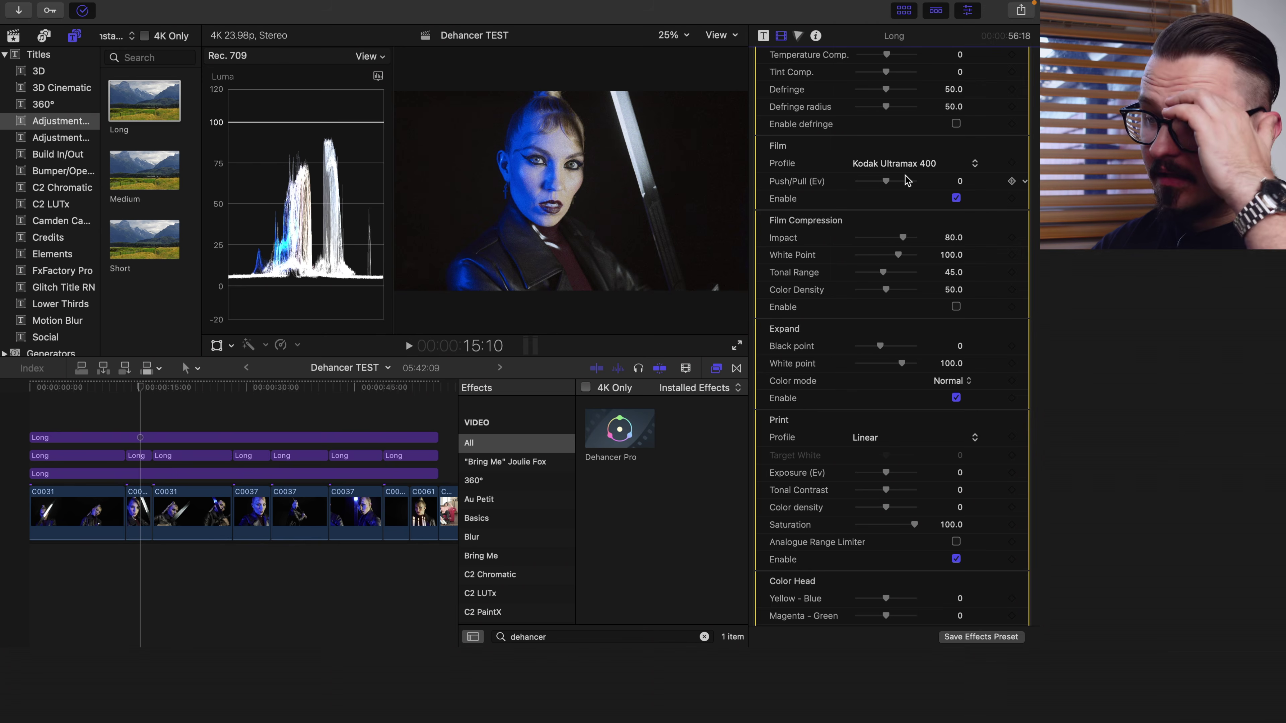
click(906, 165)
click(905, 179)
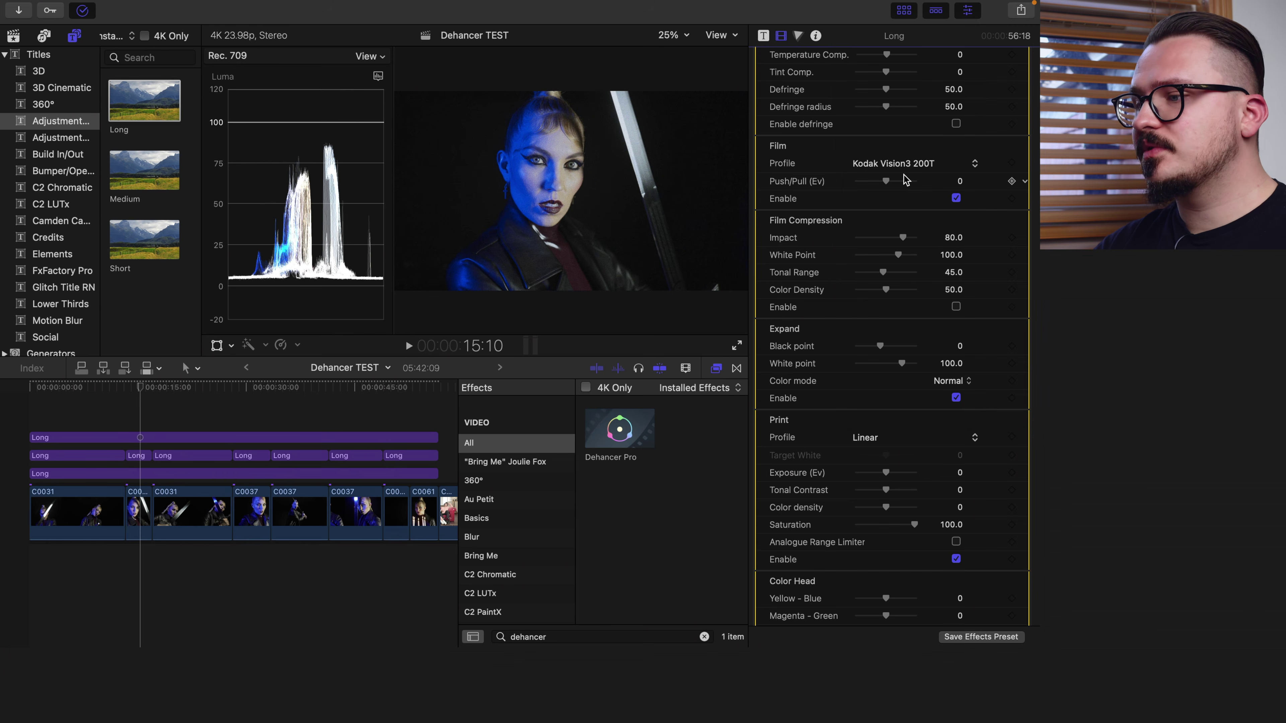
click(910, 165)
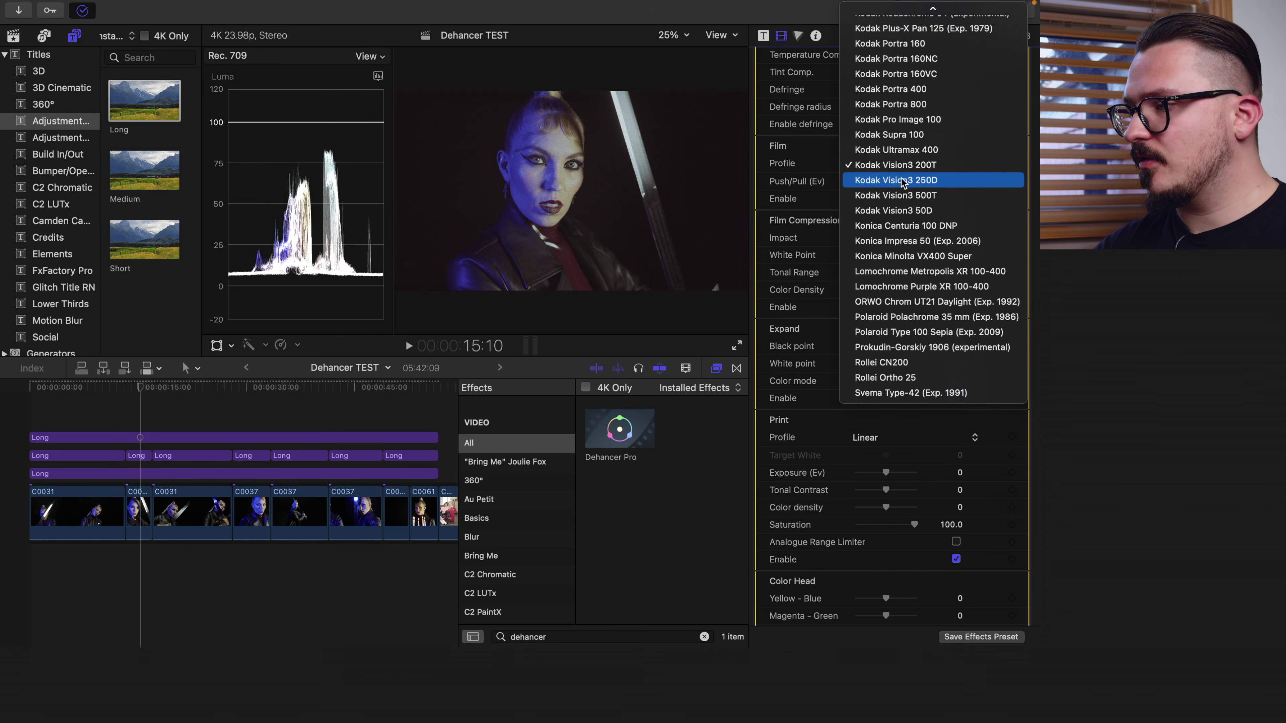
click(904, 180)
click(904, 164)
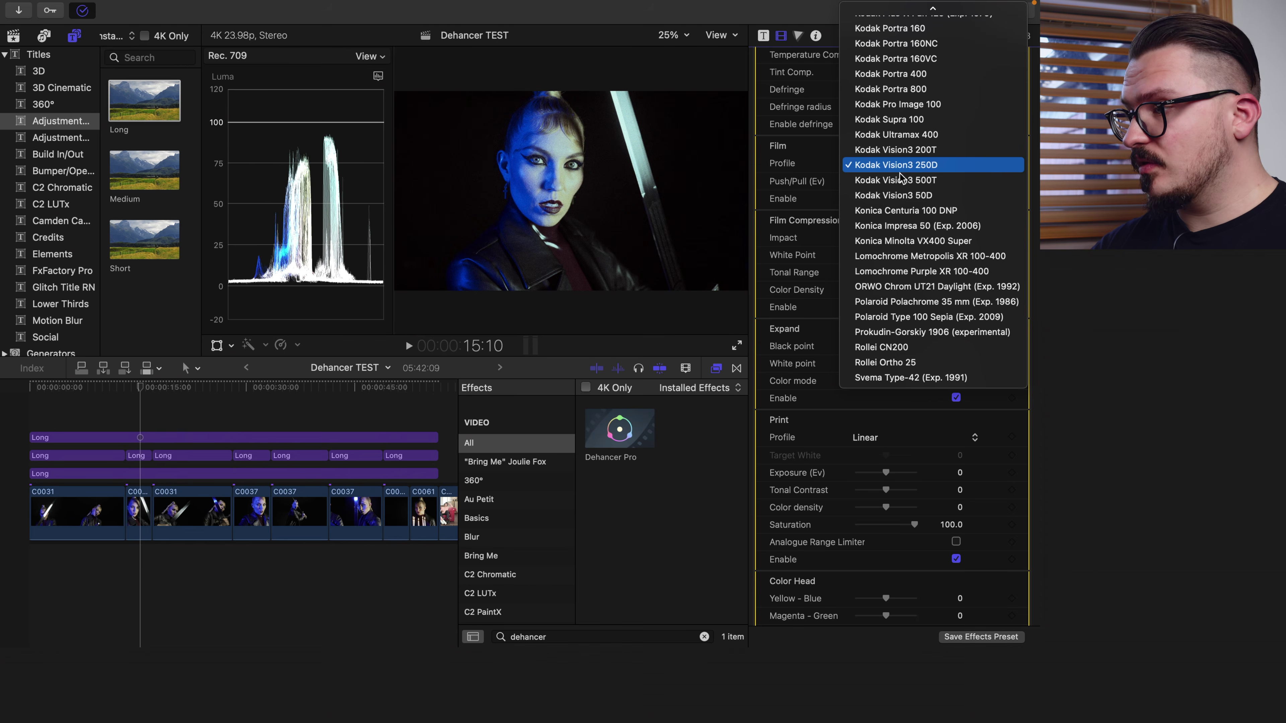
click(899, 181)
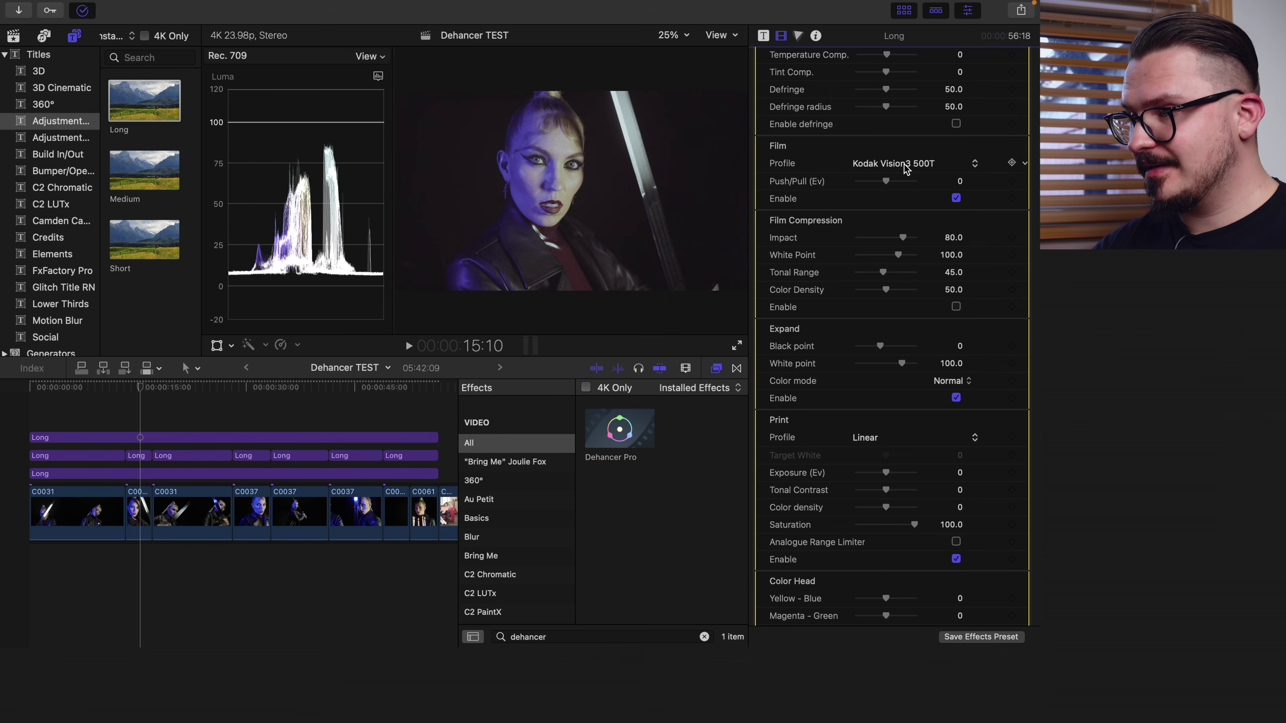
click(906, 165)
click(905, 180)
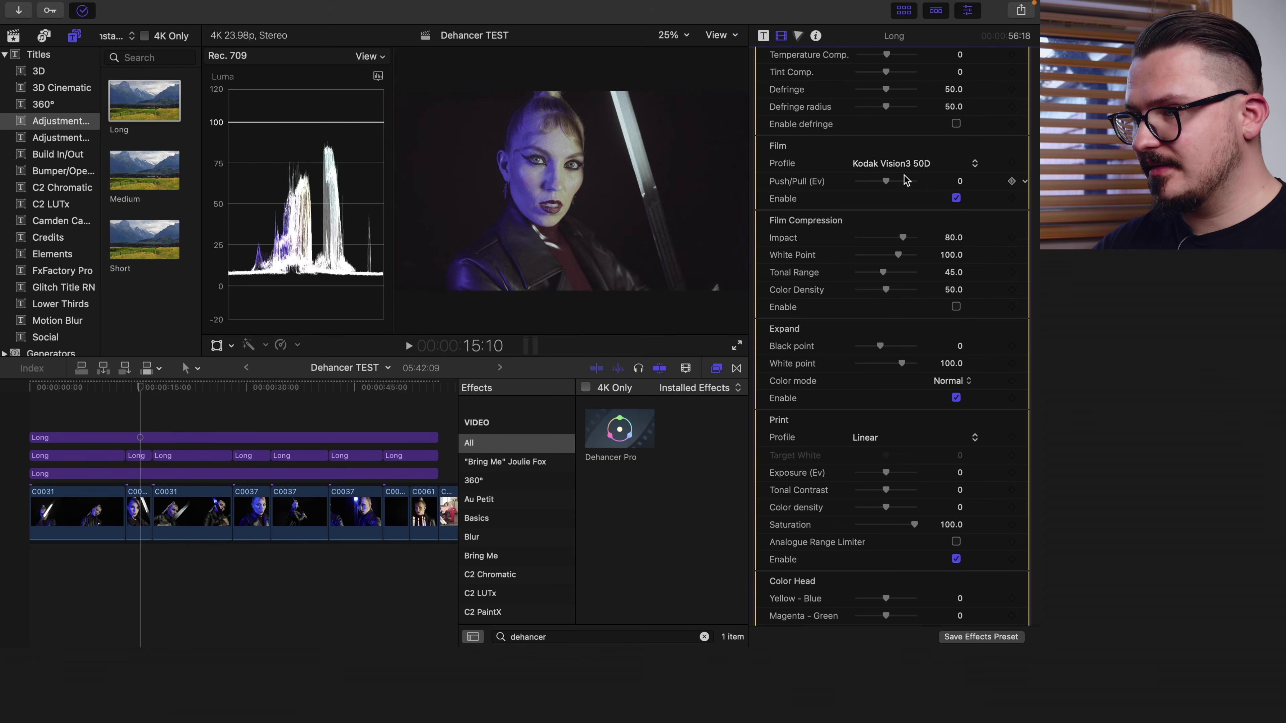
Try the film profiles Polaroid Polachrome 35 mm (Exp. 1986), Polaroid Type 100 Sepia (Exp. 2009) and Rollei CN200
click(913, 171)
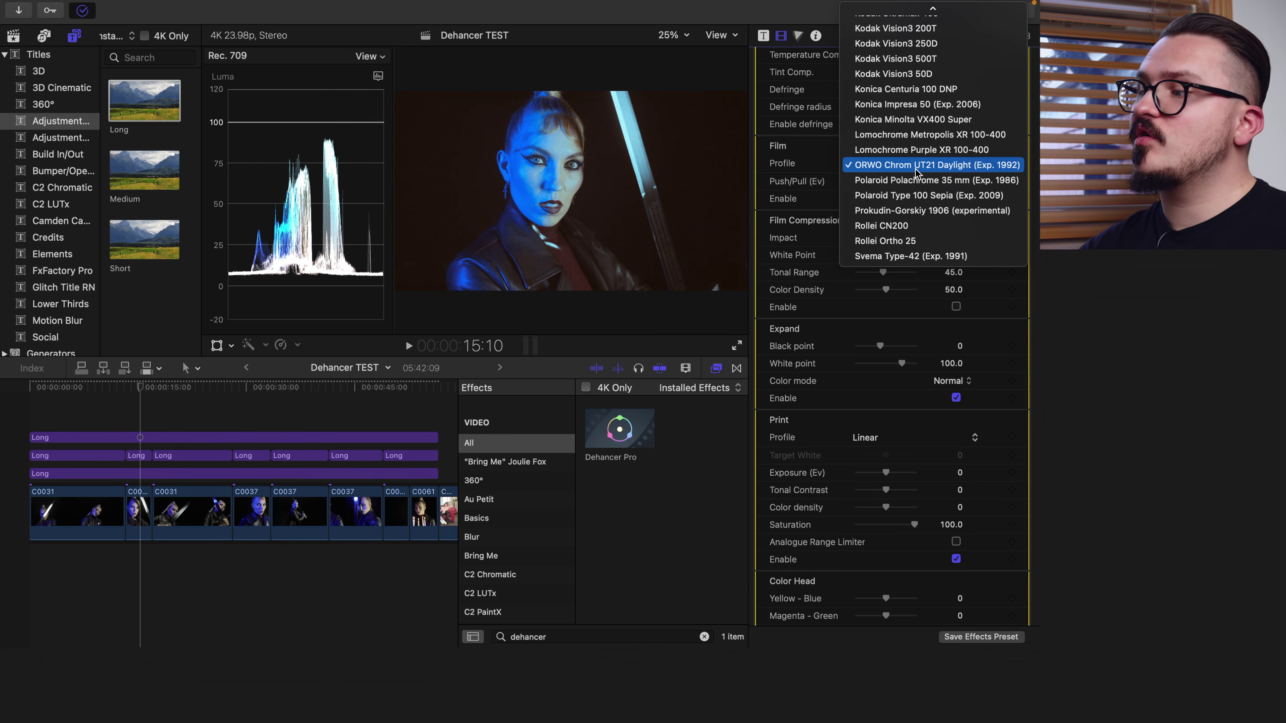
click(916, 180)
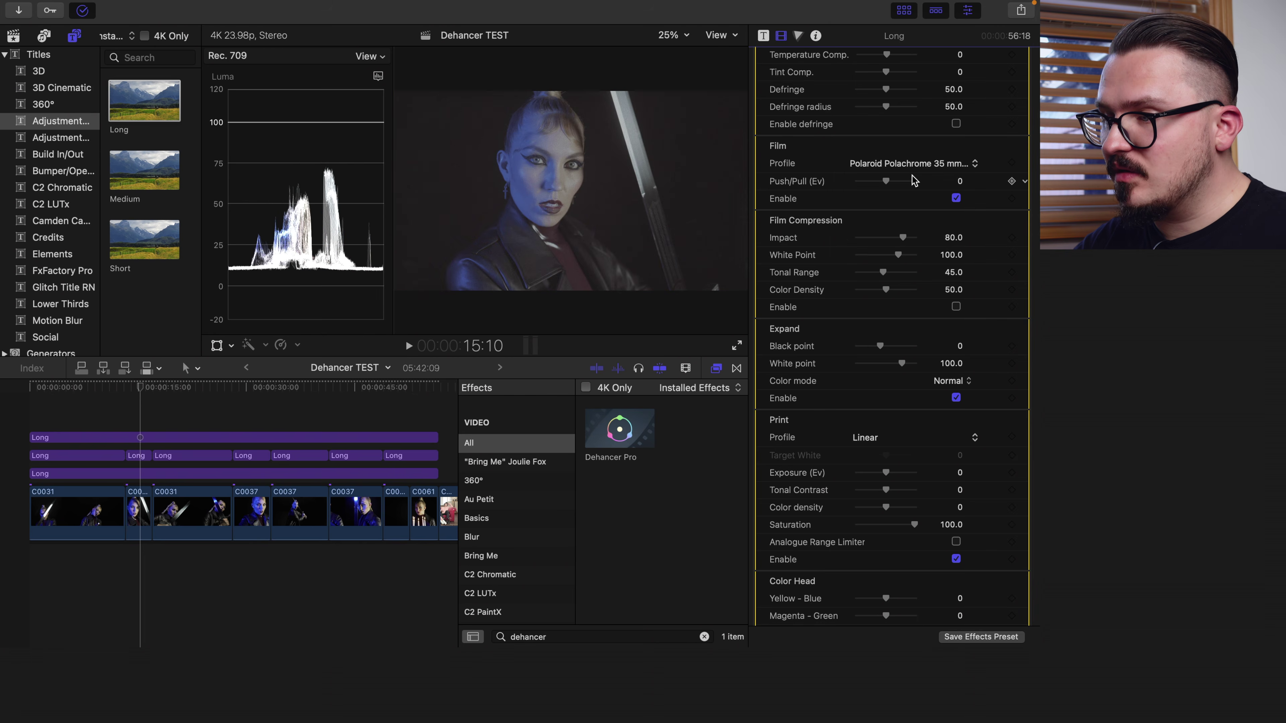
click(917, 164)
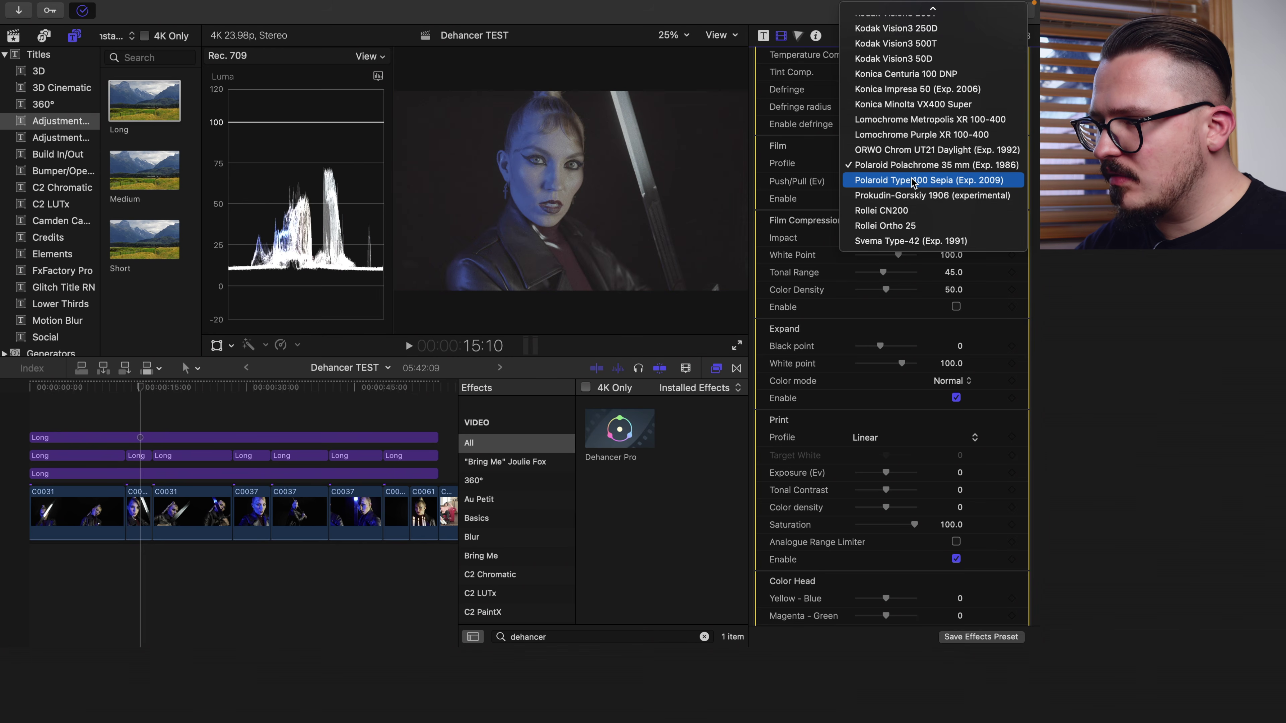
click(913, 180)
click(914, 164)
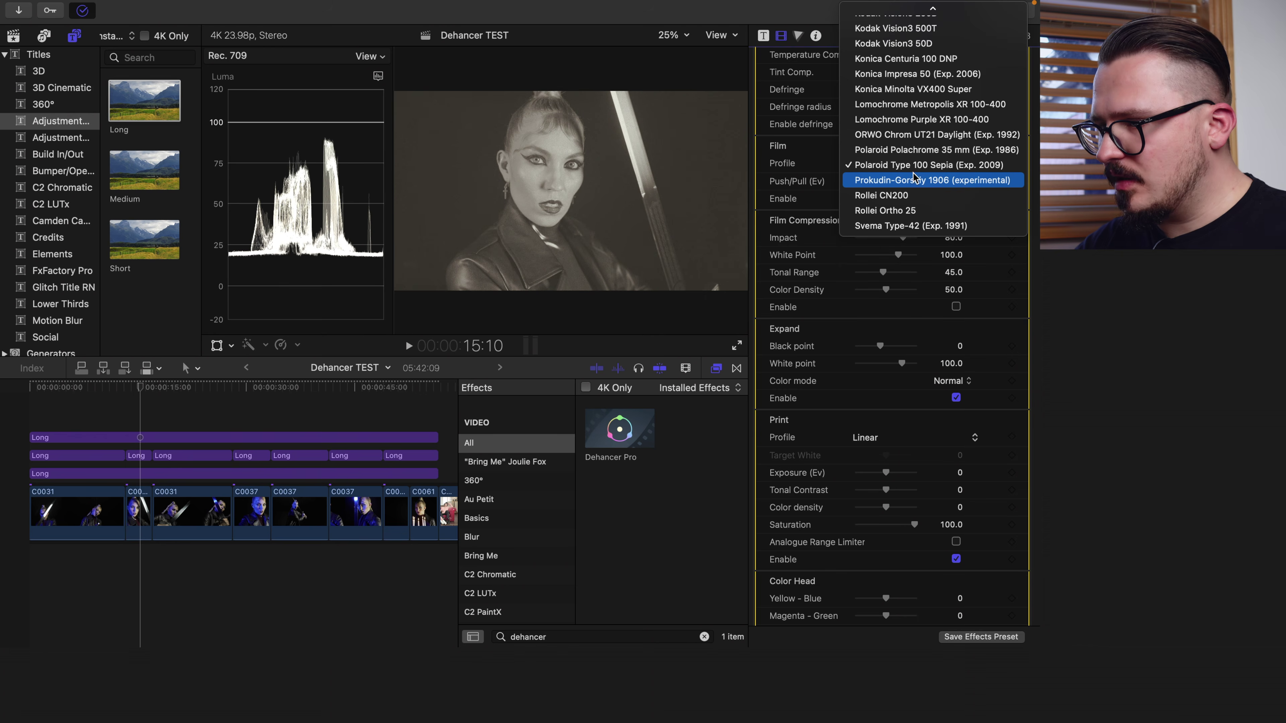
click(913, 195)
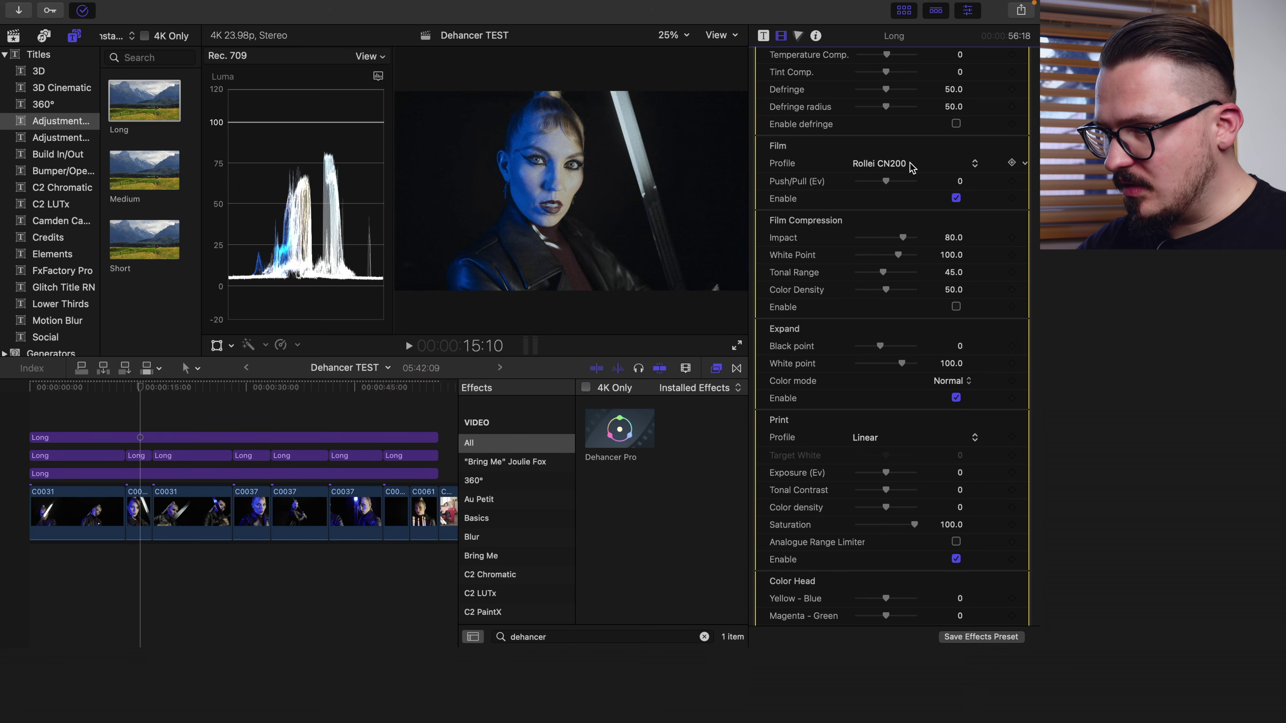
Compare Fujichrome Provia 100F once more and set the film profile to ORWO Chrom UT21 Daylight (Exp. 1992)
click(909, 162)
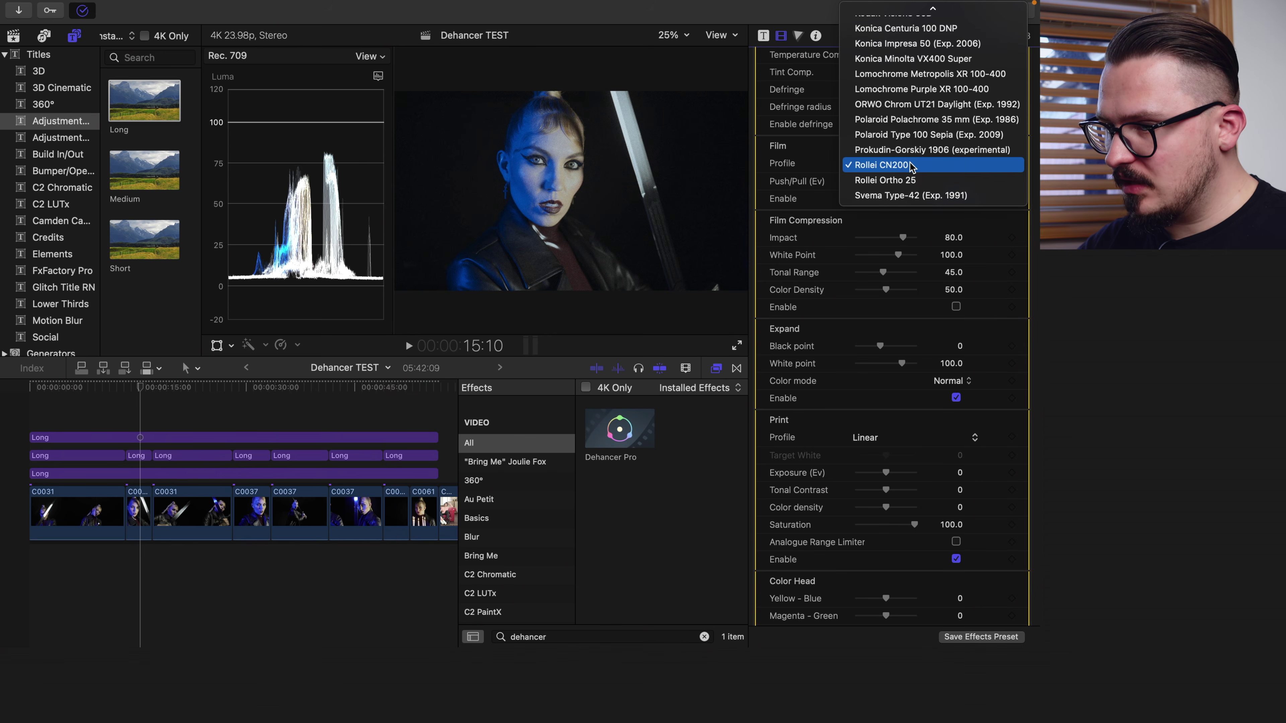
scroll(912, 168, up, 5)
click(913, 165)
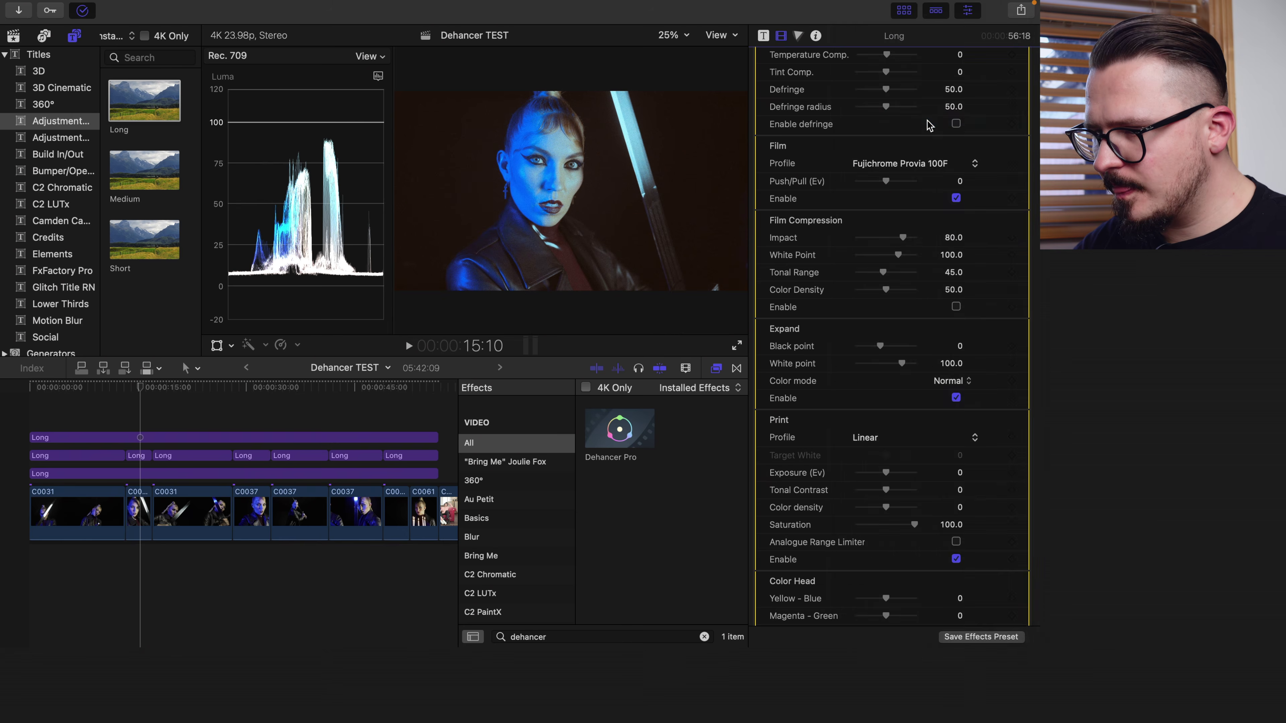
click(915, 163)
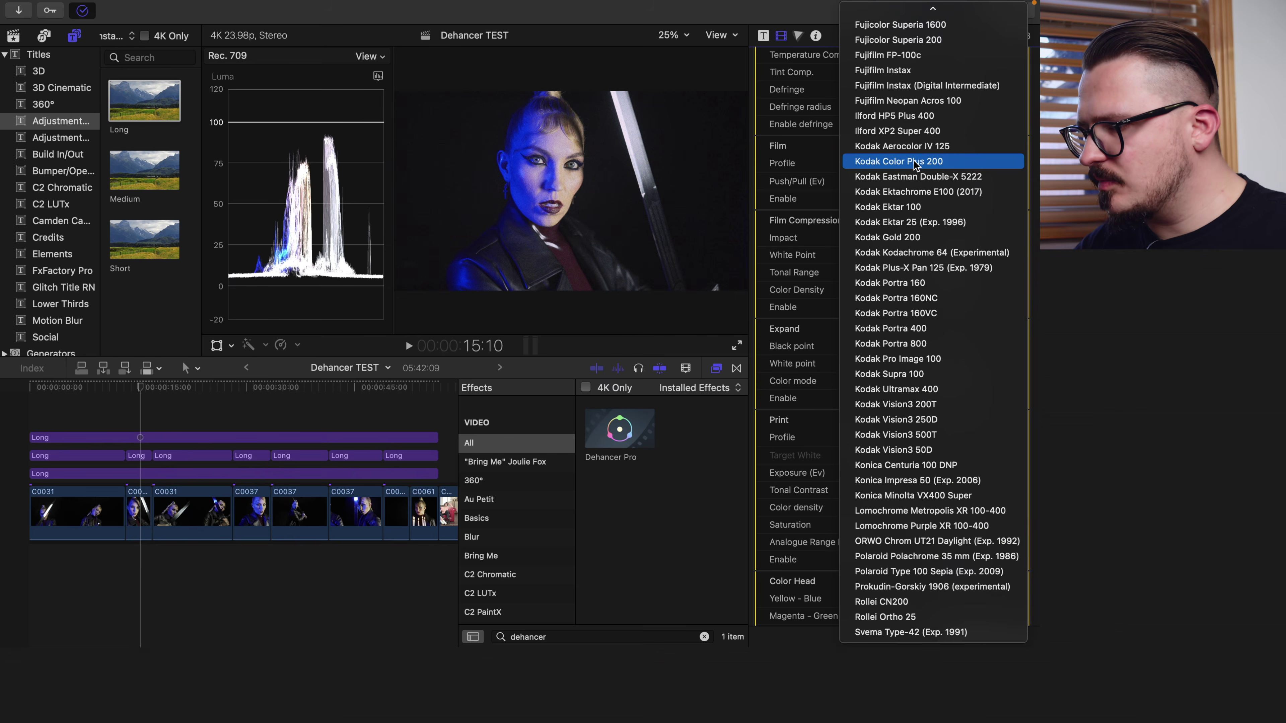
click(909, 542)
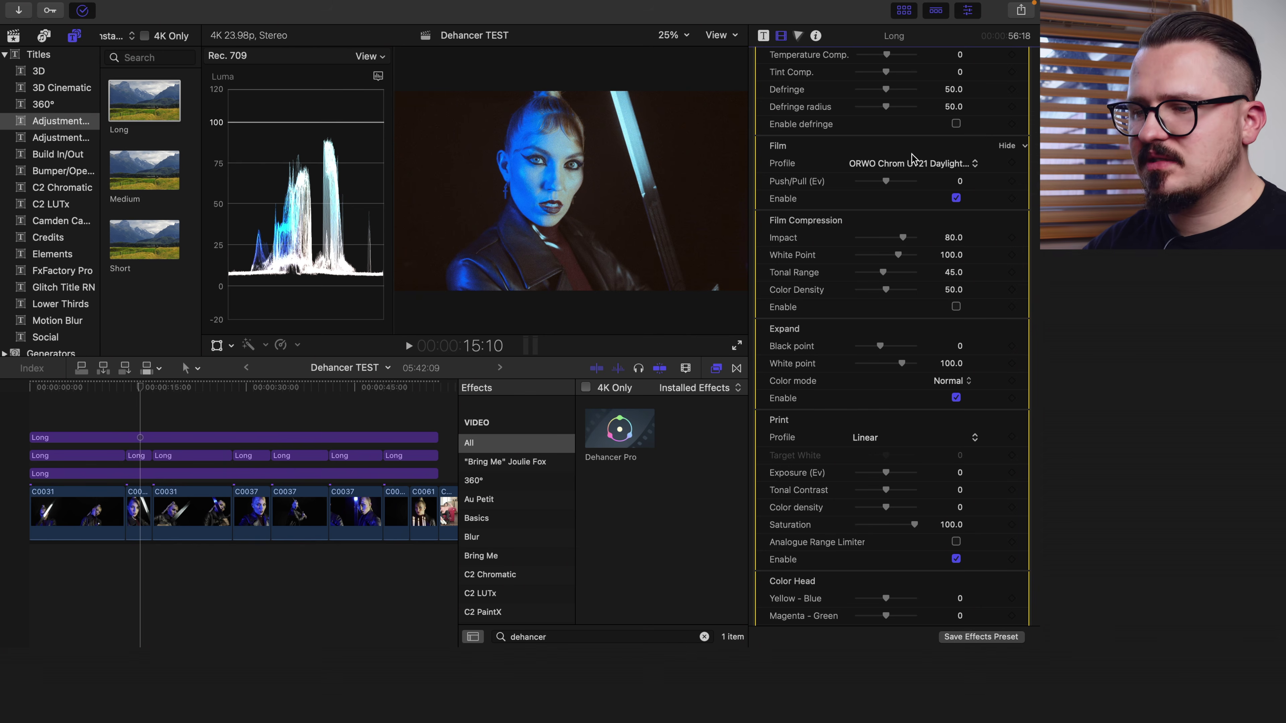
Enable Film Compression and set its Impact to 49, White Point to 84 and Tonal Range to 29
scroll(905, 253, down, 1)
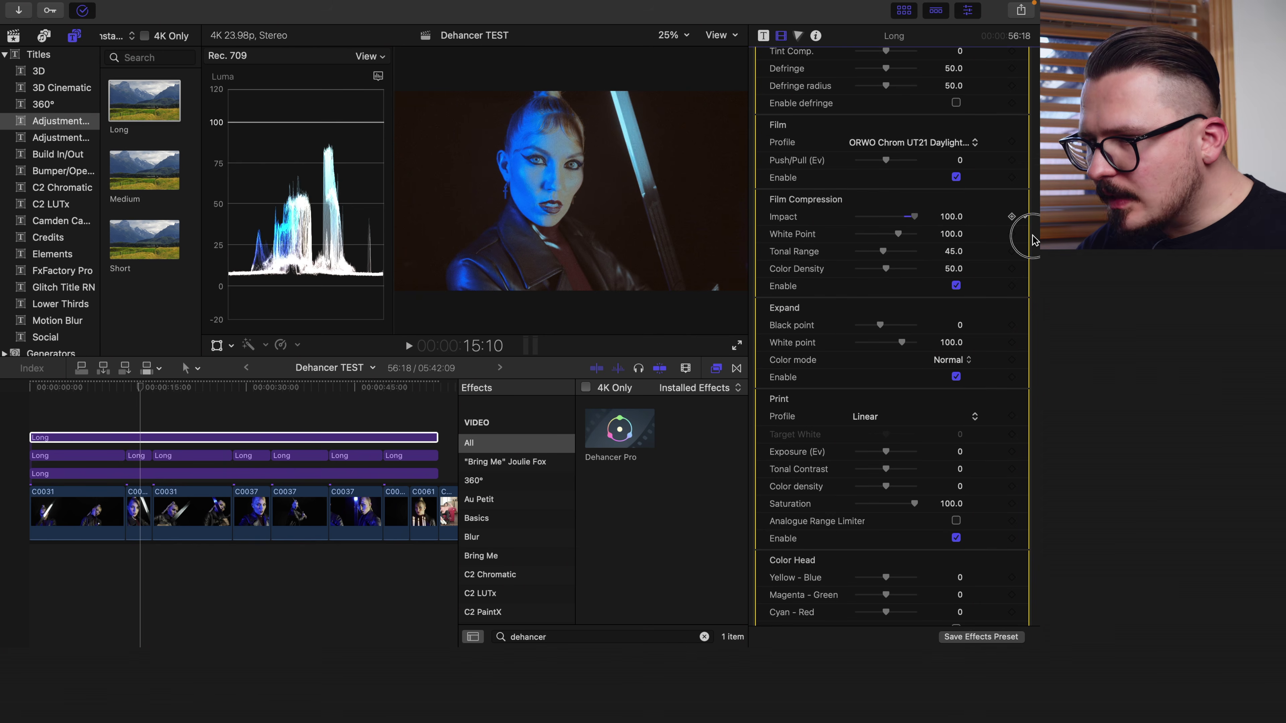
drag(904, 217, 887, 248)
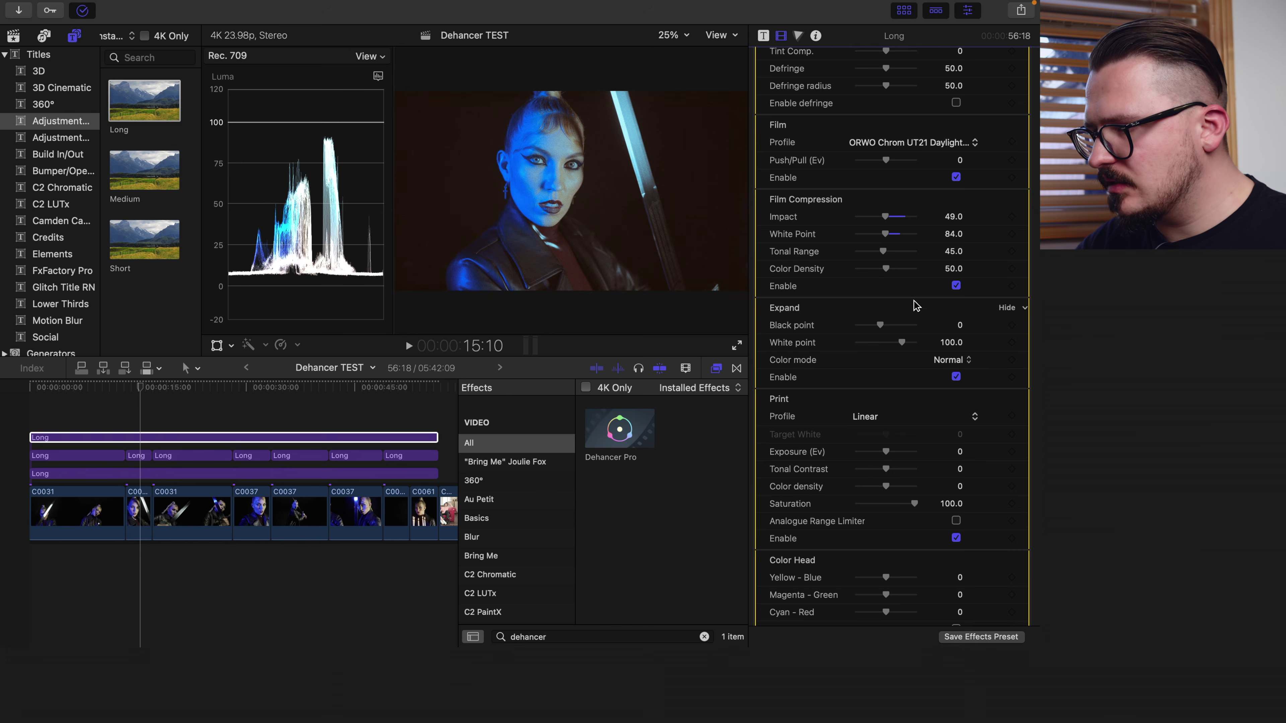
scroll(891, 254, down, 2)
click(875, 209)
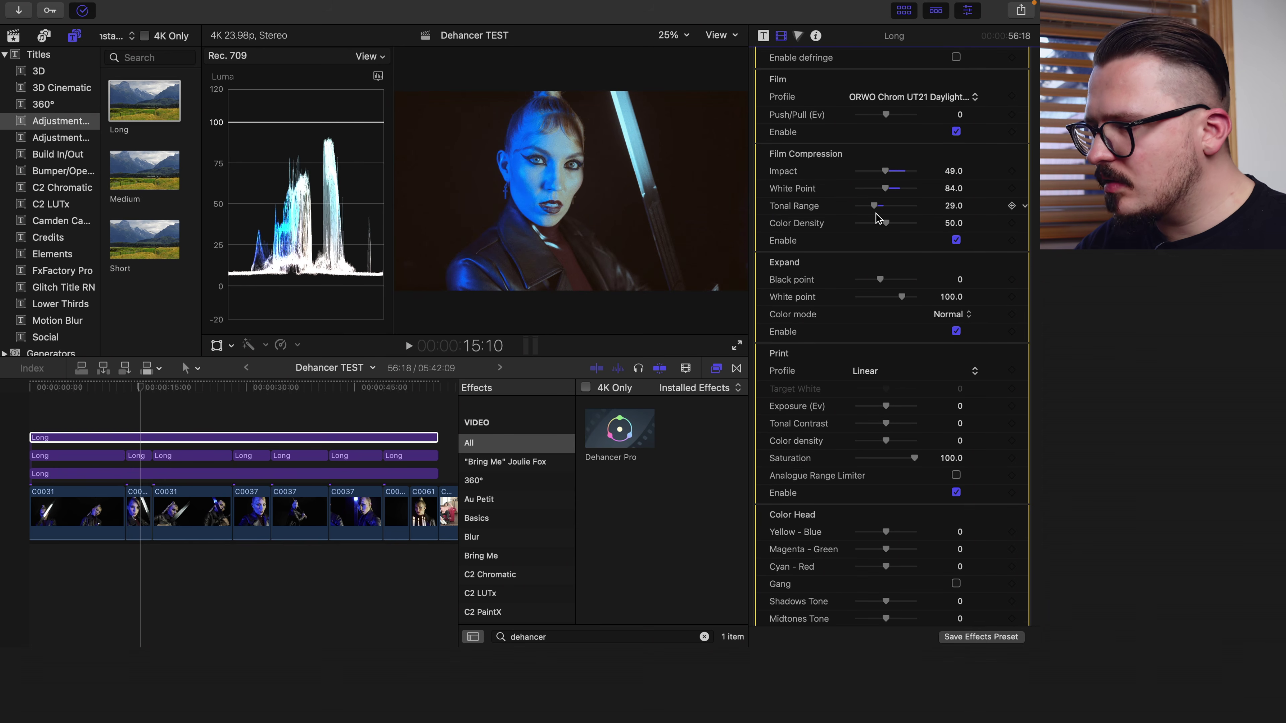
Set the Film Grain film type to Positive, Size to 2 and Film resolution to about 81
scroll(878, 217, down, 10)
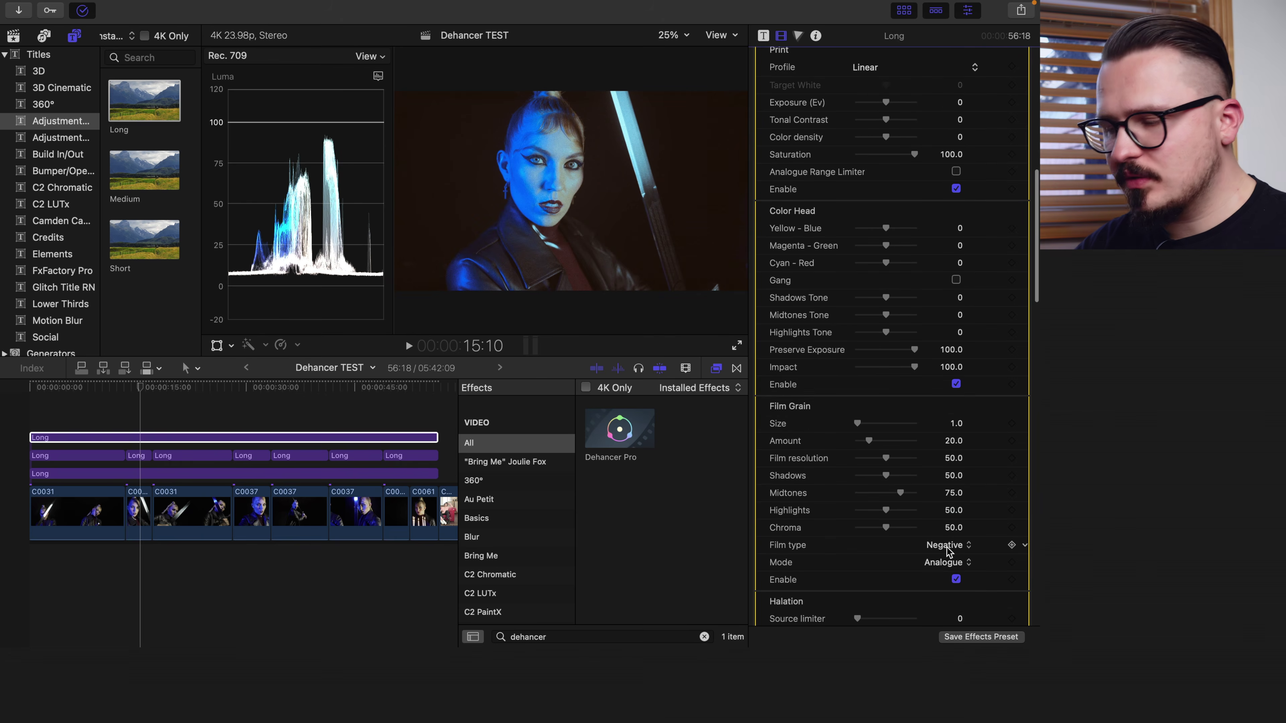
click(946, 564)
scroll(896, 351, down, 5)
scroll(896, 351, down, 1)
click(956, 245)
text(2)
key(Return)
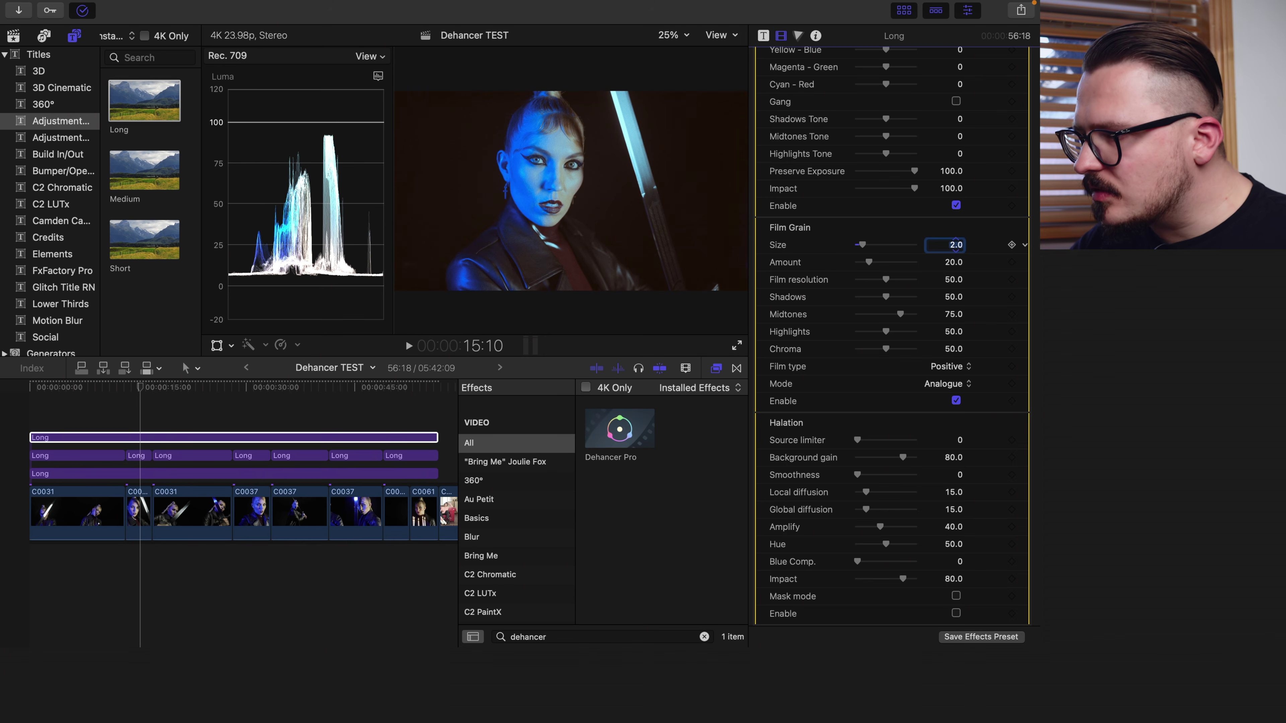
drag(890, 284, 911, 284)
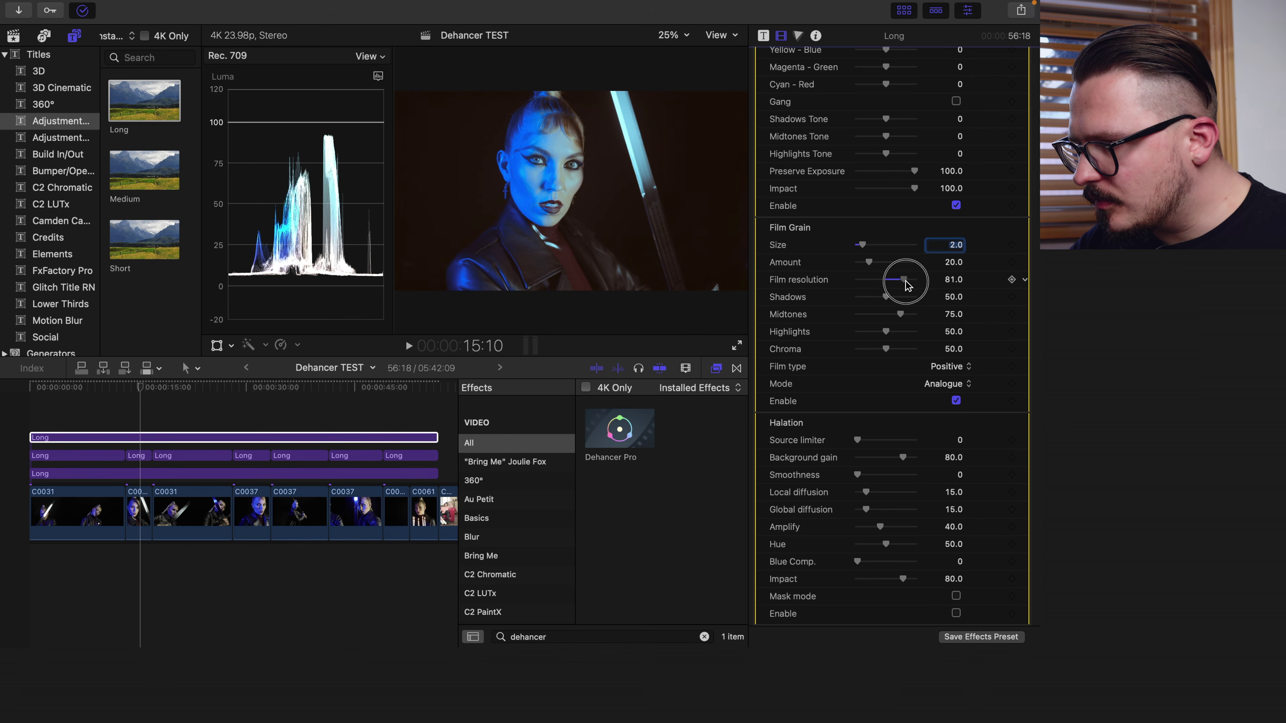
Enable Halation, push Local diffusion, Global diffusion and Amplify to 100, and bring them back to 57, 58 and 72
scroll(893, 324, down, 5)
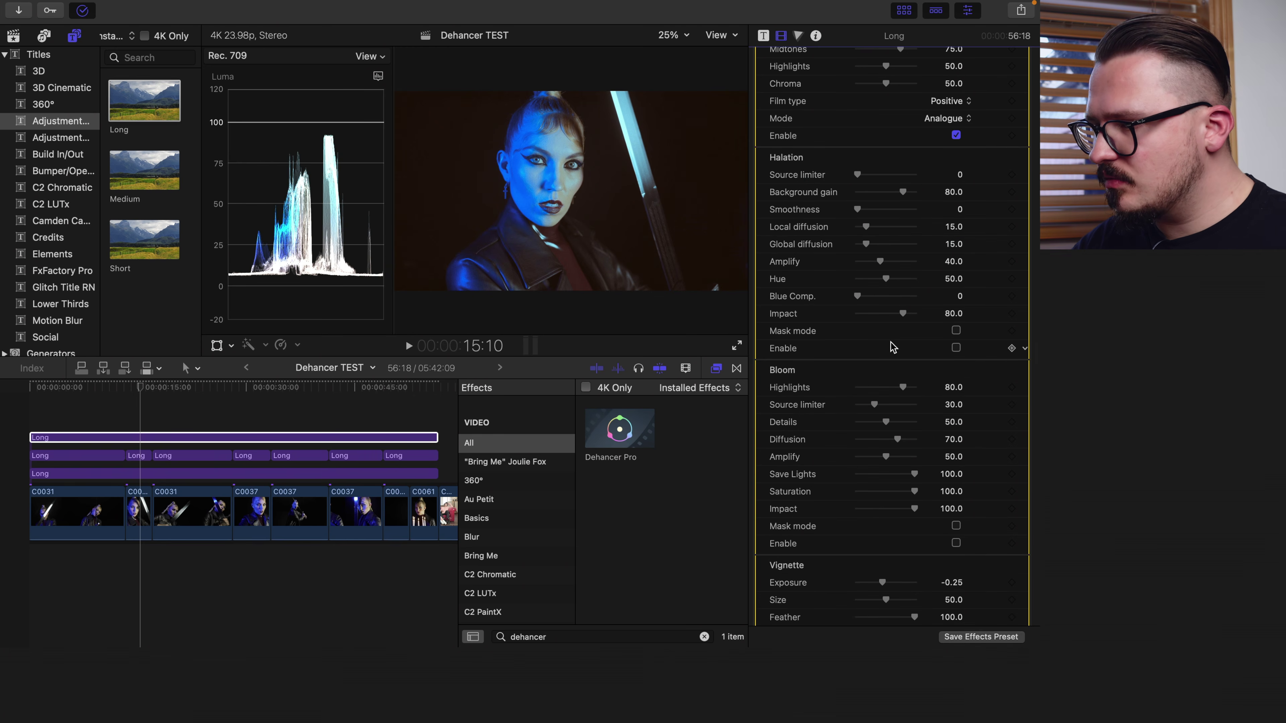
click(954, 349)
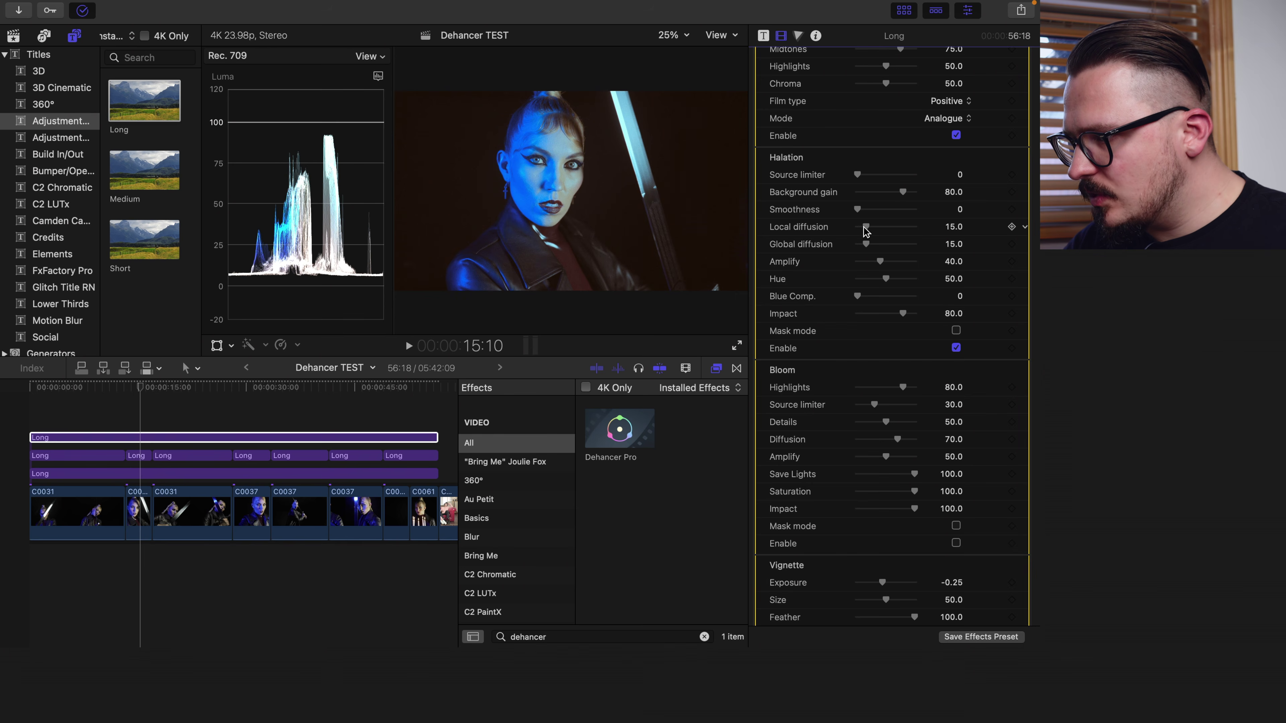
drag(868, 232, 887, 230)
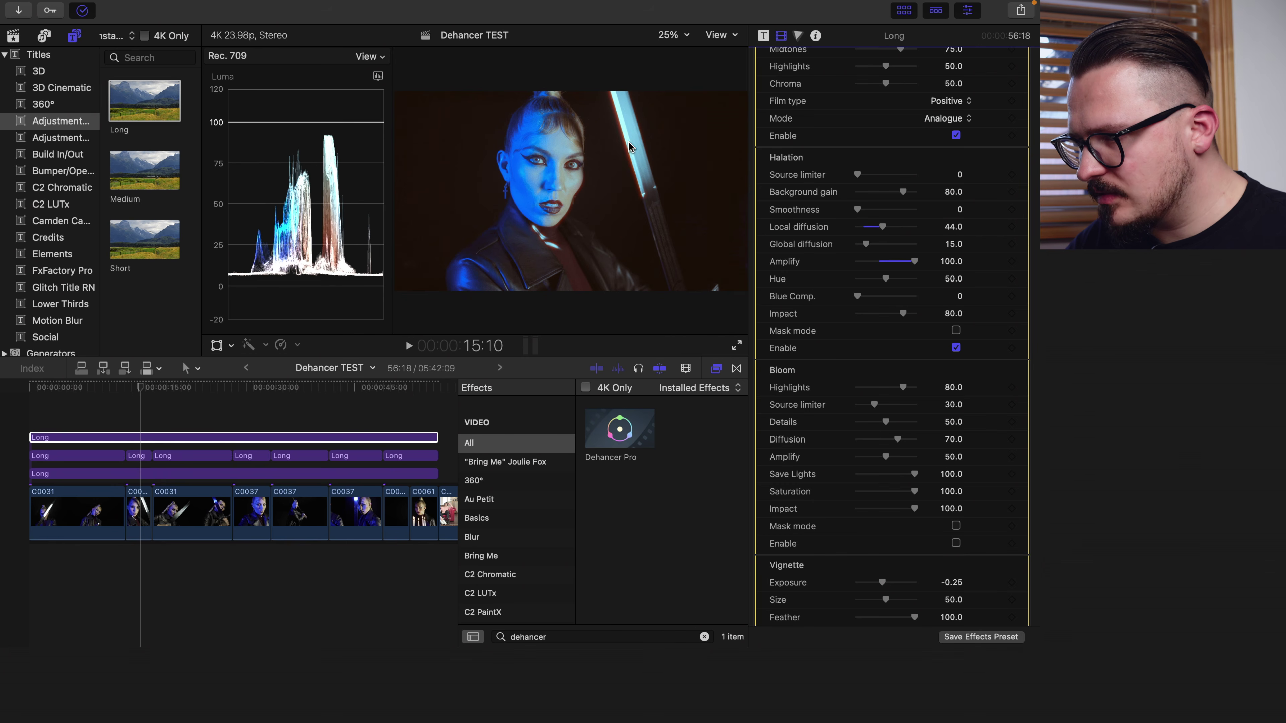
drag(880, 262, 950, 275)
drag(883, 226, 920, 231)
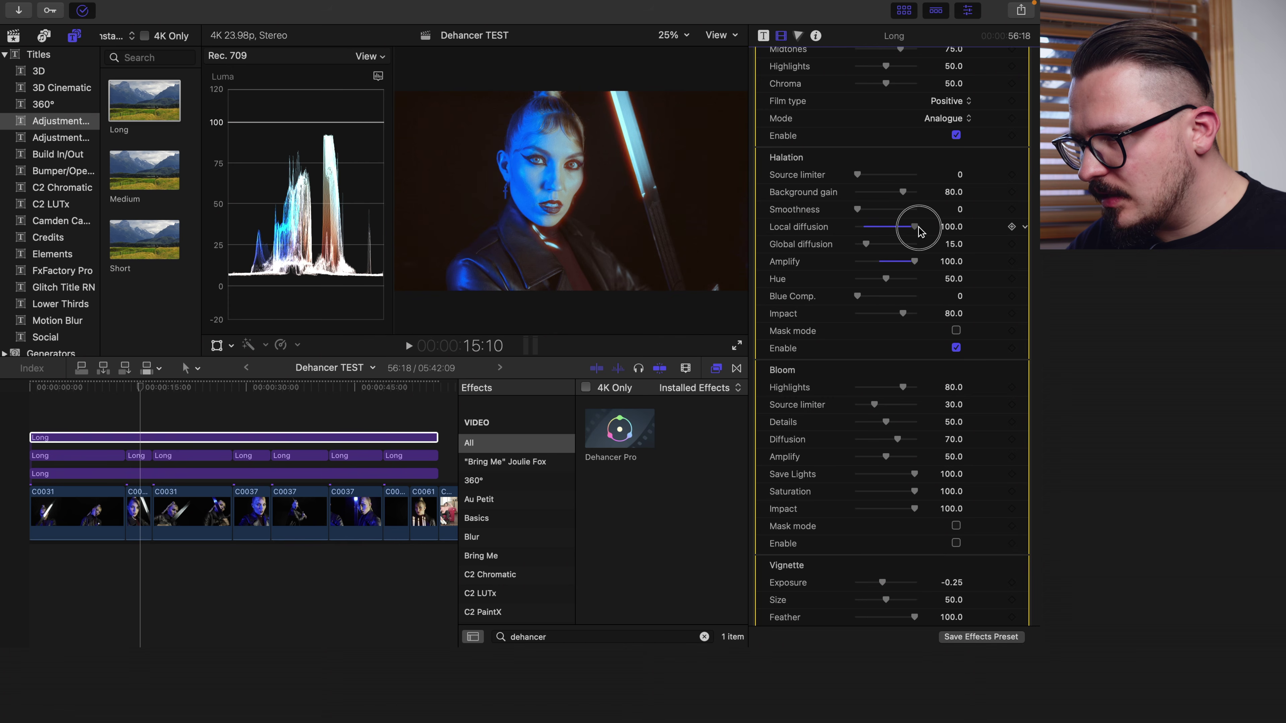
drag(866, 244, 933, 248)
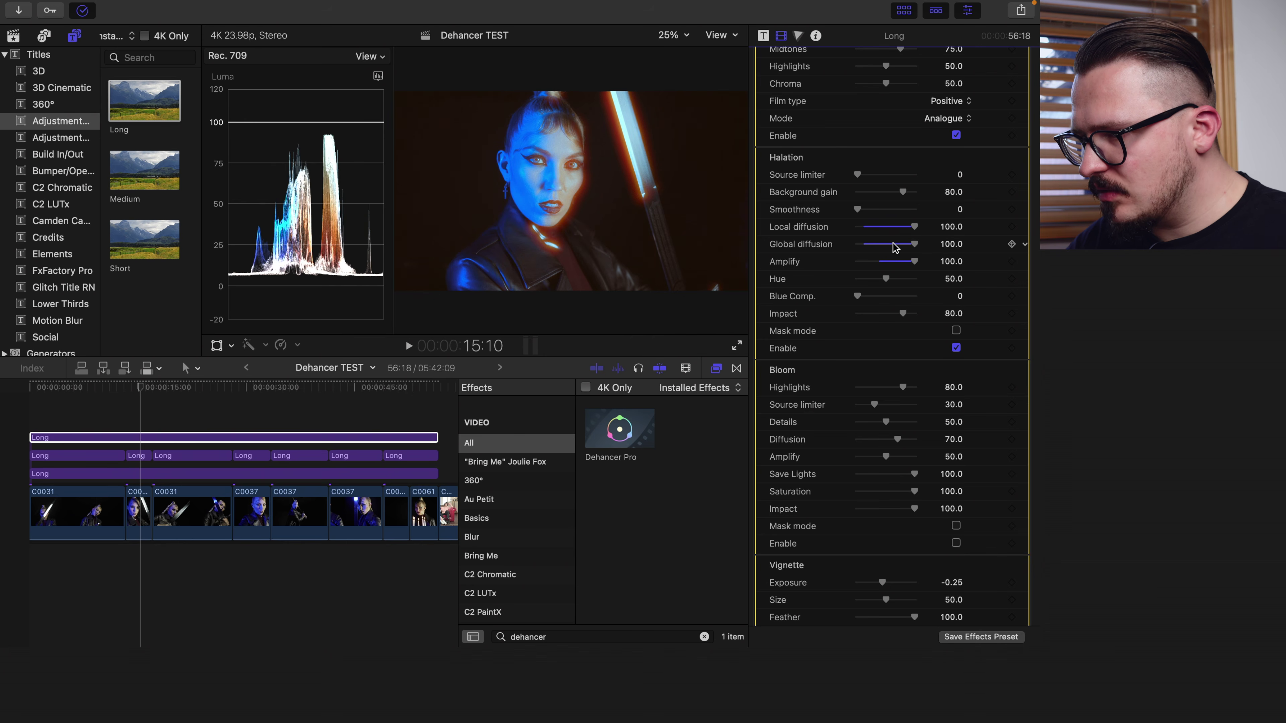
drag(895, 247, 900, 263)
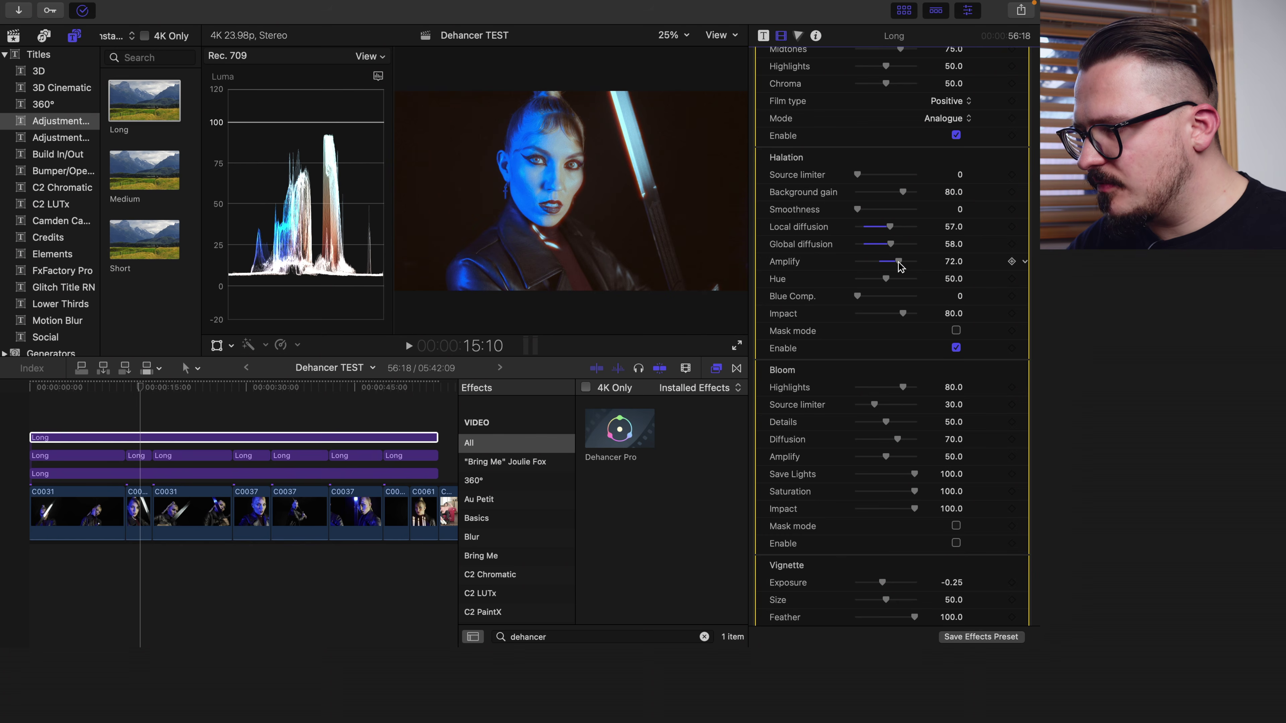
Set the Halation Background gain and Smoothness to 100, Source limiter to 22, Amplify to 87 and Impact to 60
drag(859, 210, 945, 215)
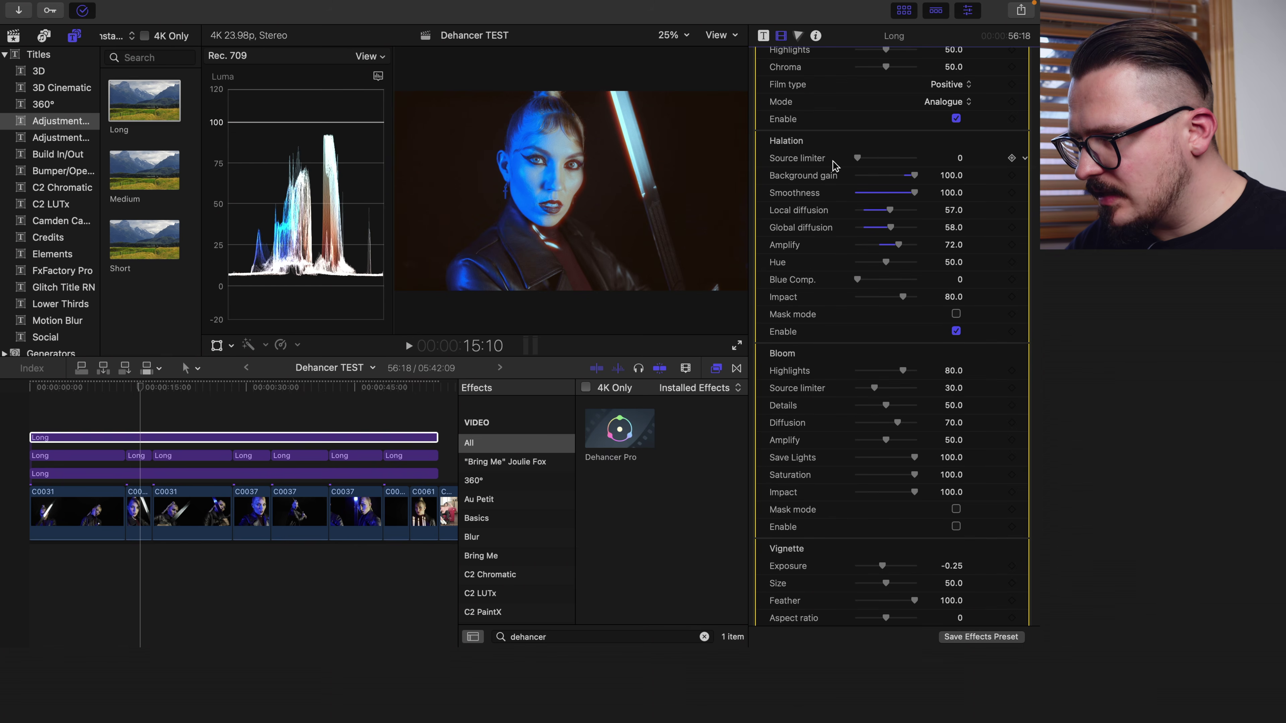
click(870, 159)
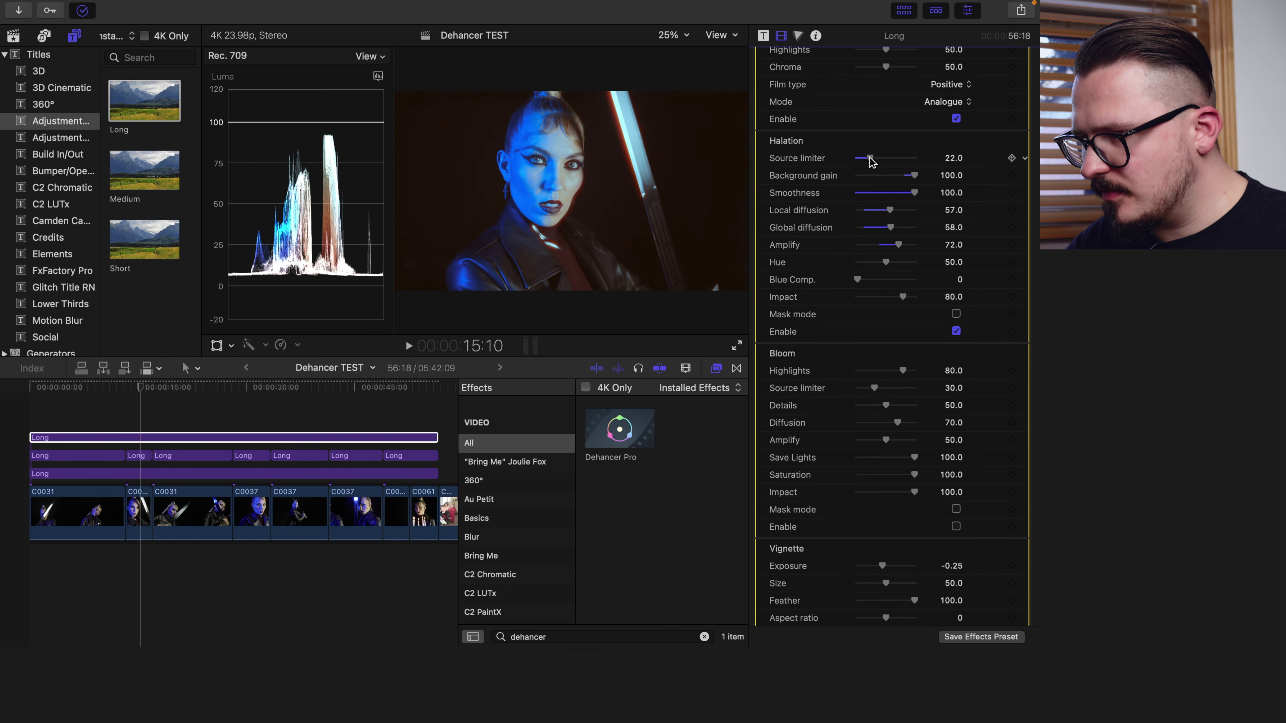
click(907, 245)
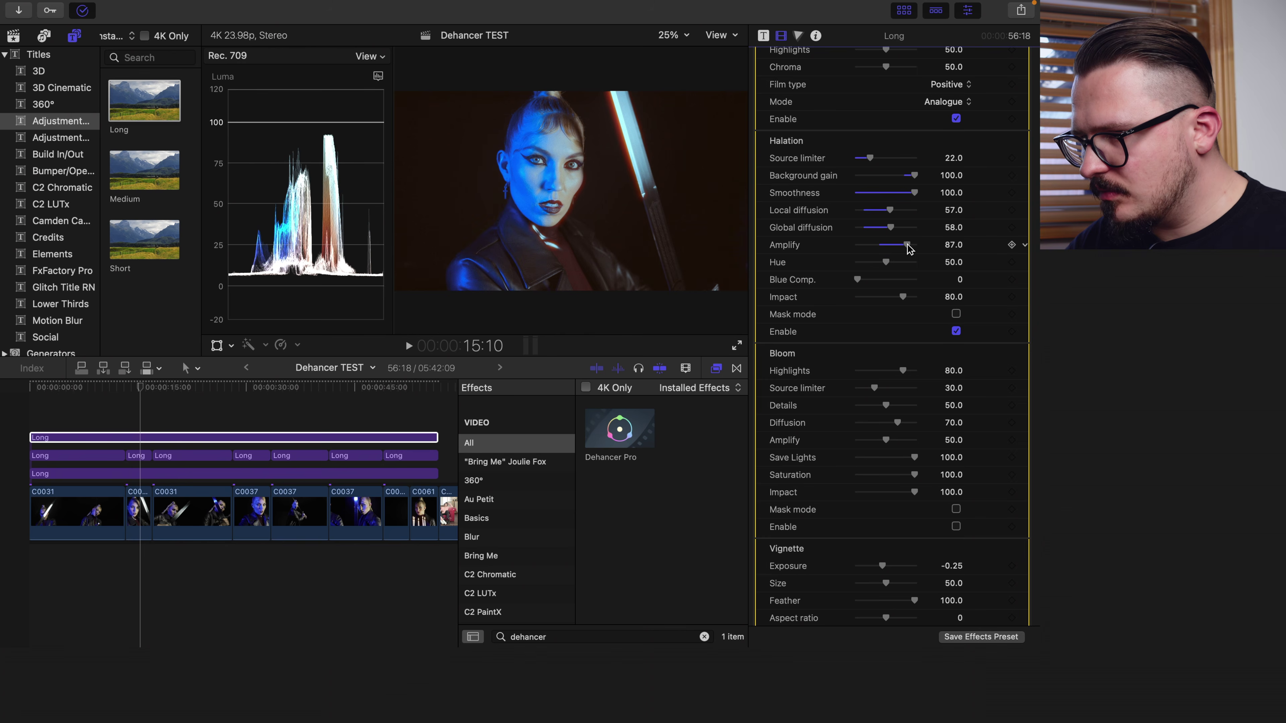
scroll(911, 253, down, 1)
click(918, 263)
click(879, 264)
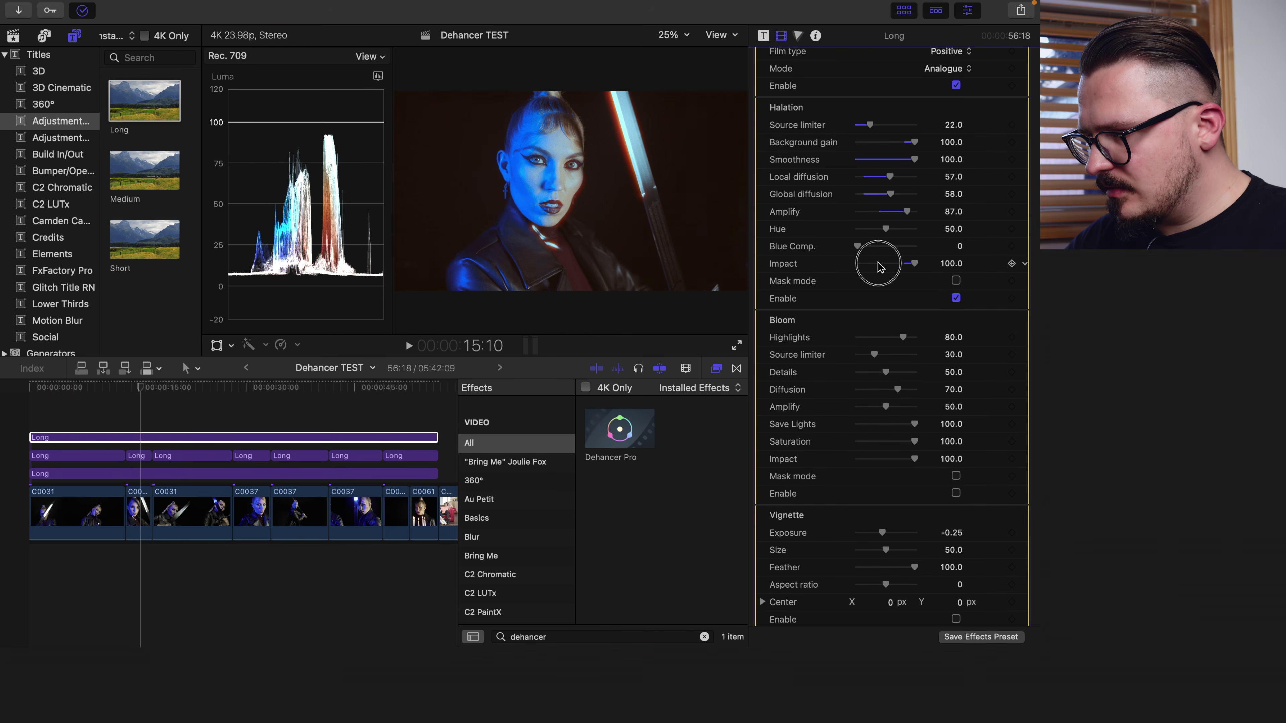
drag(879, 265, 892, 265)
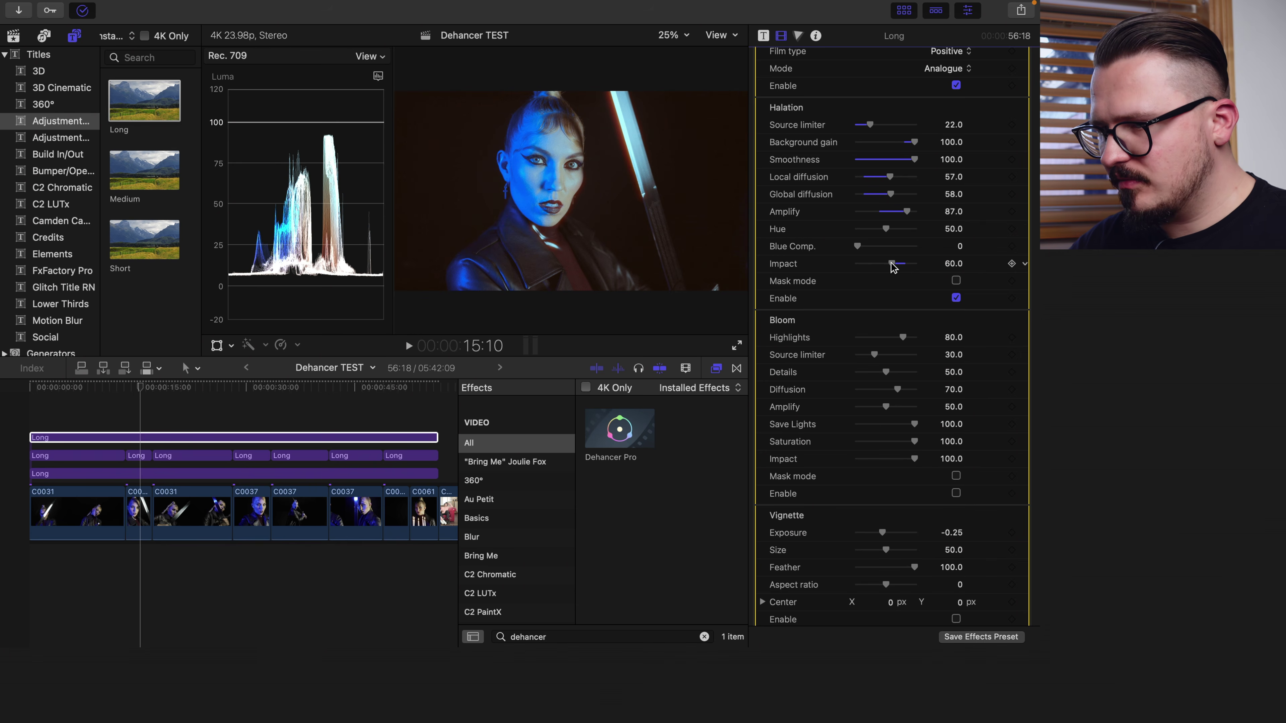
Enable Bloom on a bright blade shot and set Details, Diffusion and Amplify to 100 and Source limiter to 42
drag(143, 384, 334, 425)
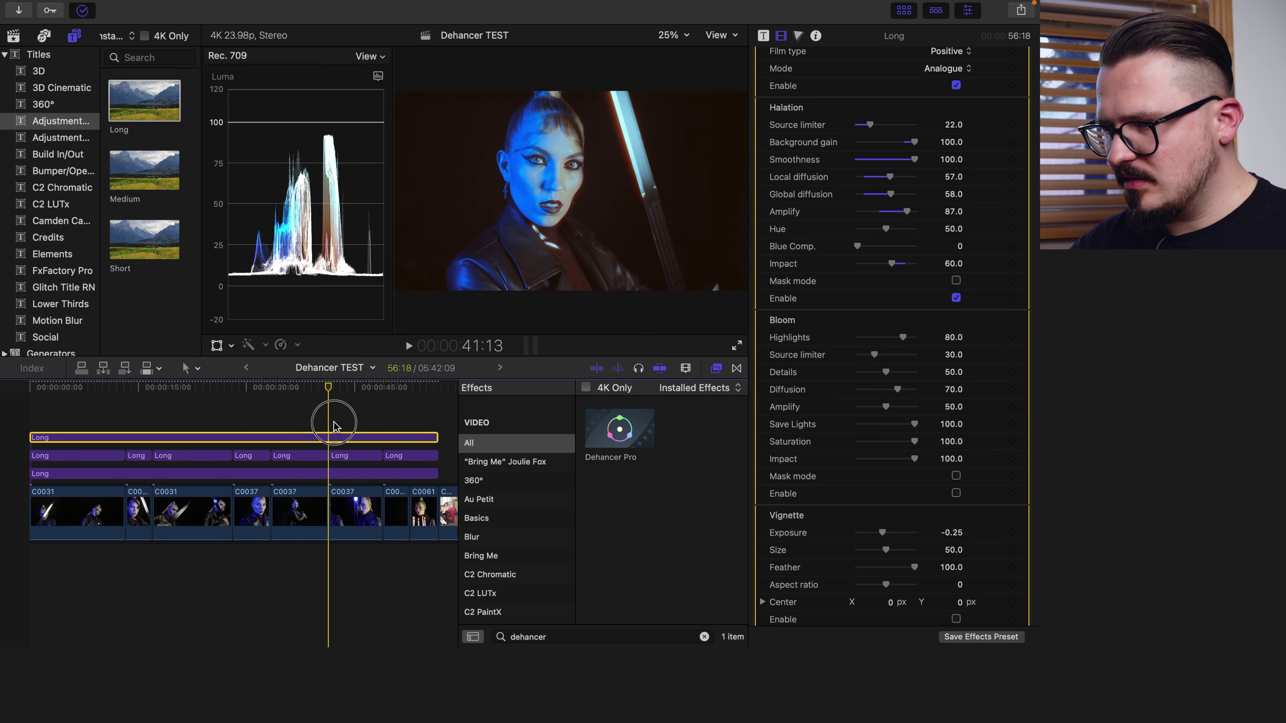
scroll(957, 473, down, 1)
click(956, 472)
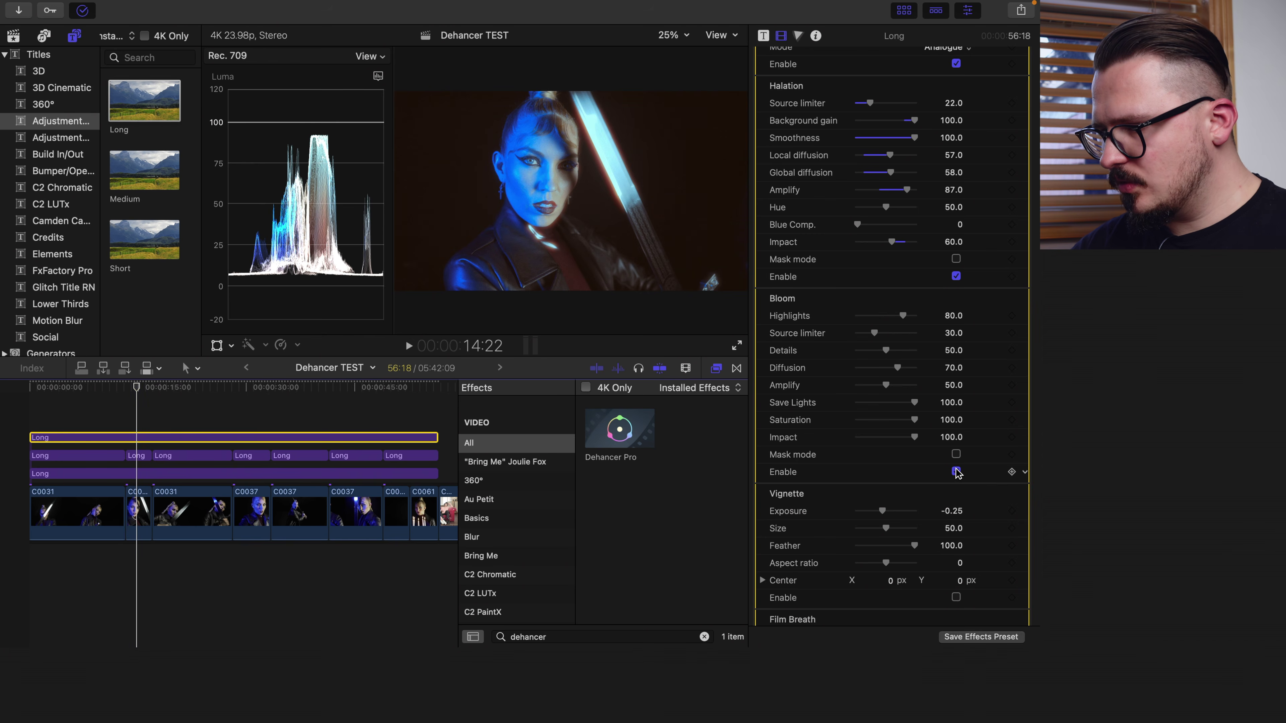
drag(886, 350, 925, 348)
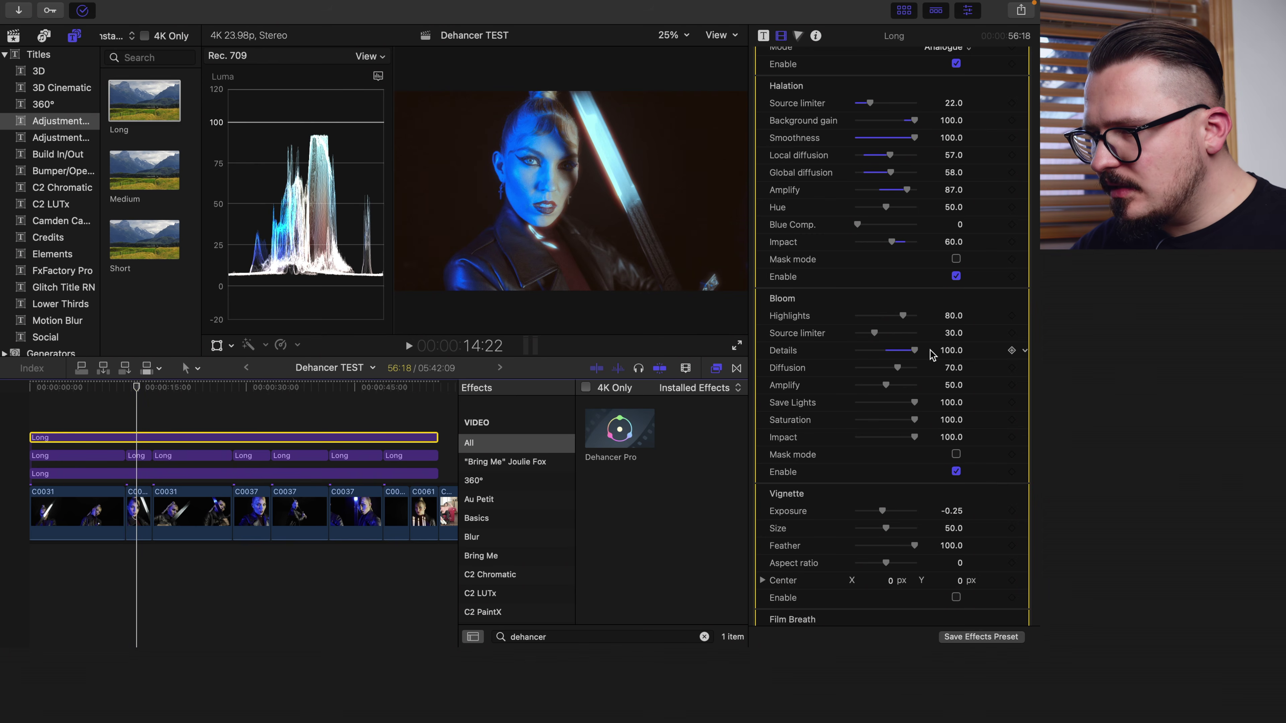
drag(886, 385, 970, 393)
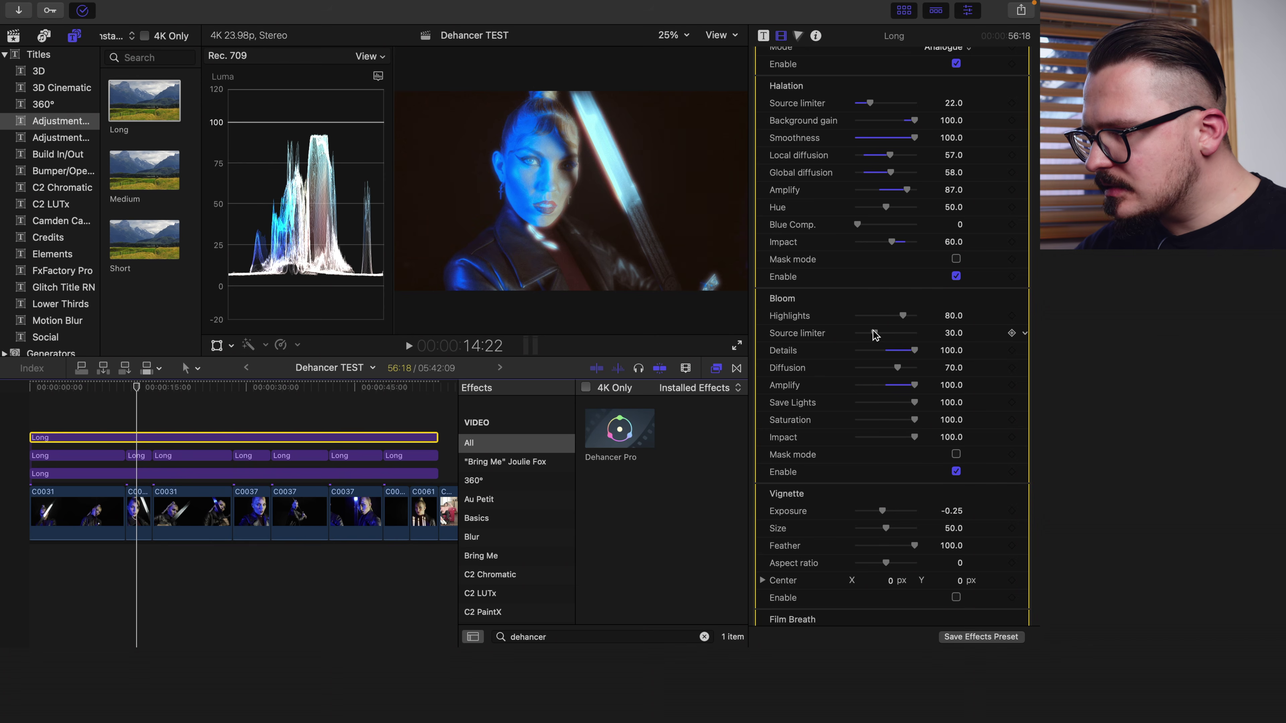
drag(875, 334, 990, 374)
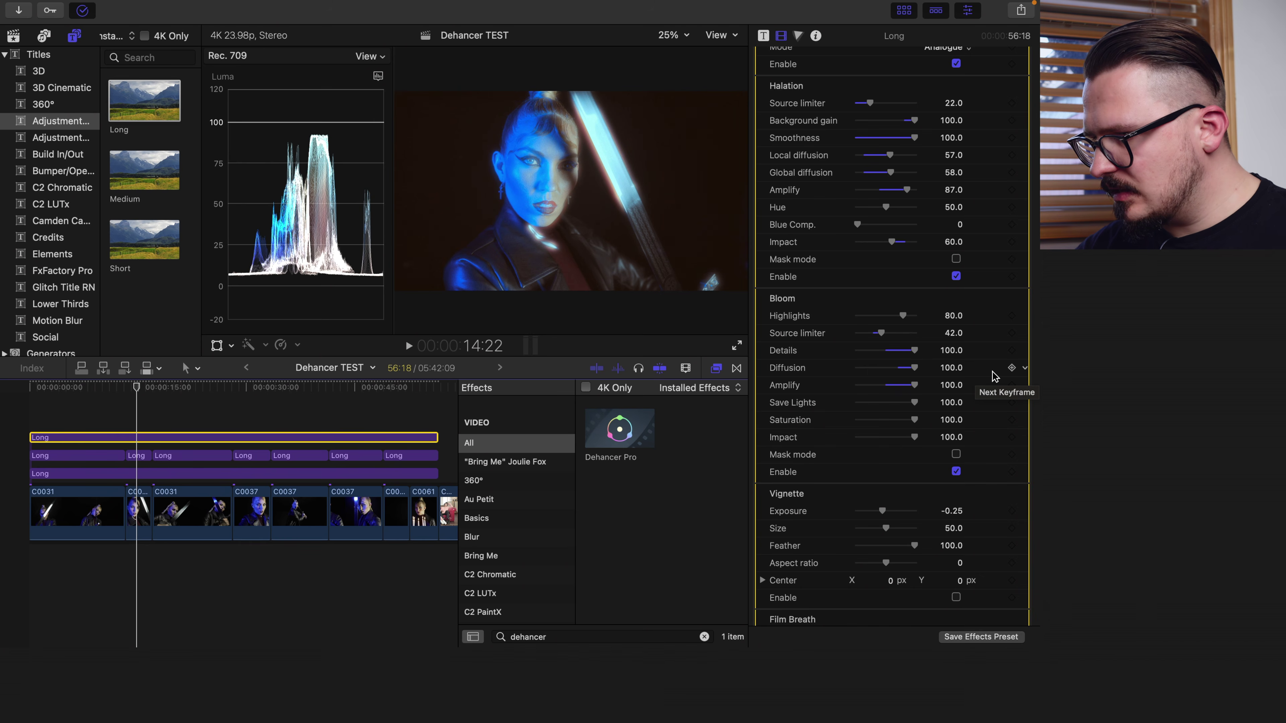
Set the Bloom Save Lights to 98, compare its Impact at 0, and set Impact to 30
scroll(906, 345, down, 3)
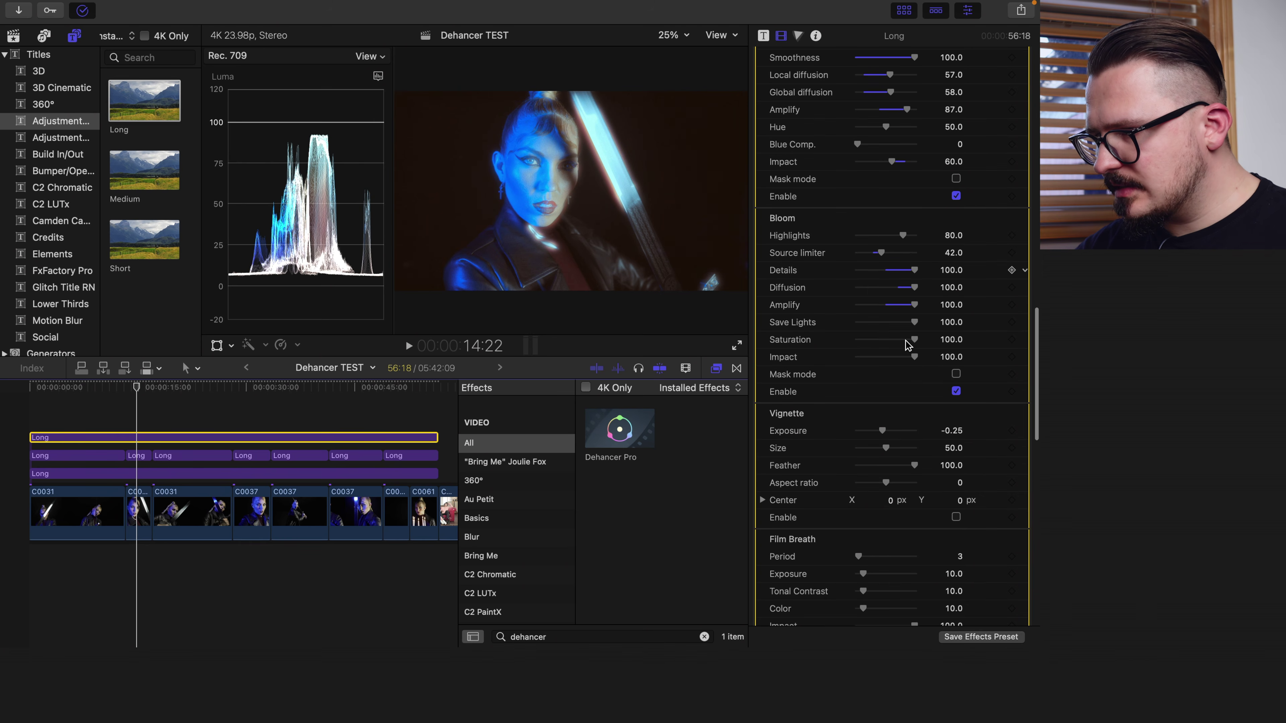
click(946, 322)
text(98)
key(Return)
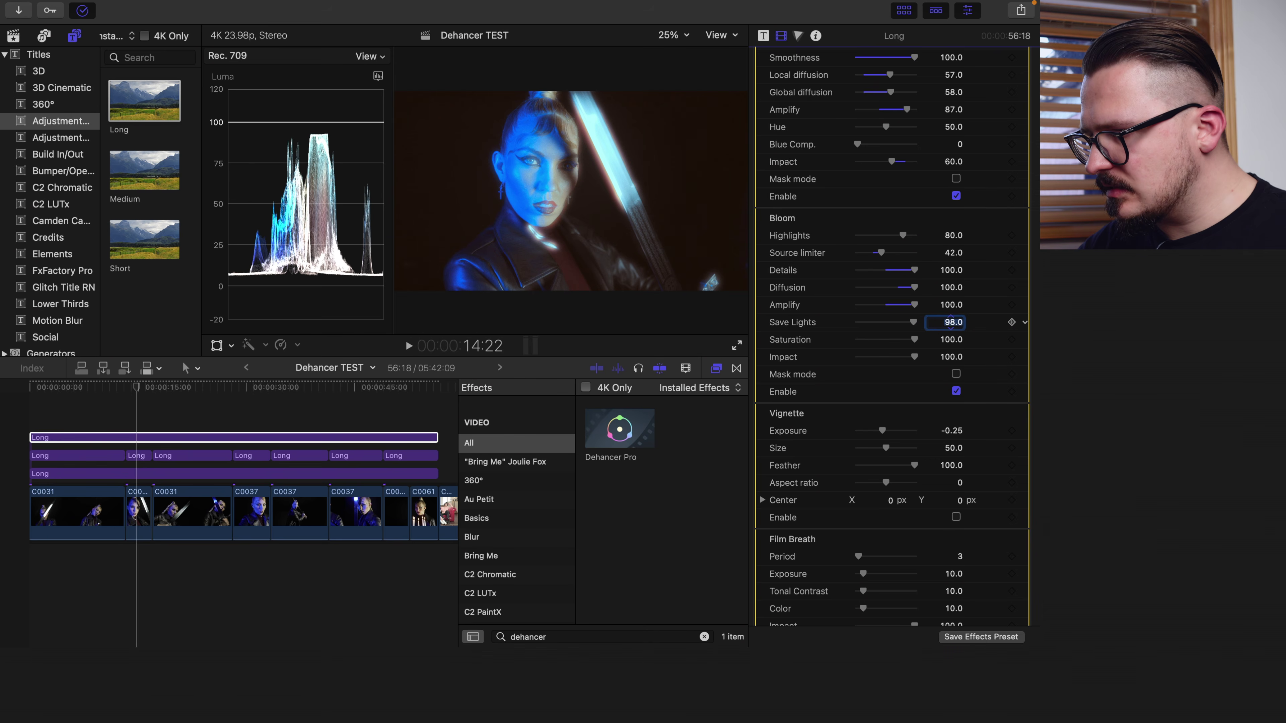
drag(914, 358, 806, 365)
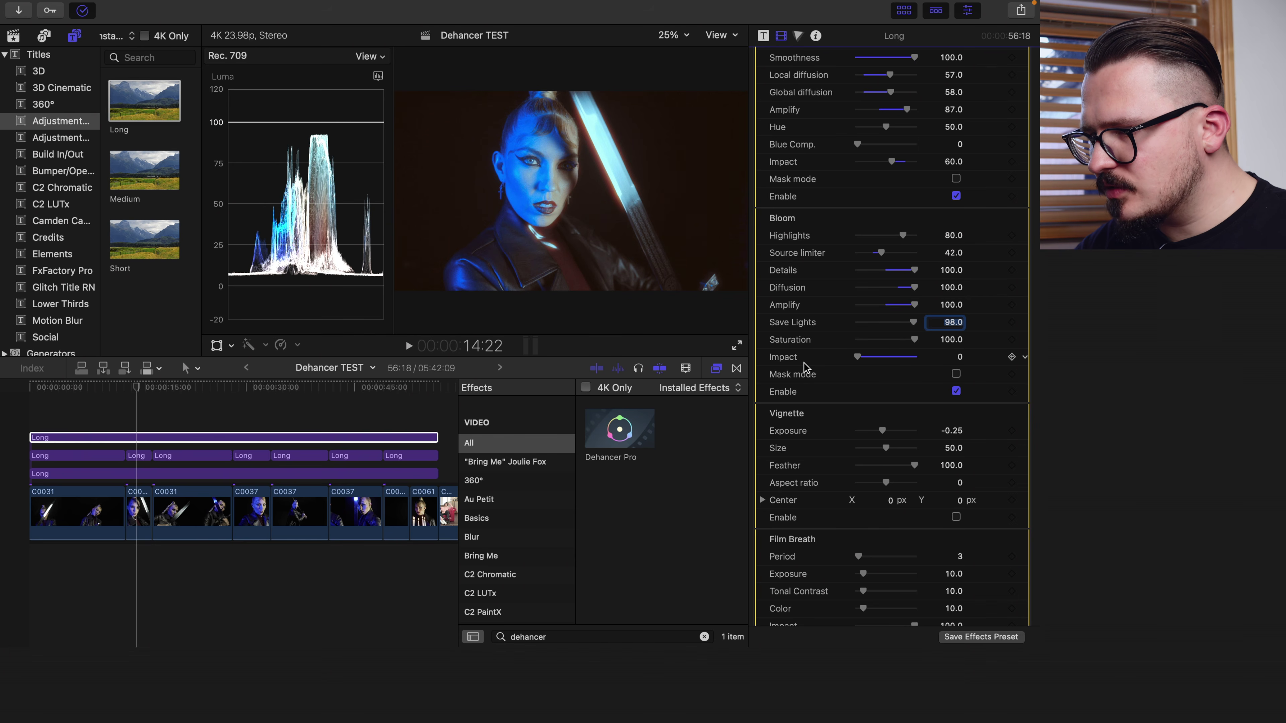
drag(859, 358, 876, 360)
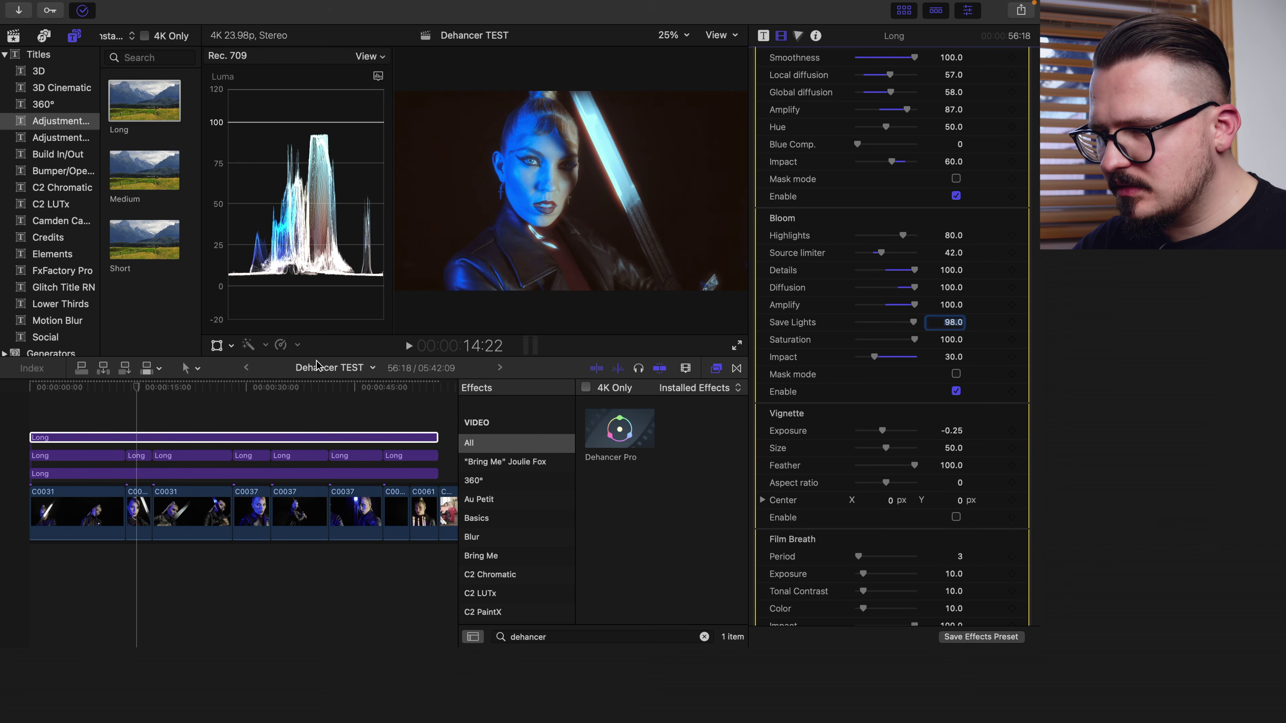
Compare Bloom Impact at 100 on another shot, then set Bloom Details to 50 and Impact to 34
click(426, 417)
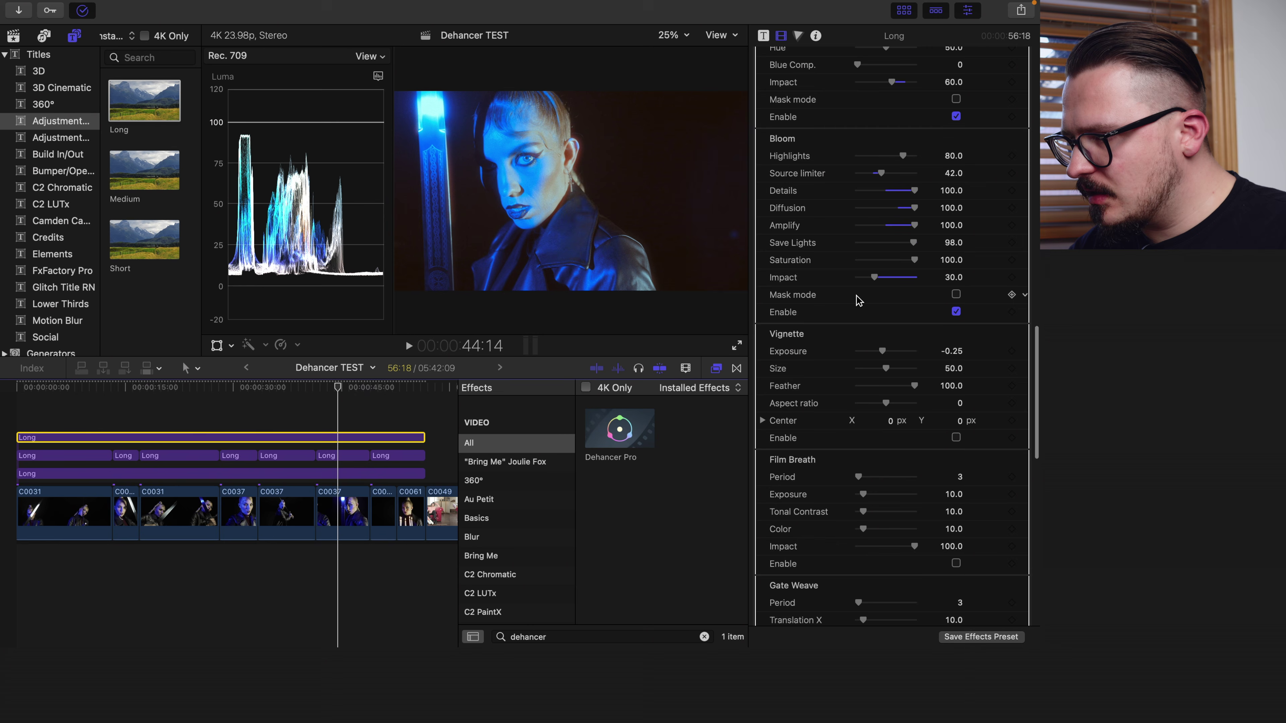
scroll(859, 300, up, 2)
drag(914, 224, 903, 225)
drag(953, 311, 954, 319)
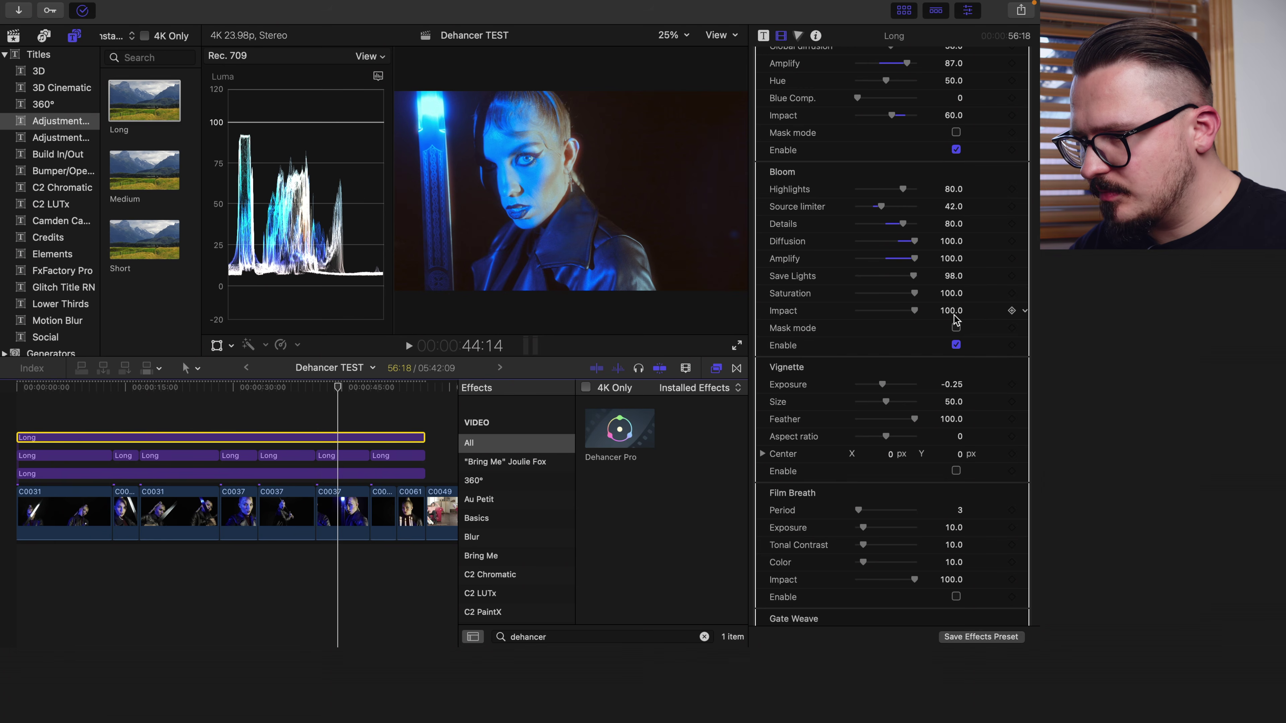
drag(903, 224, 810, 238)
click(885, 225)
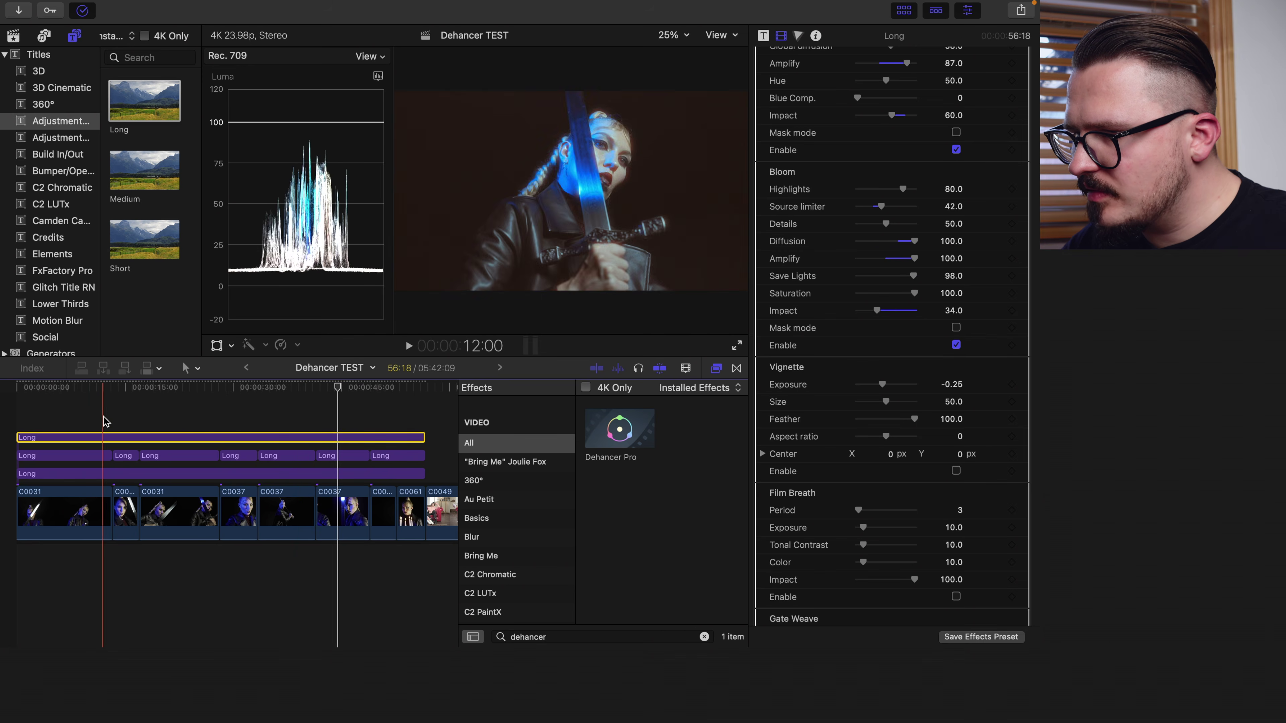
Check the False Color IRE, 16 zones option and review the remaining Dehancer Pro settings from Vignette down to Total impact
scroll(845, 410, down, 5)
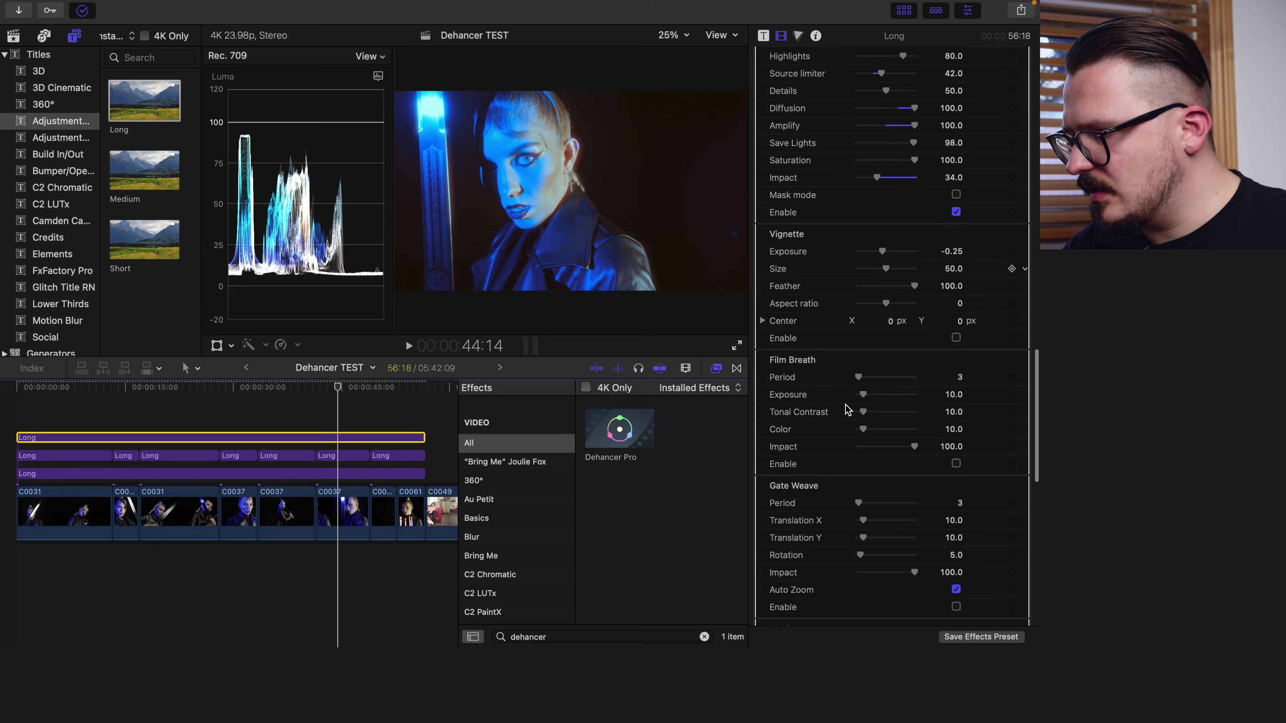
scroll(847, 409, down, 5)
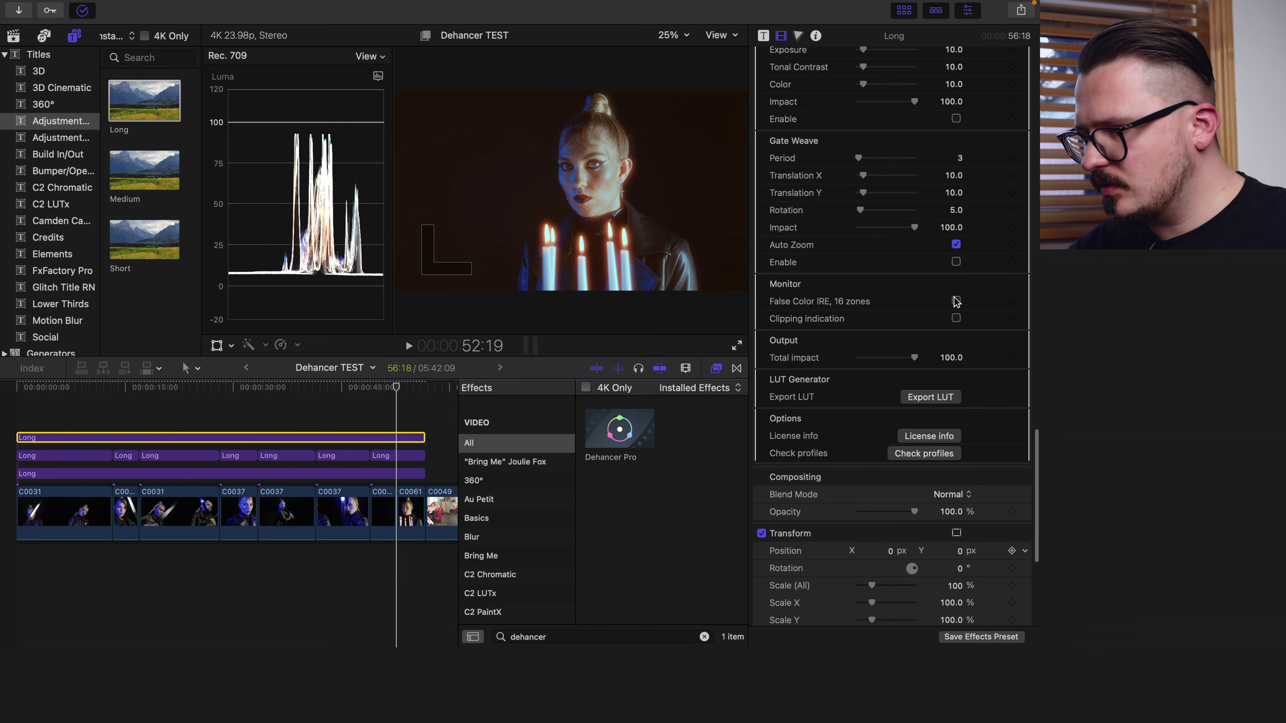
click(956, 302)
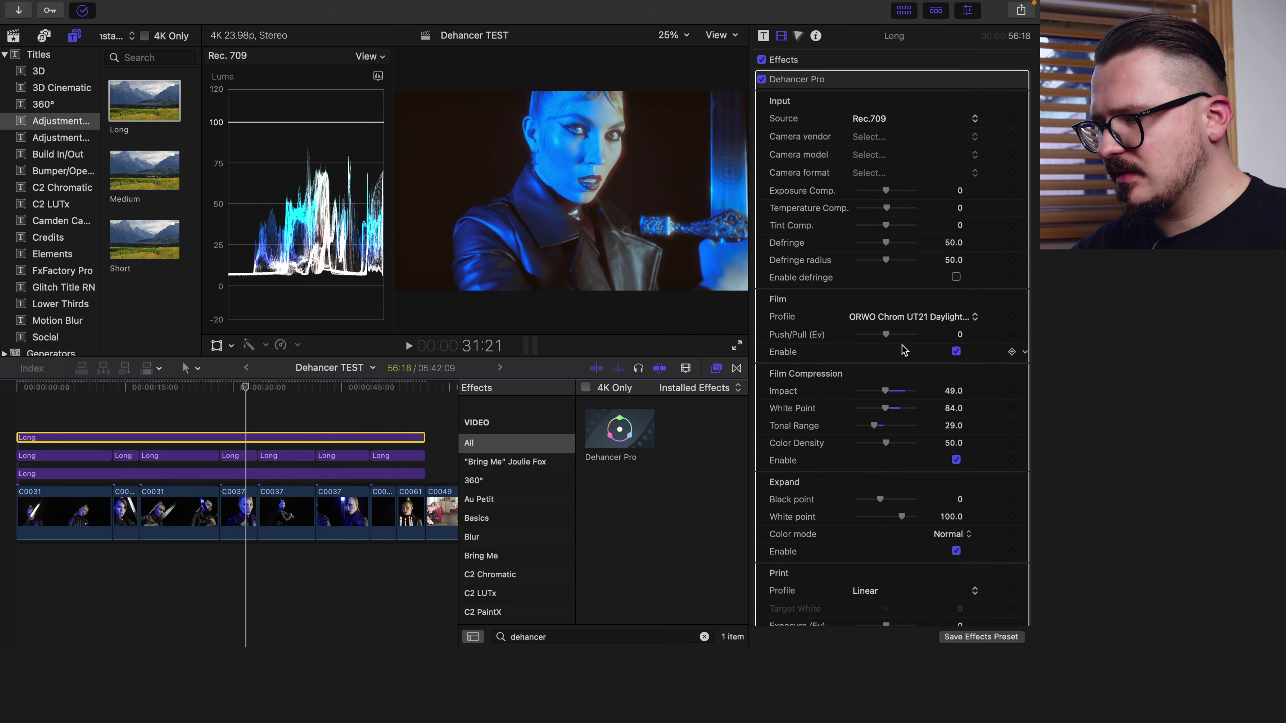
scroll(904, 349, down, 10)
scroll(904, 350, down, 15)
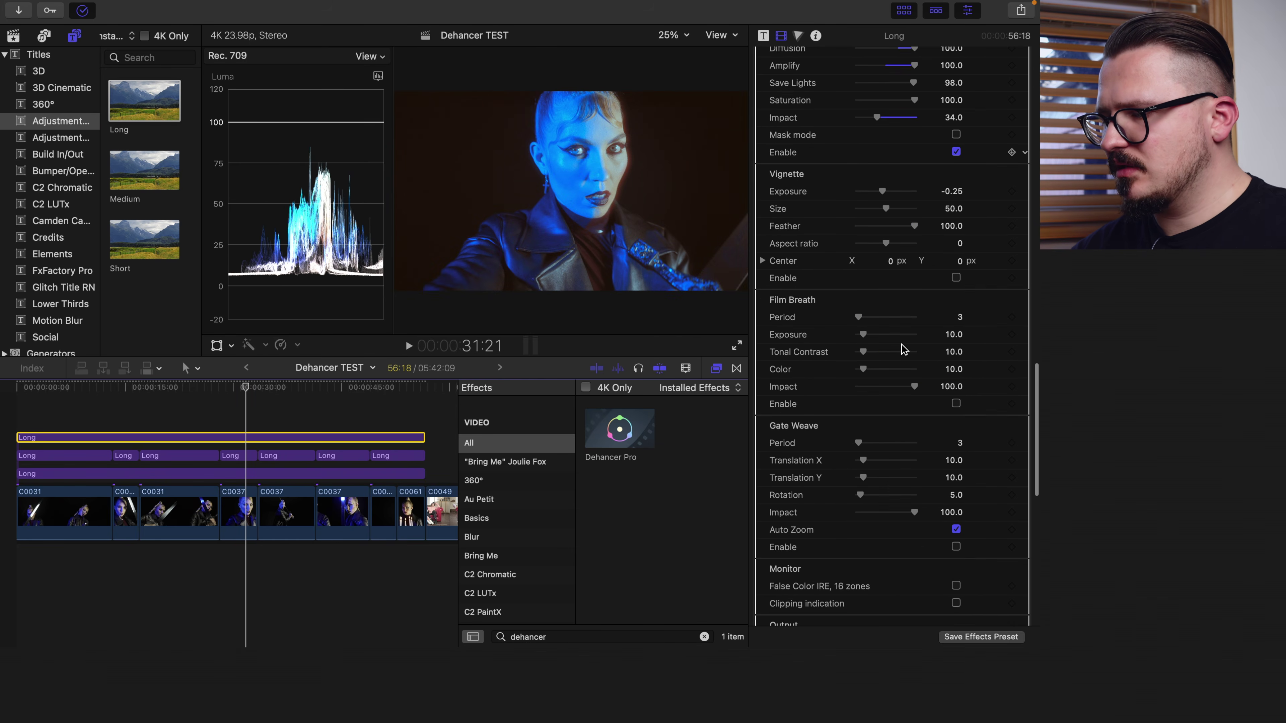
scroll(904, 349, down, 5)
scroll(906, 348, down, 5)
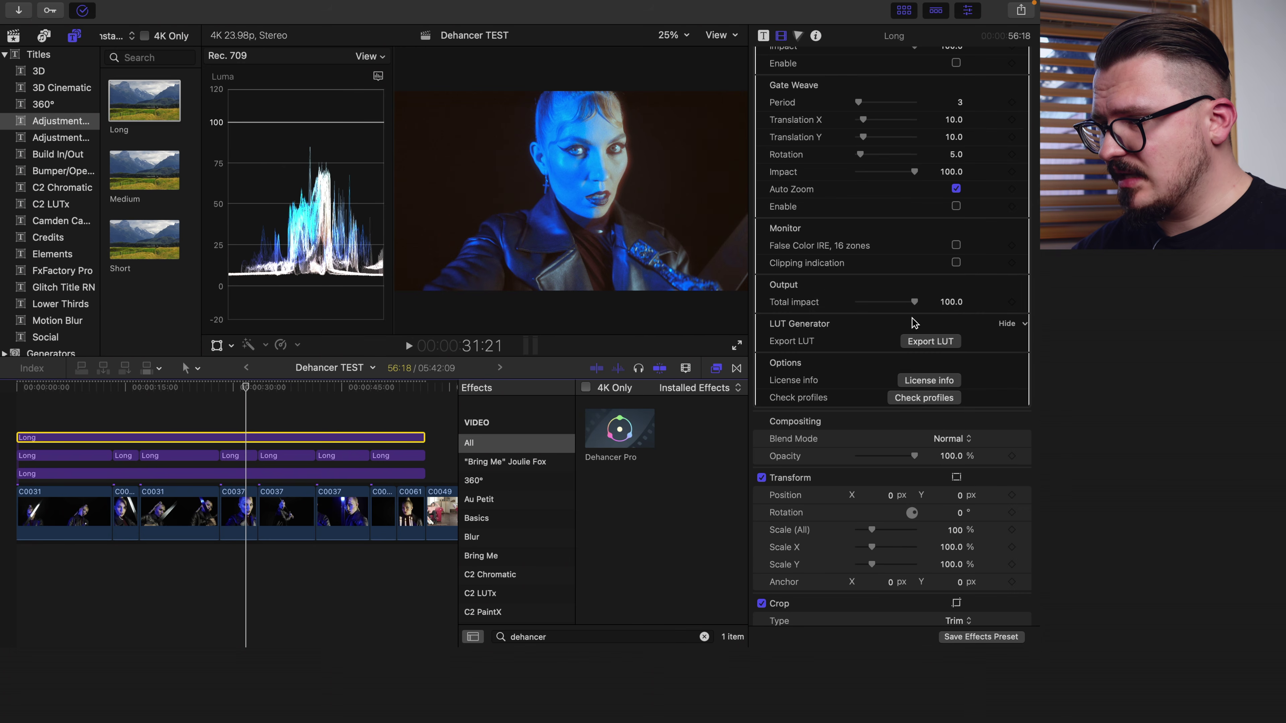
click(947, 303)
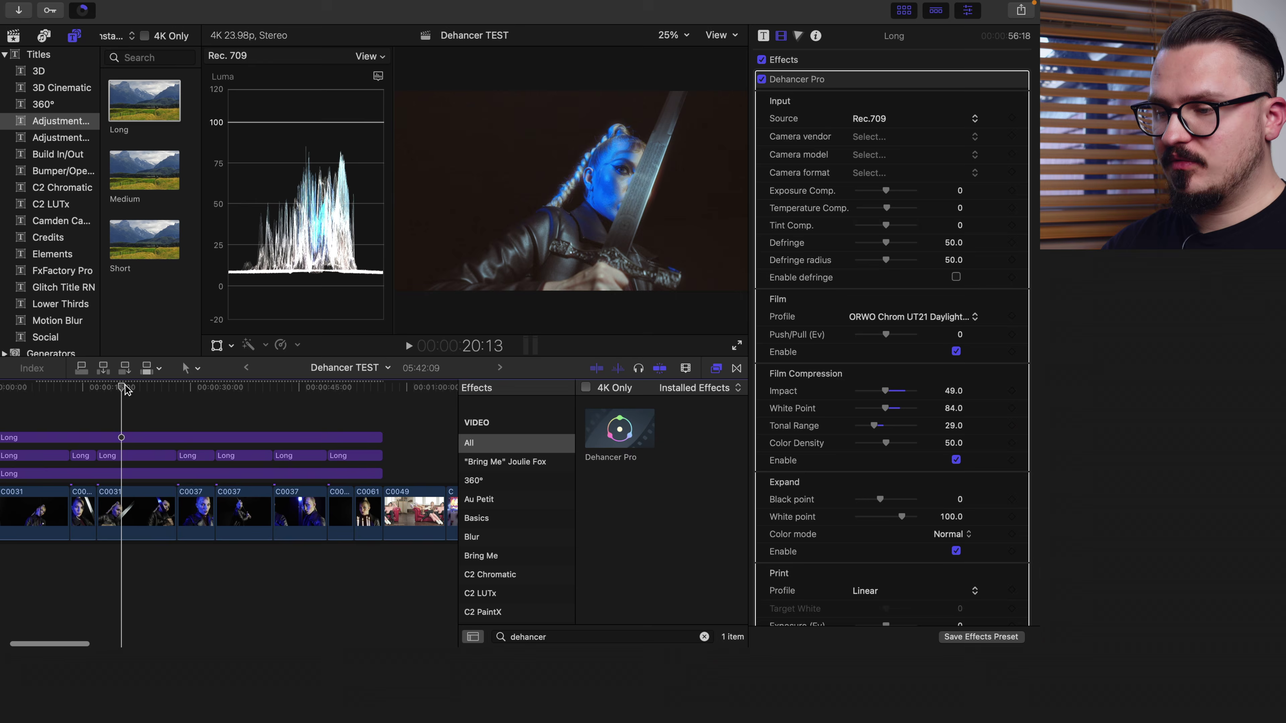
Select the eight clips beneath the adjustment layers, from the first C0031 to C0061
scroll(126, 389, left, 5)
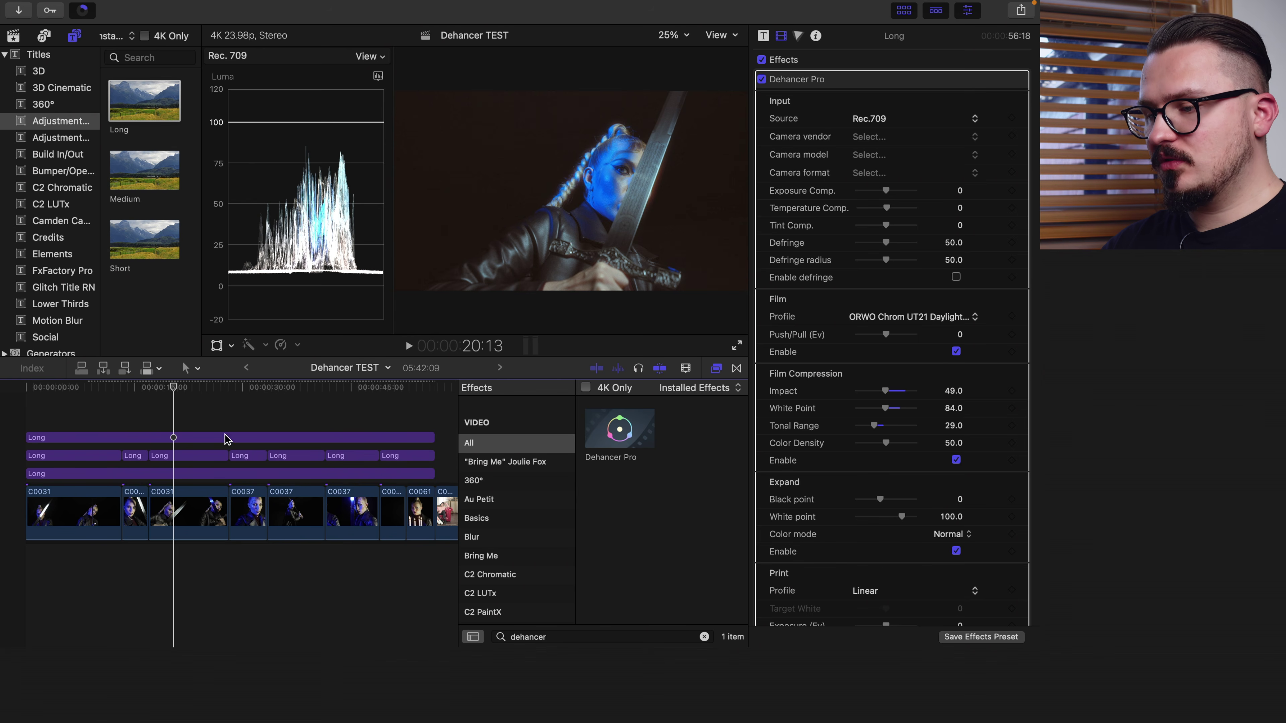
click(417, 516)
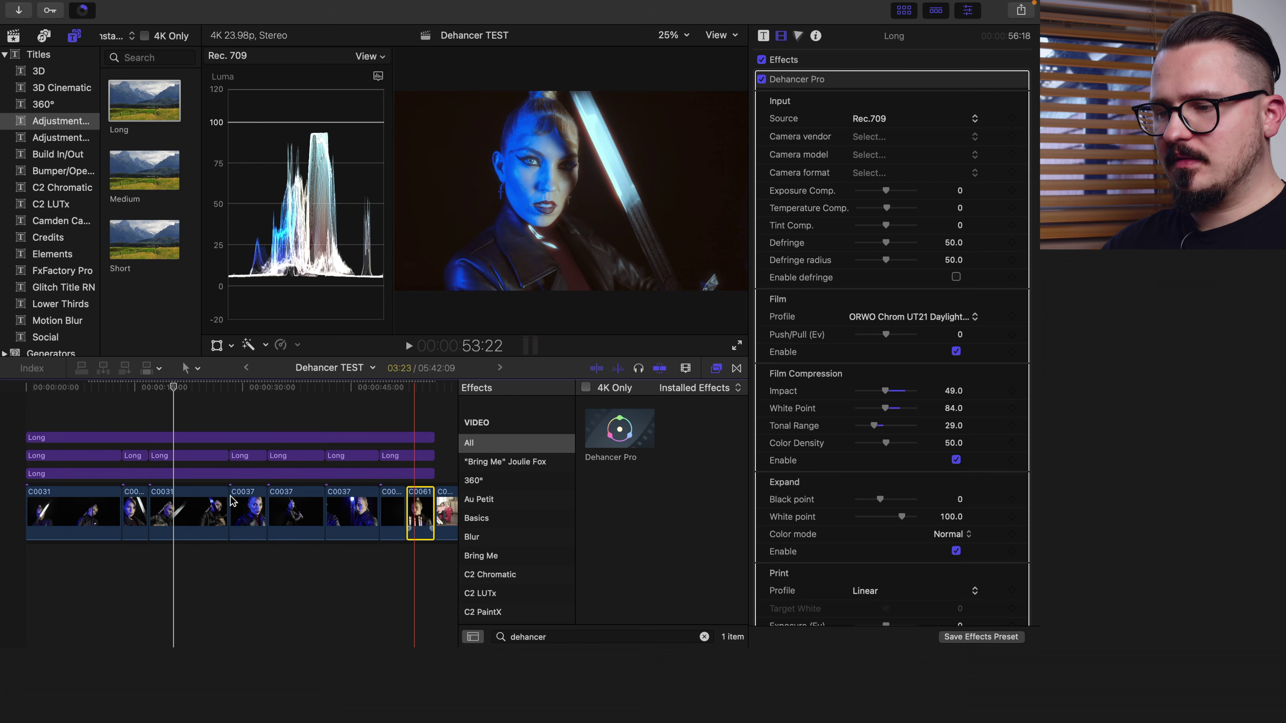
shift+click(90, 510)
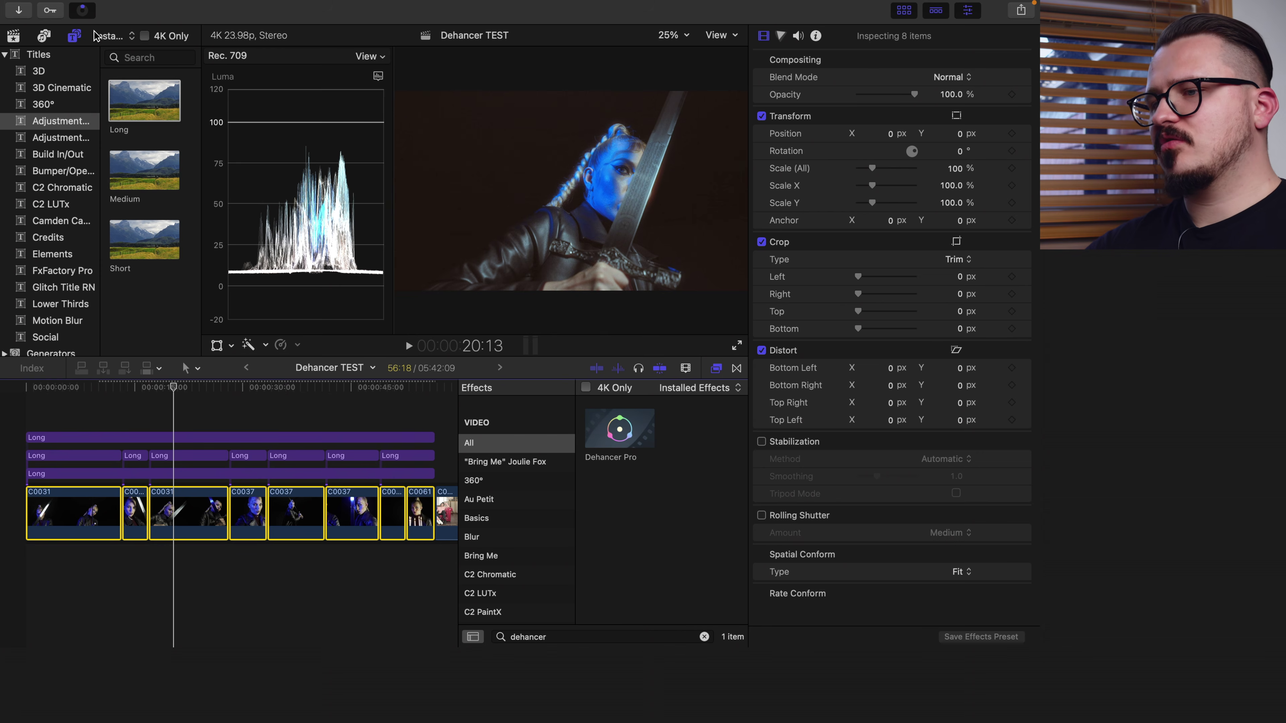
Play the graded sequence from the start and from several later shots to review the finished look
click(4, 421)
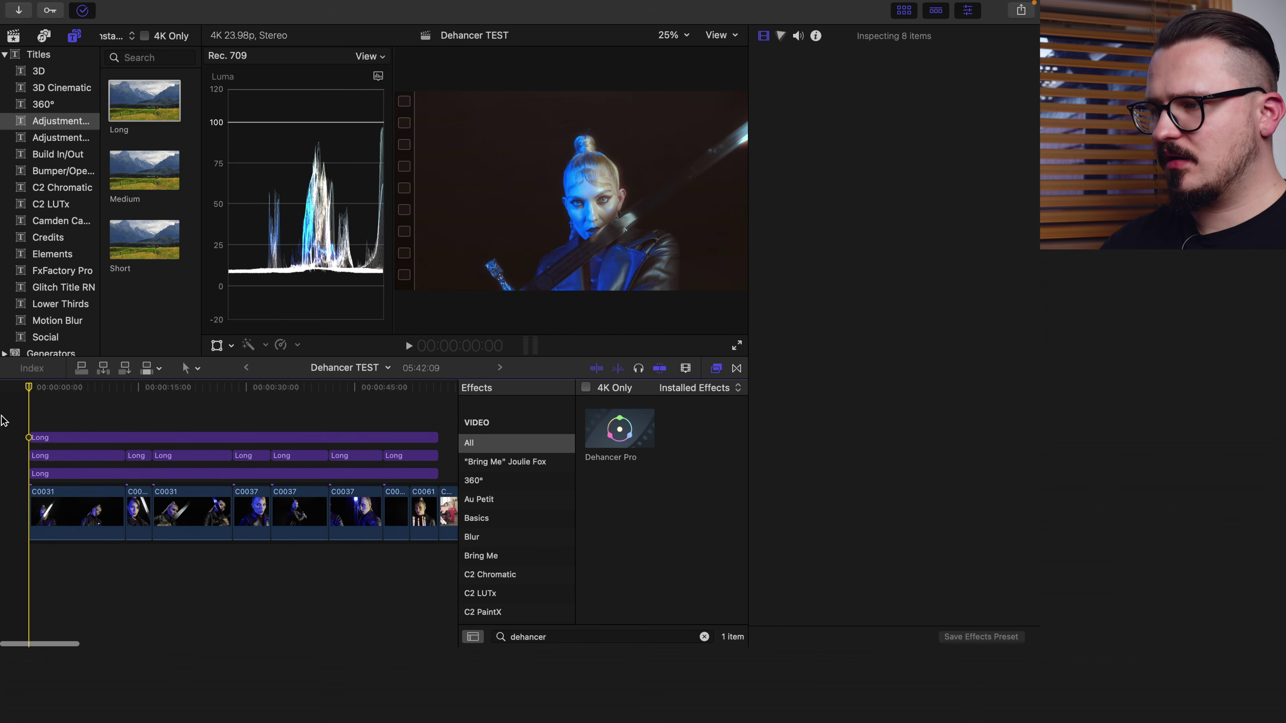
key(space)
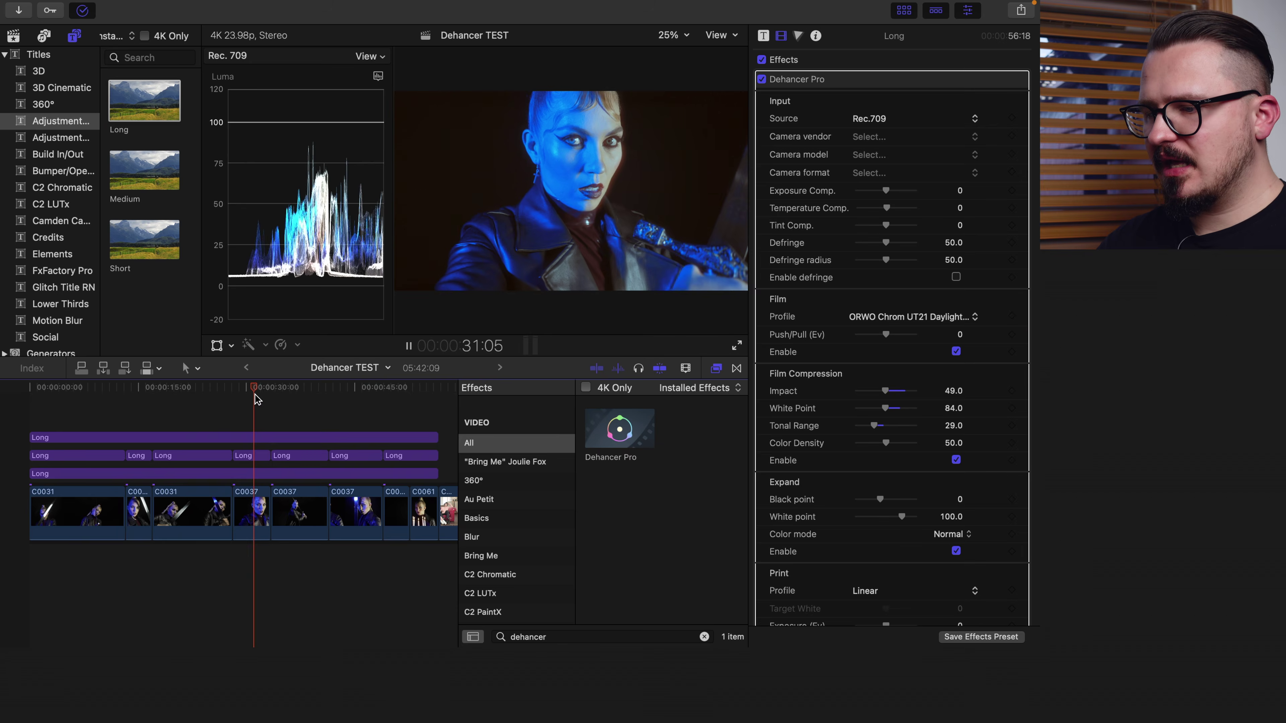
key(space)
click(380, 388)
key(space)
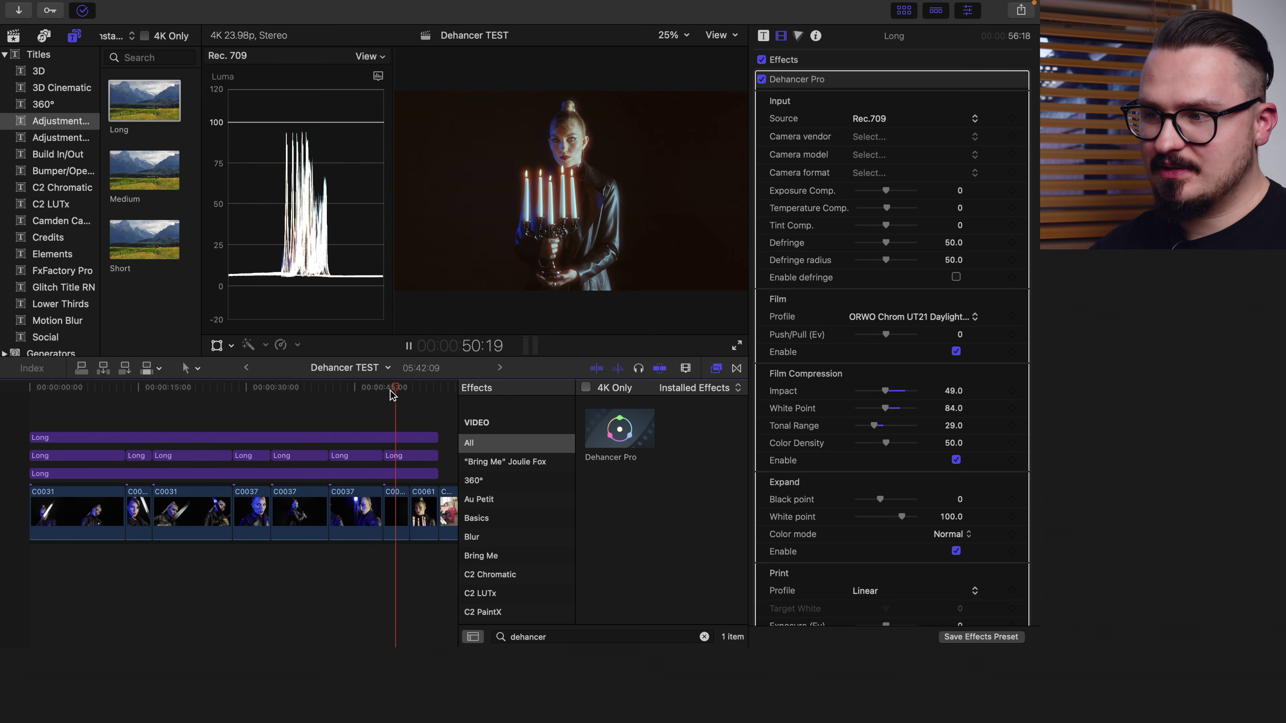
click(307, 407)
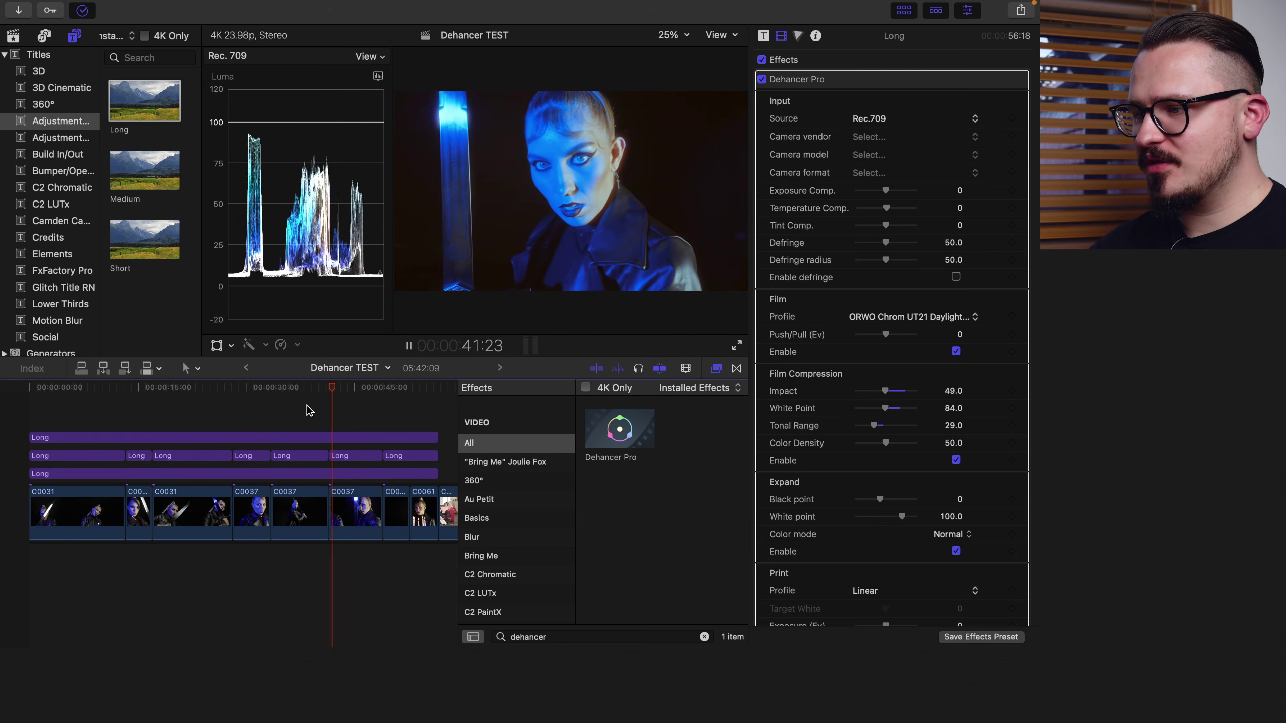
click(386, 401)
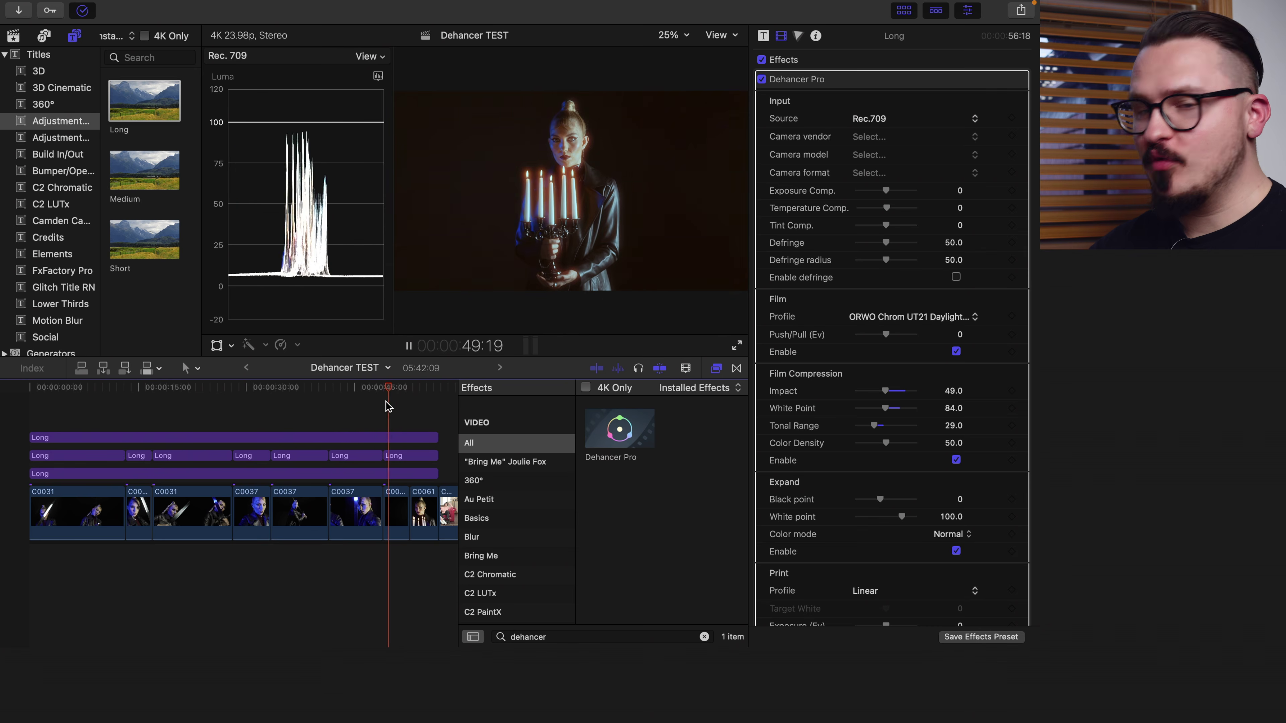
click(386, 401)
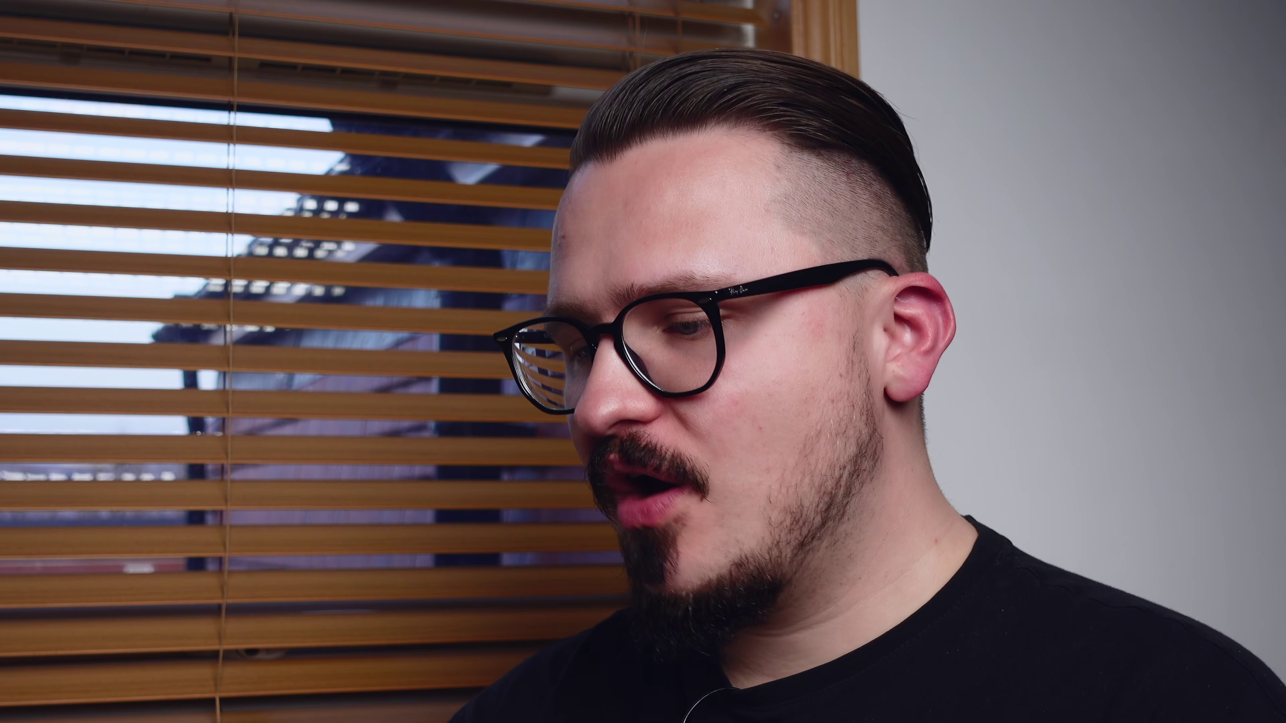